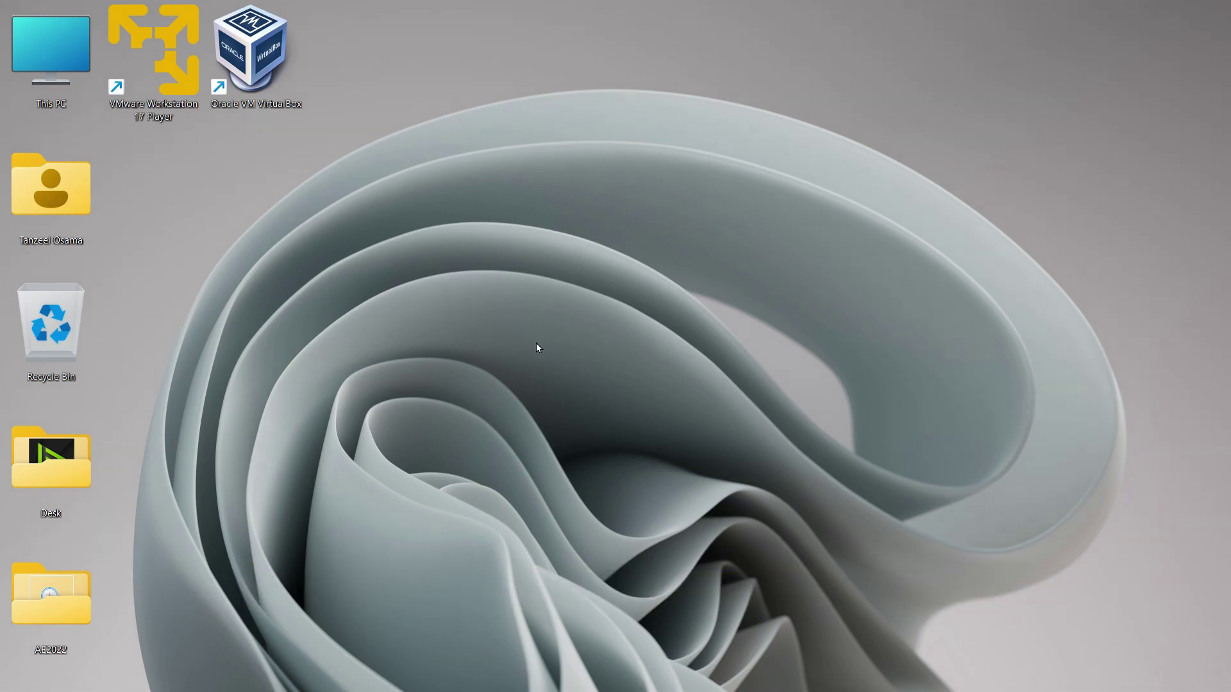
Search Windows Settings for 'microsoft store' and open the Windows Store Apps troubleshooter
{"action": "mouse_move", "coordinate": [352, 687]}
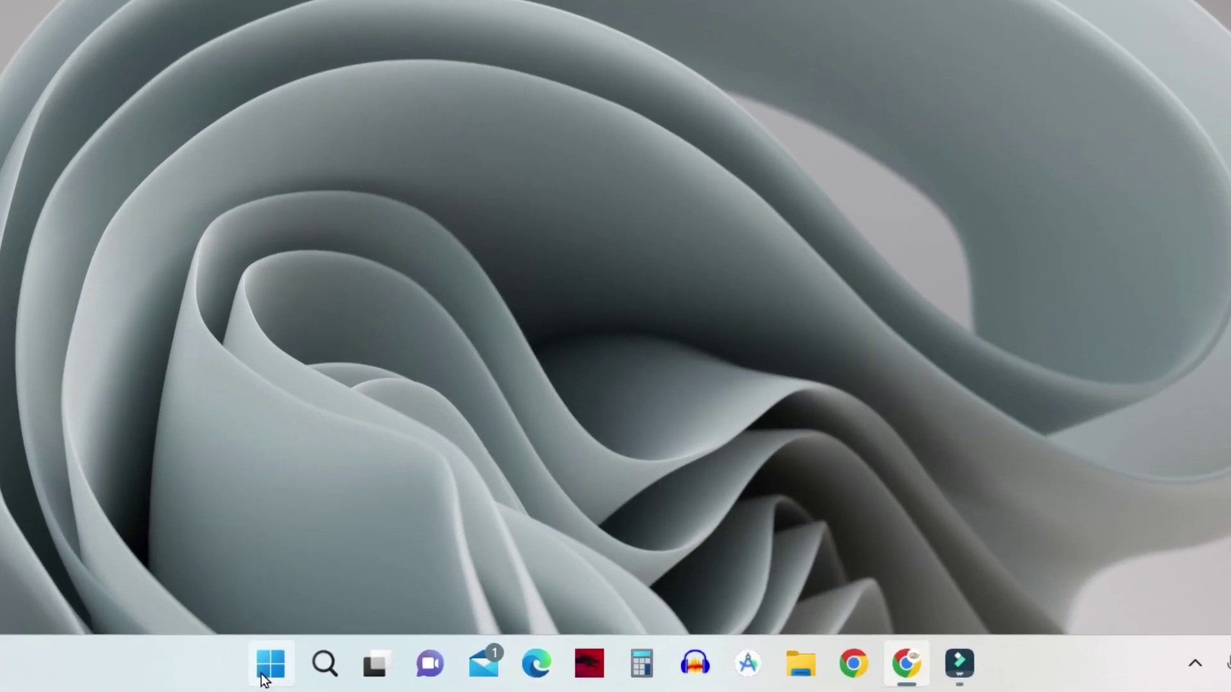
{"action": "right_click", "coordinate": [262, 679]}
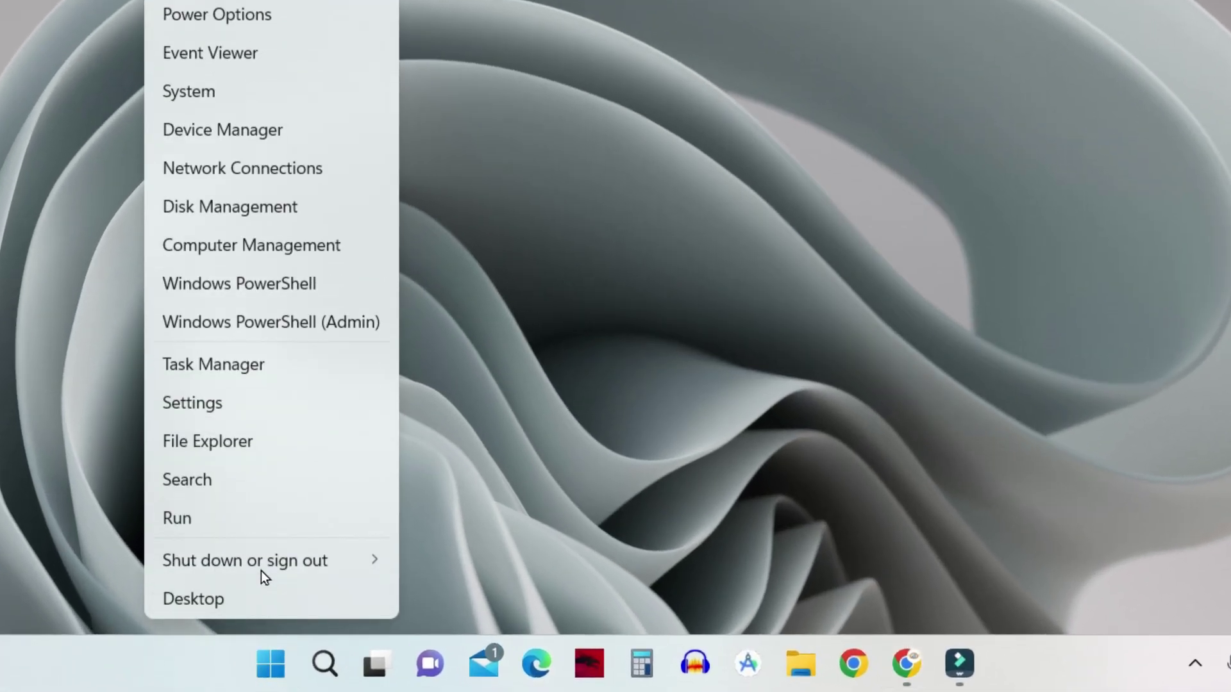
{"action": "left_click", "coordinate": [269, 402]}
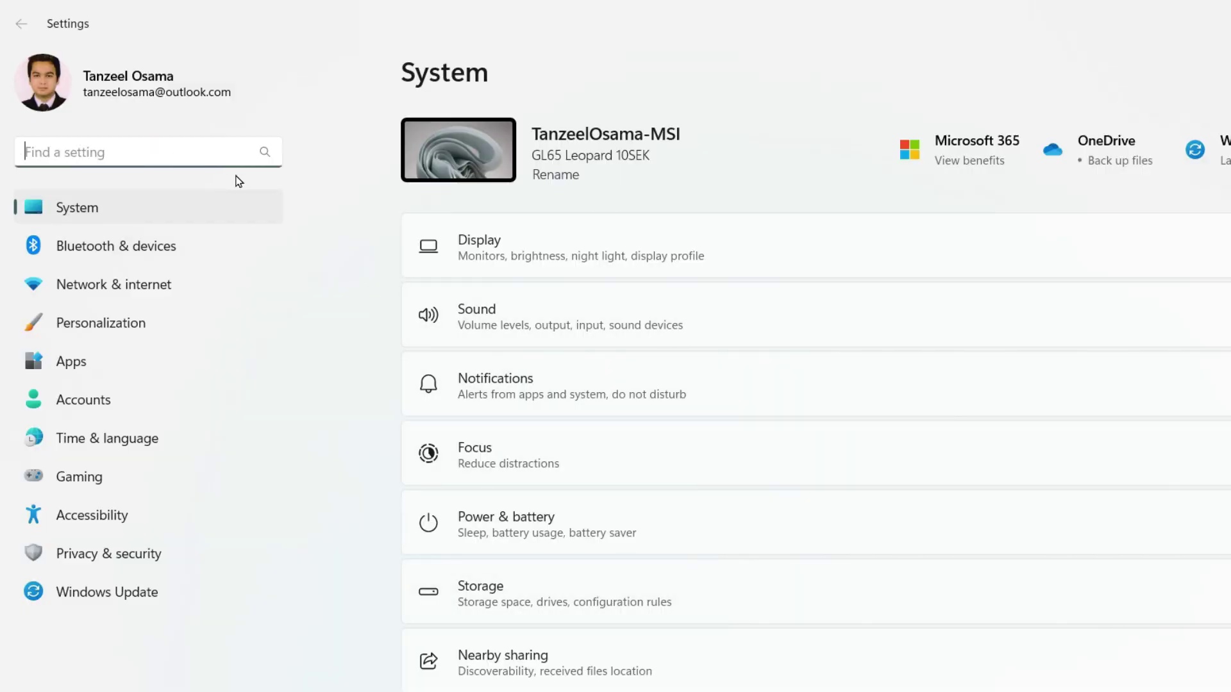
{"action": "type", "text": "microso"}
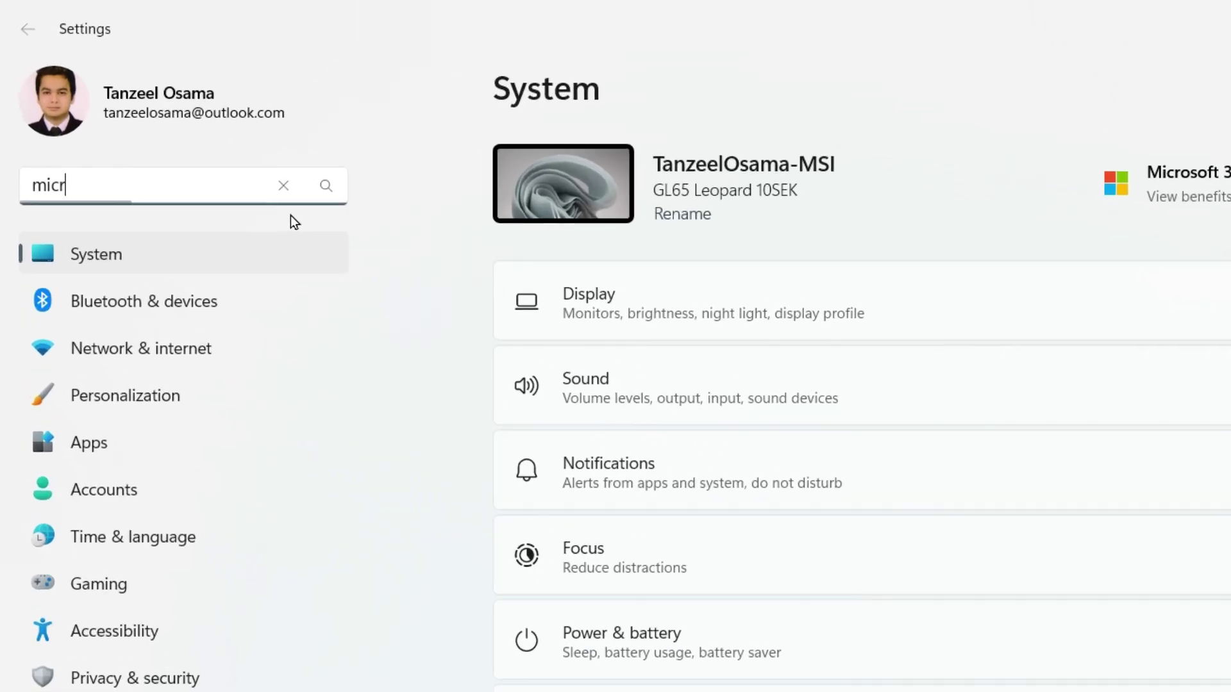
{"action": "type", "text": "ft "}
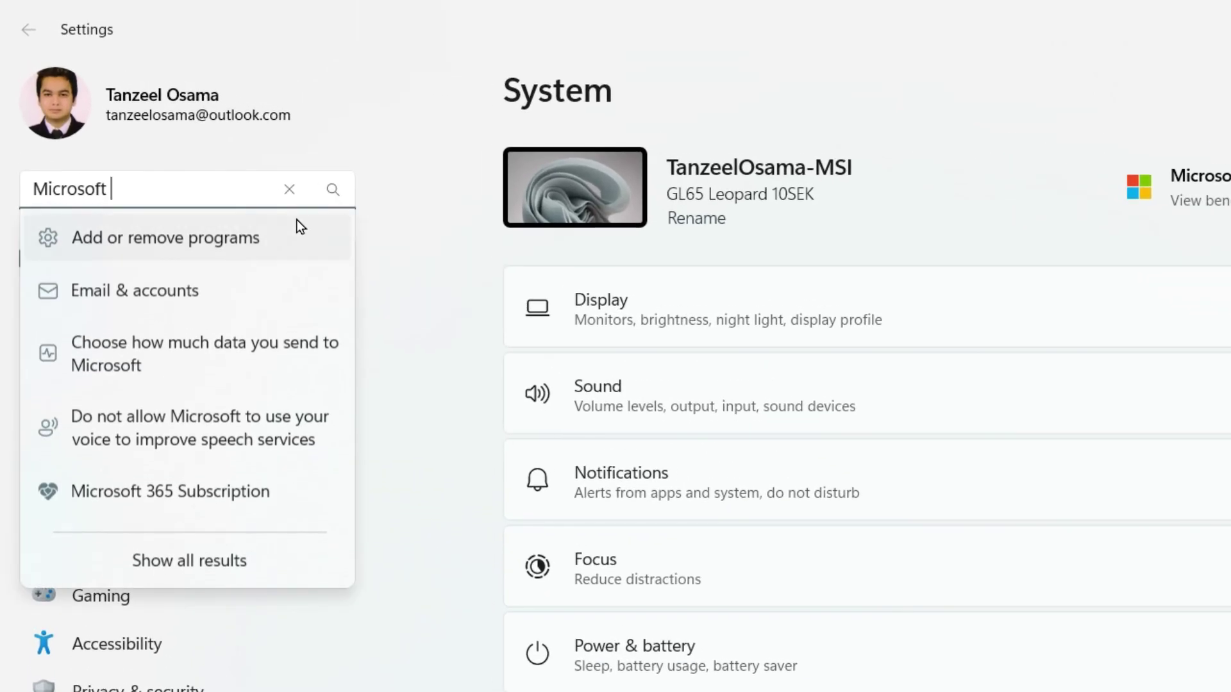
{"action": "type", "text": "store"}
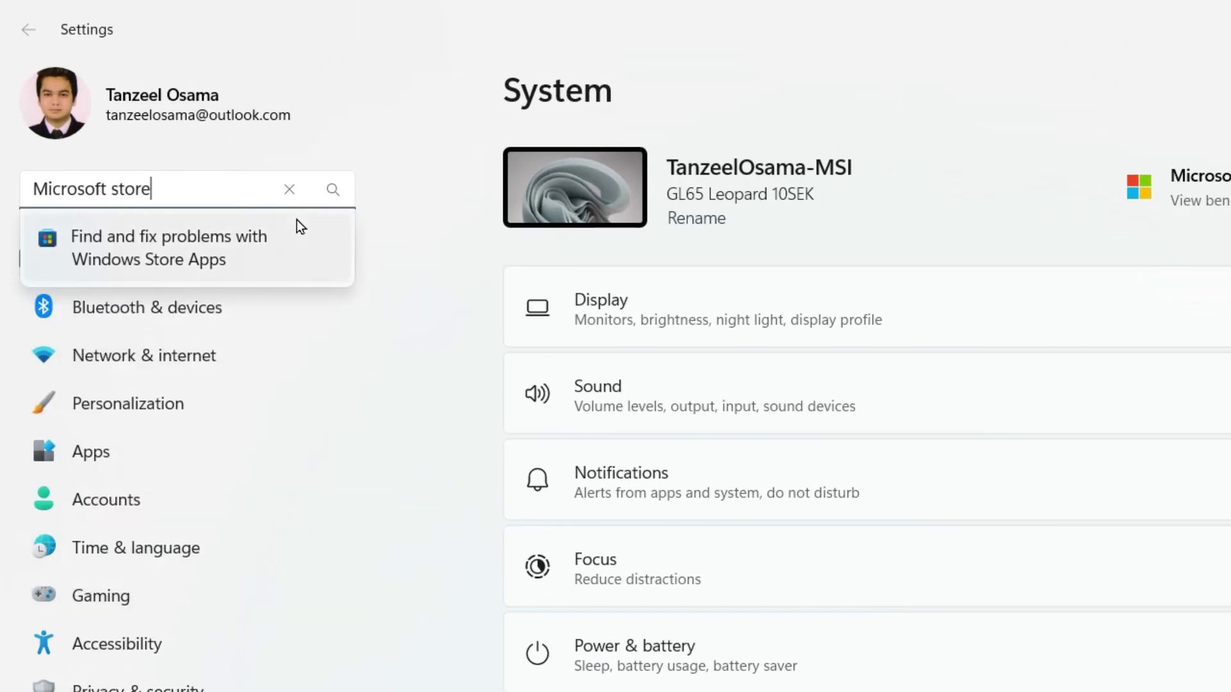
{"action": "left_click", "coordinate": [241, 257]}
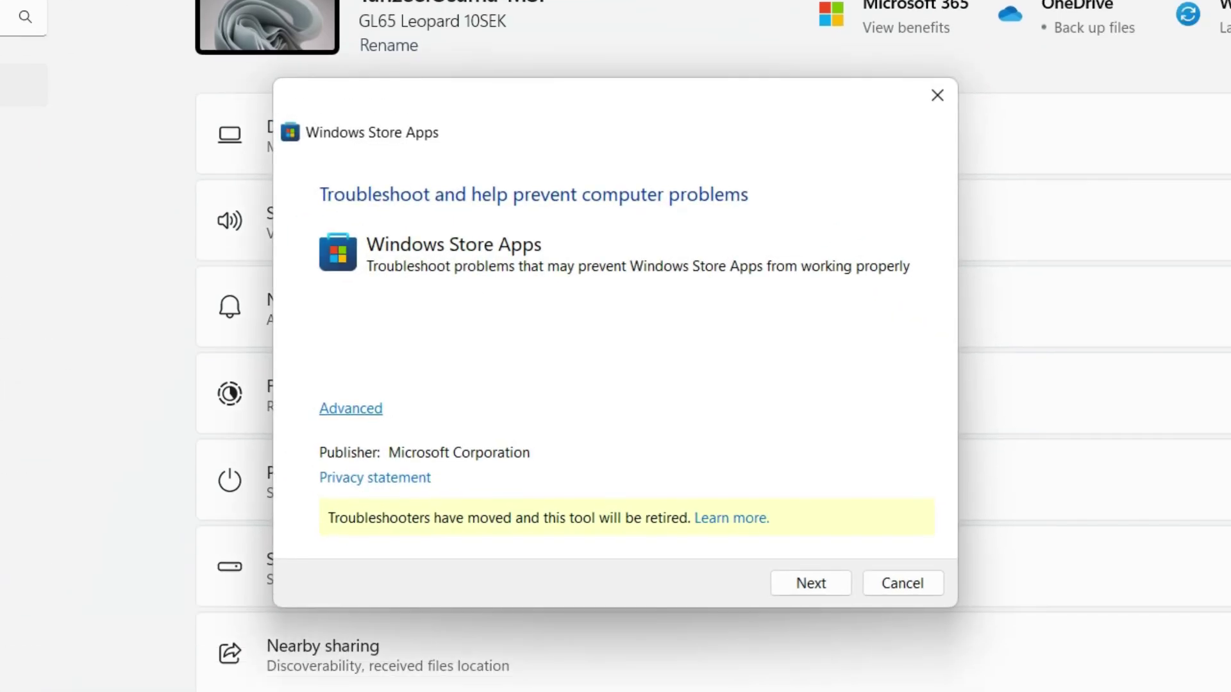
Run the Windows Store Apps troubleshooter's problem detection until it finishes
{"action": "left_click", "coordinate": [811, 584]}
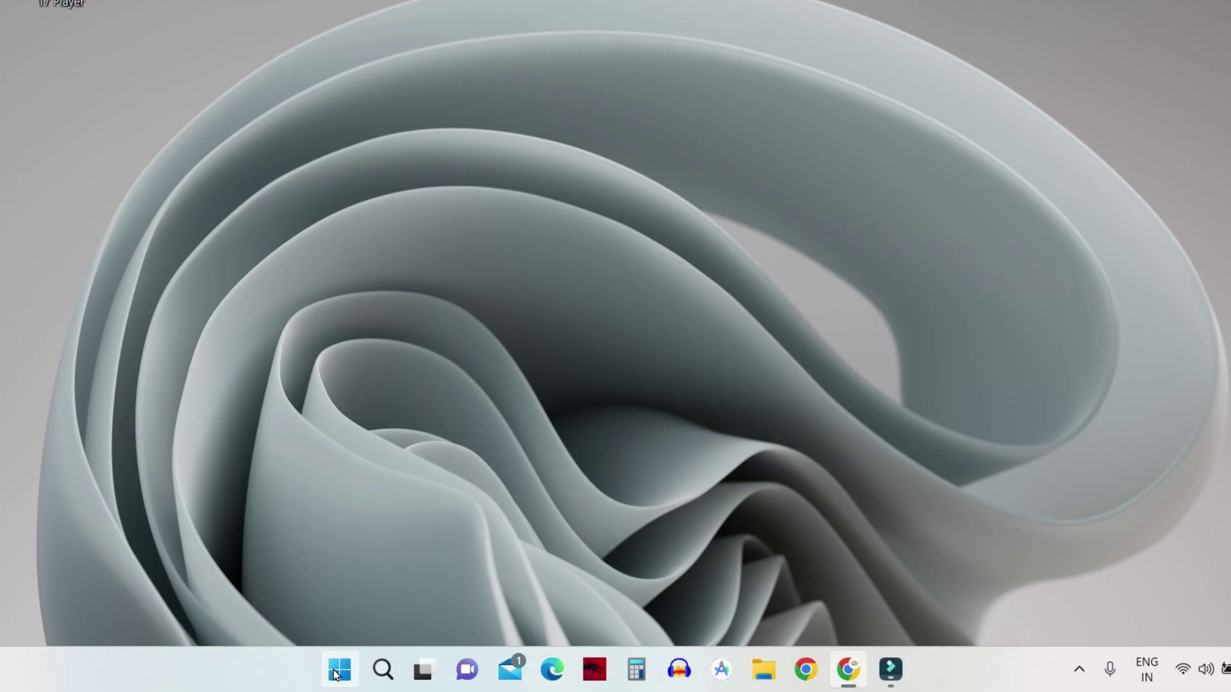
Launch Microsoft Store from Start, sign out of its Microsoft account, and close it
{"action": "left_click", "coordinate": [360, 673]}
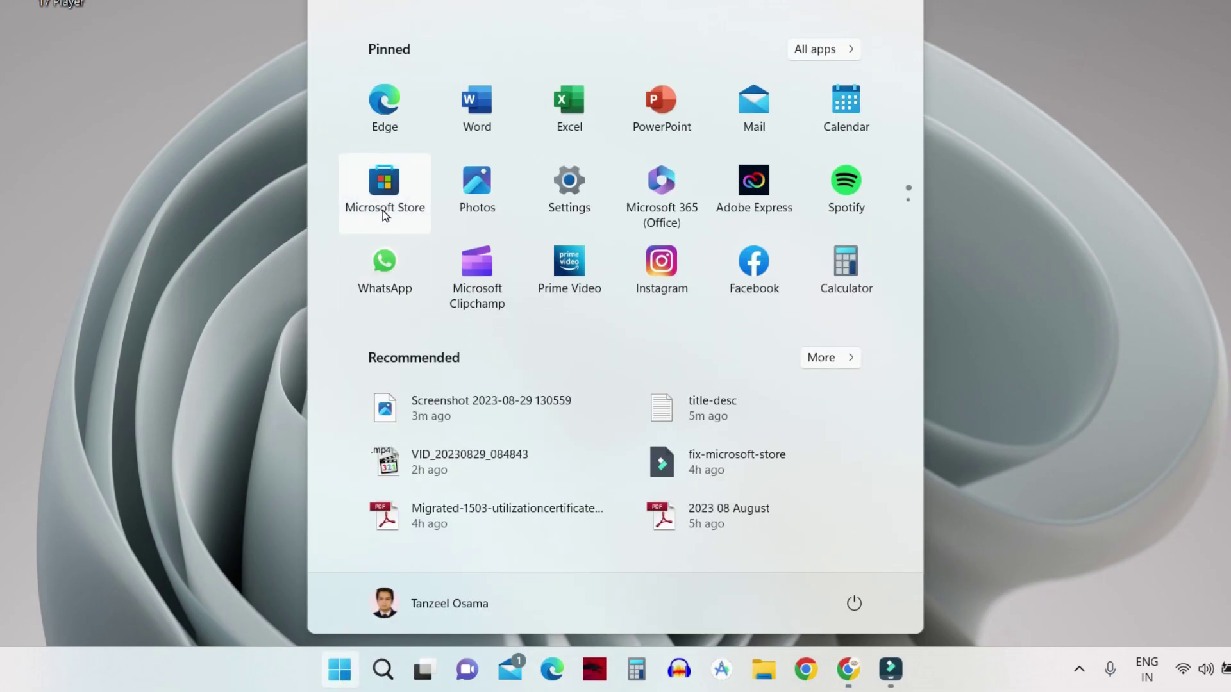
{"action": "left_click", "coordinate": [384, 192]}
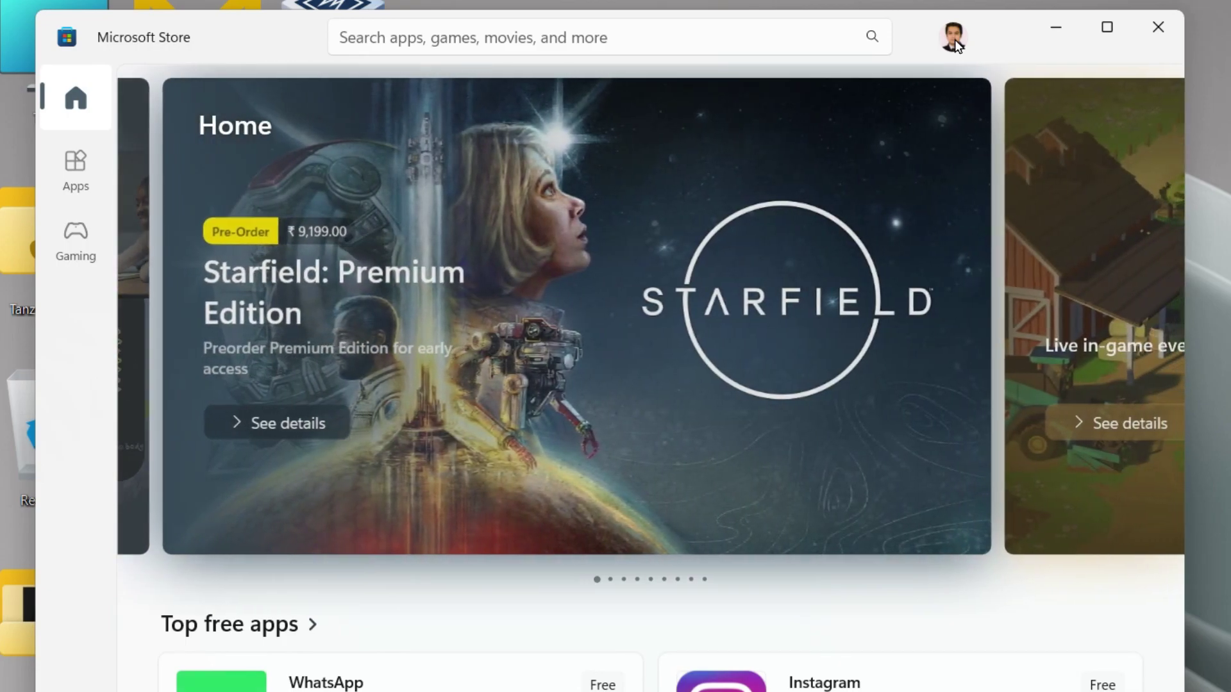
{"action": "left_click", "coordinate": [955, 40]}
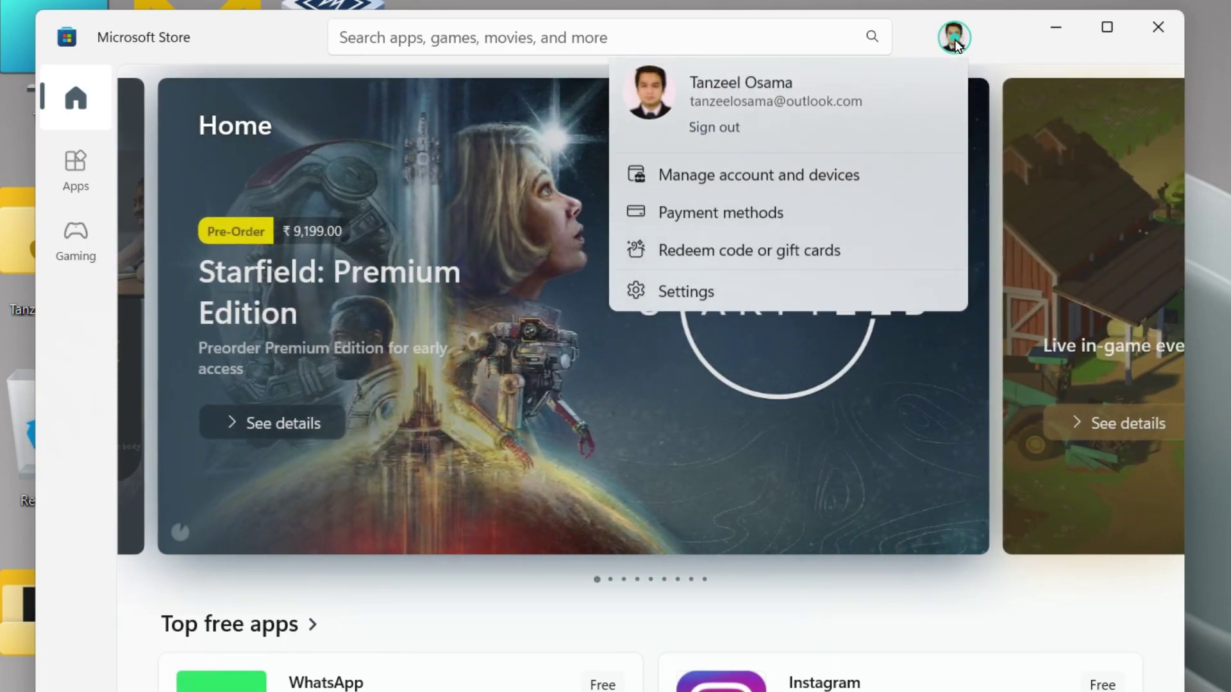
{"action": "left_click", "coordinate": [709, 142]}
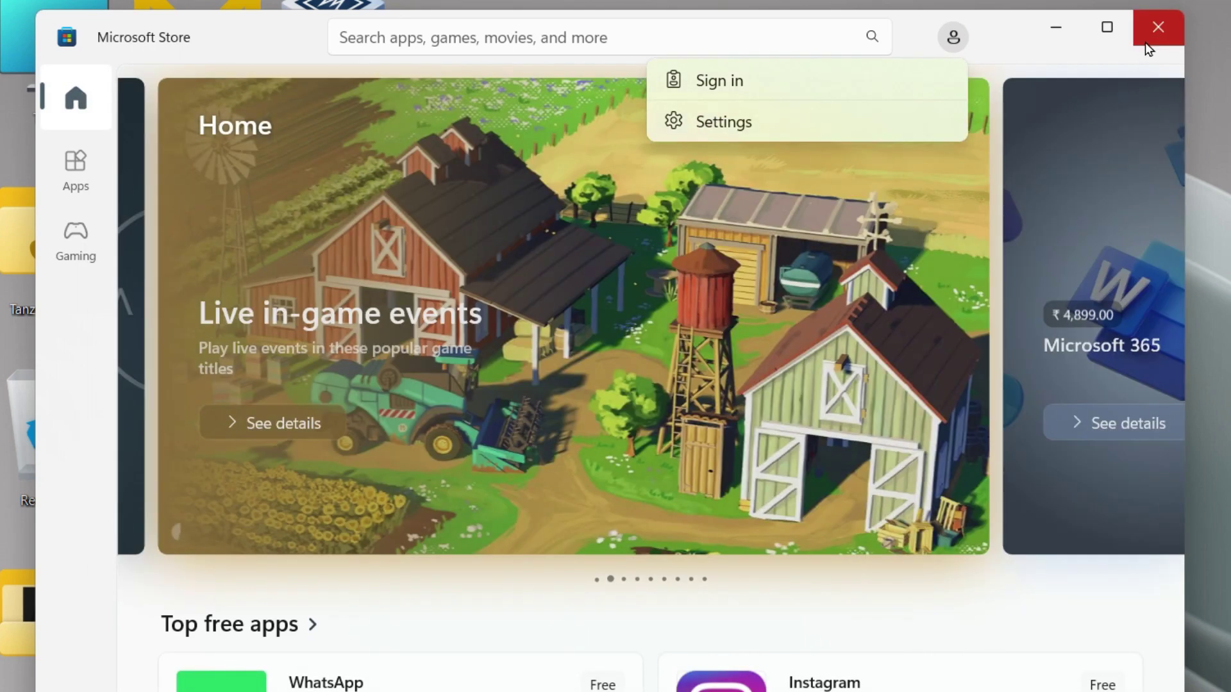
{"action": "left_click", "coordinate": [1145, 41]}
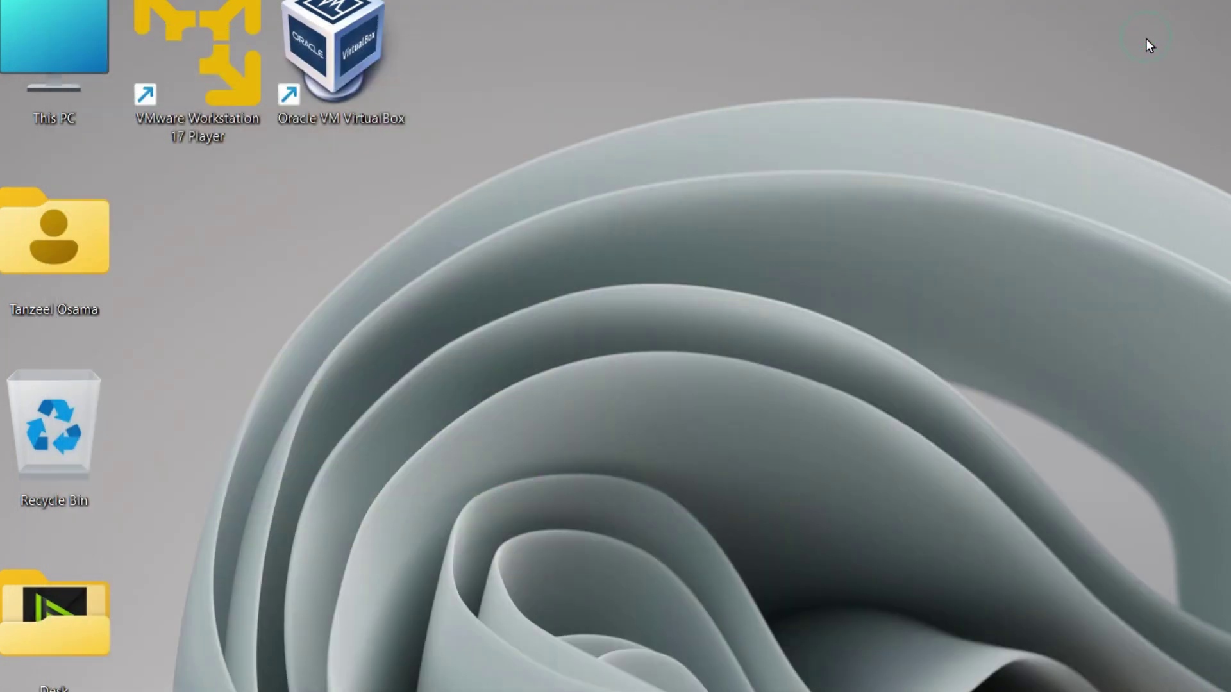
Refresh the desktop and relaunch Microsoft Store from the Start menu
{"action": "right_click", "coordinate": [836, 376]}
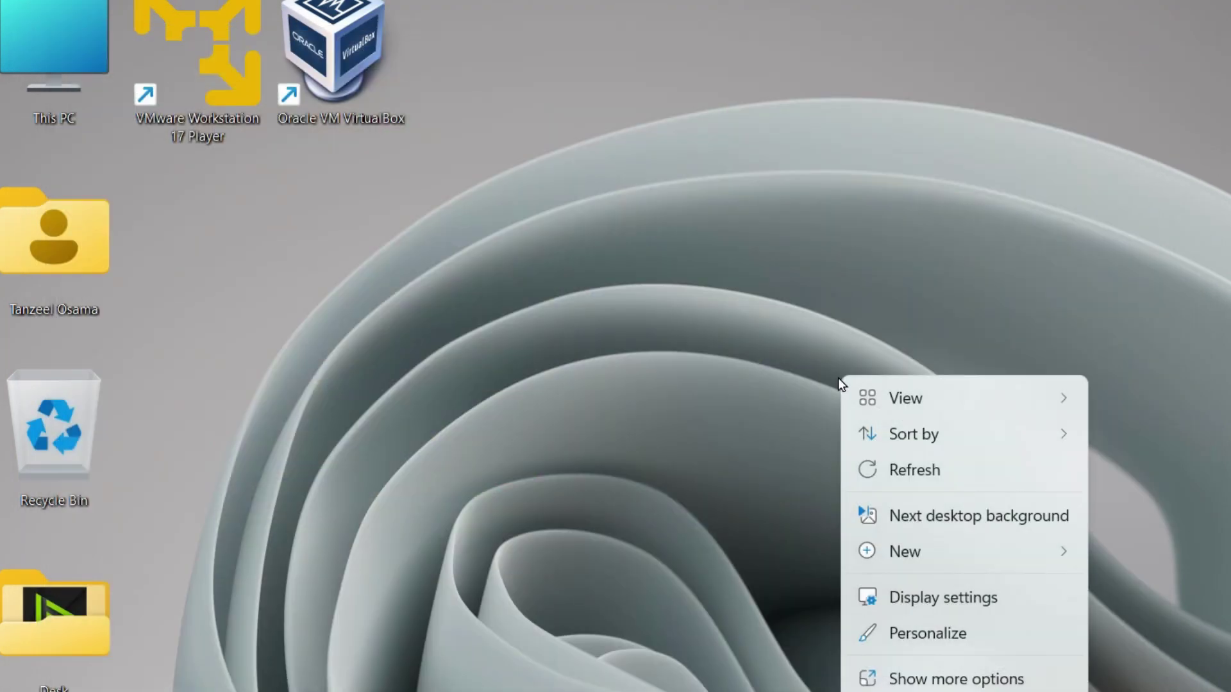
{"action": "left_click", "coordinate": [896, 471]}
{"action": "key", "text": "super"}
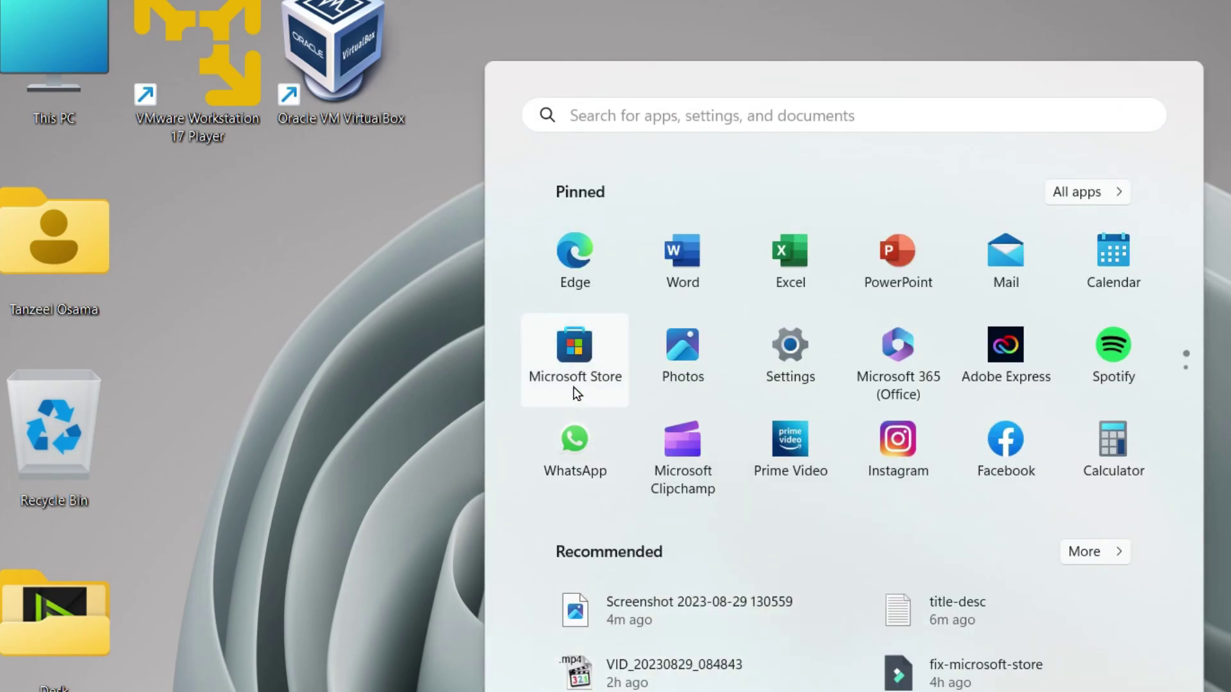
{"action": "left_click", "coordinate": [573, 387]}
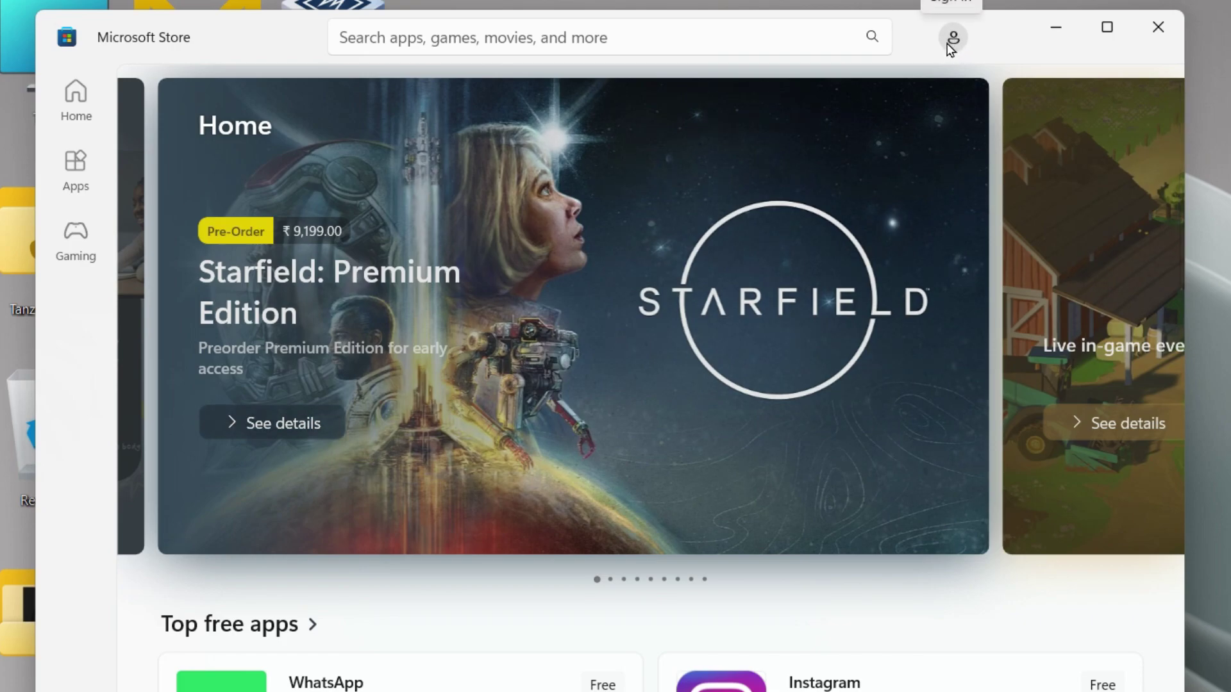
Sign back into the Store with the existing Microsoft account and its PIN, then close the Store
{"action": "left_click", "coordinate": [950, 47]}
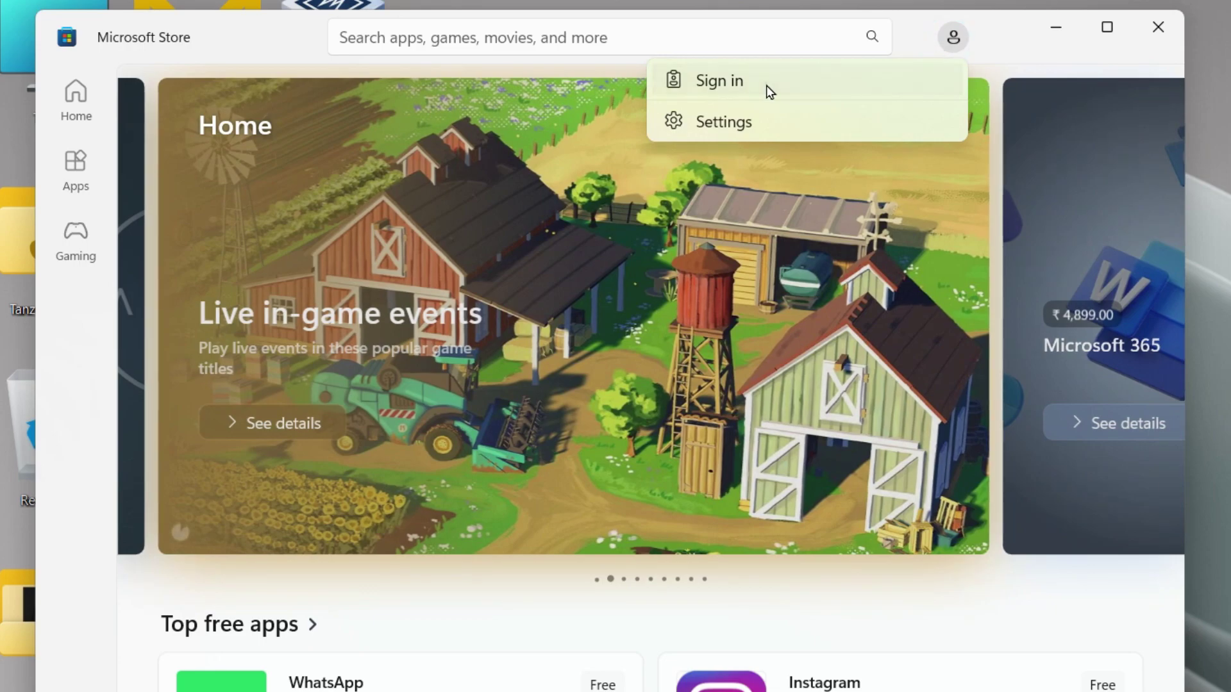
{"action": "left_click", "coordinate": [767, 86]}
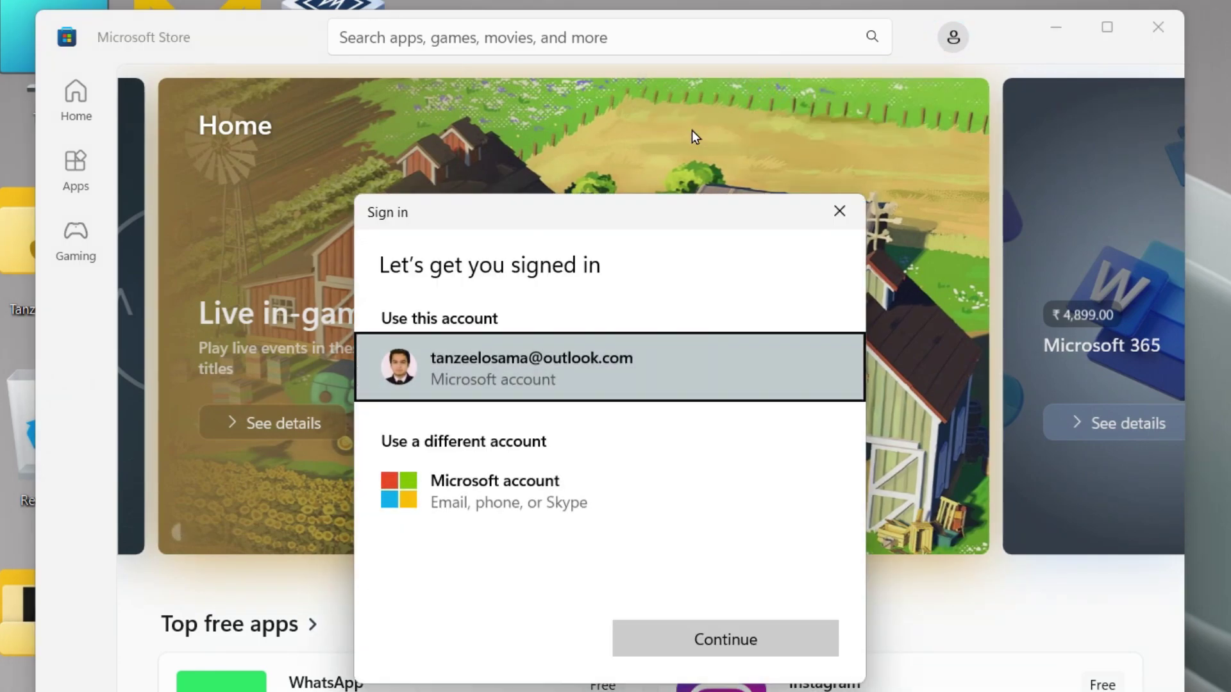
{"action": "left_click", "coordinate": [536, 379]}
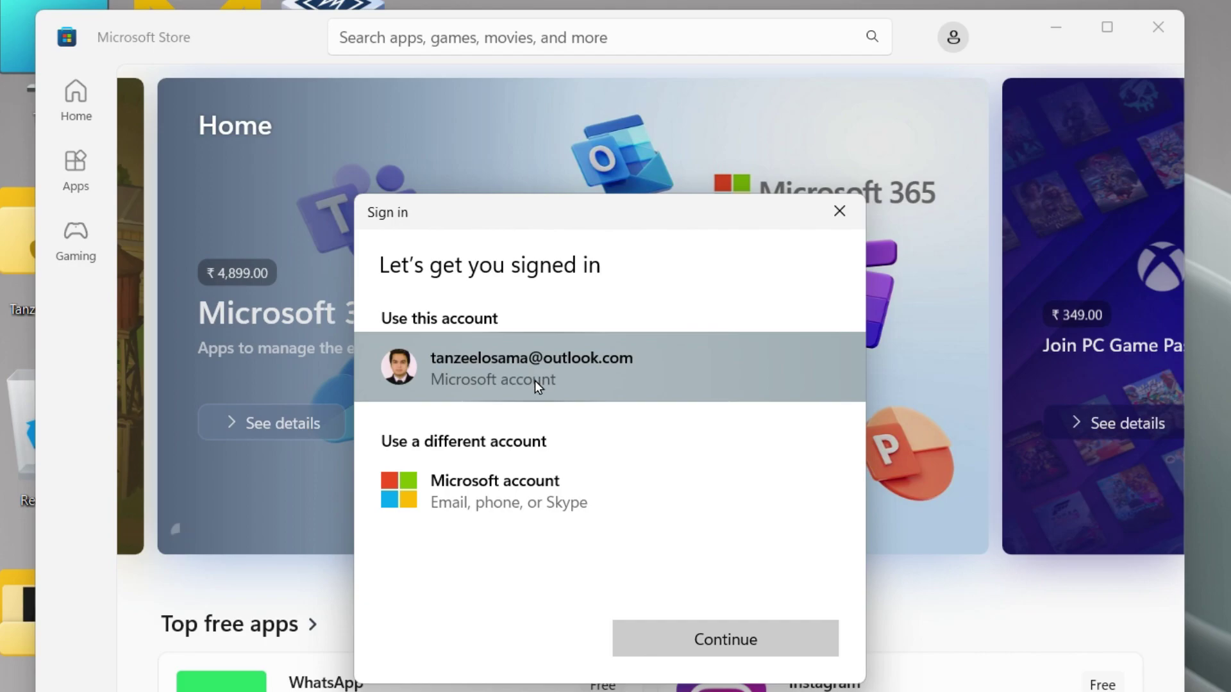
{"action": "left_click", "coordinate": [735, 646]}
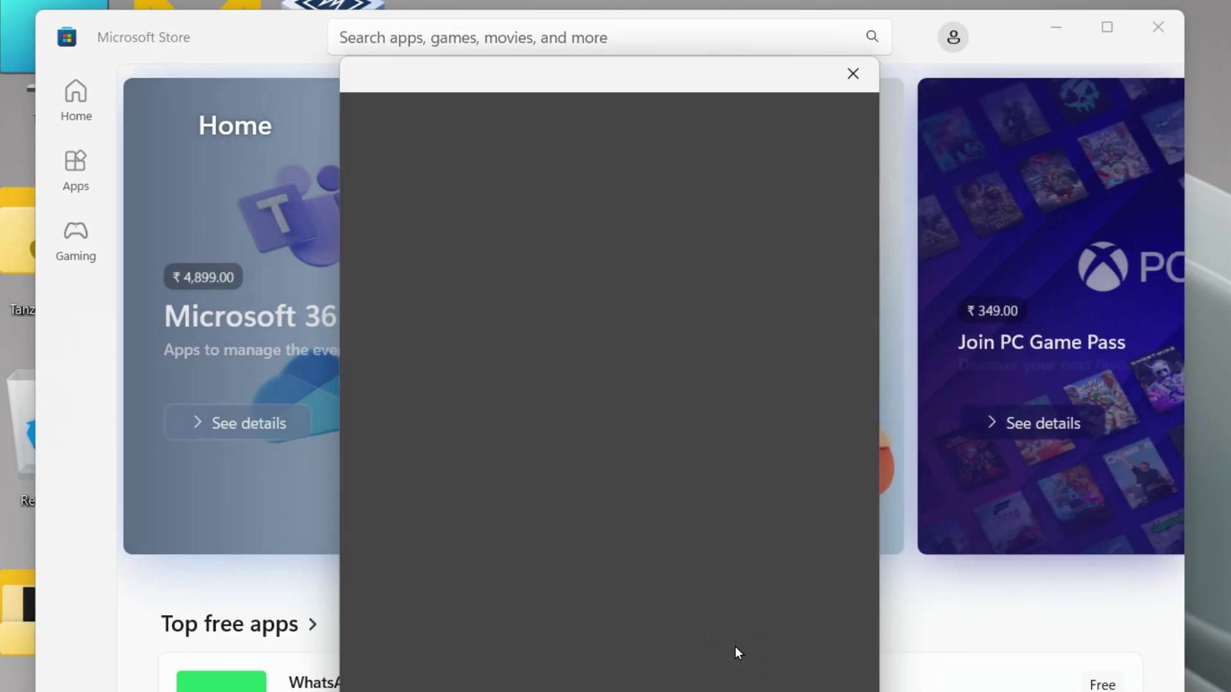
{"action": "type", "text": "••••"}
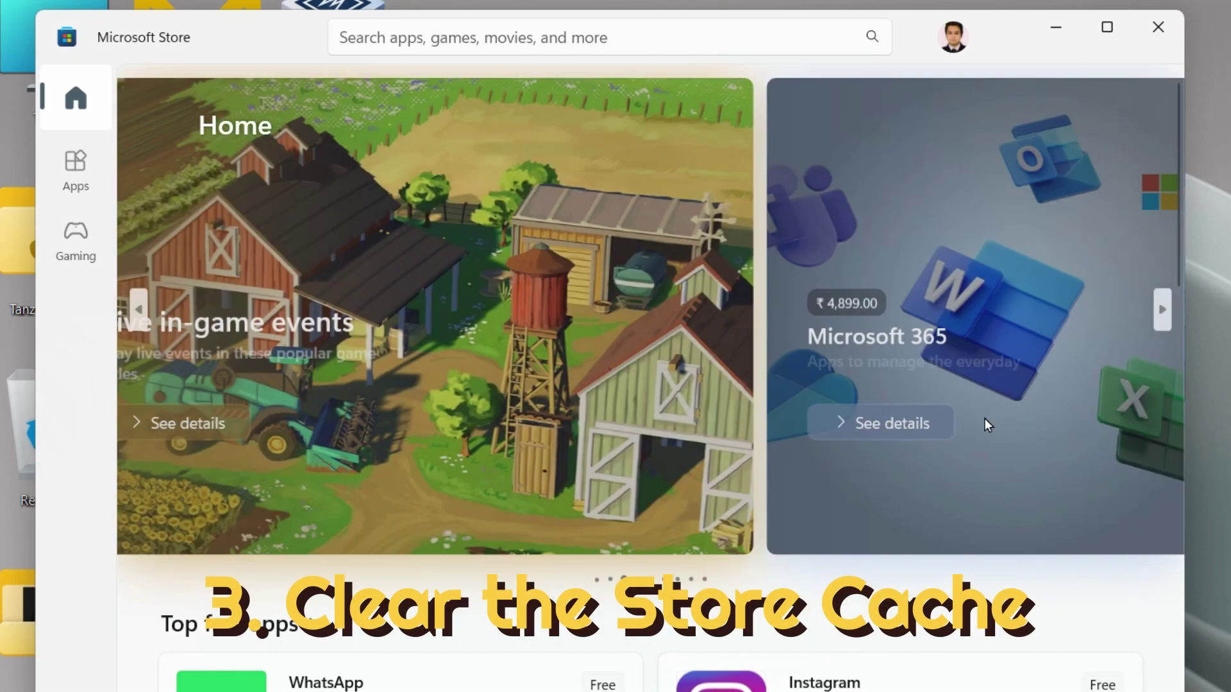
{"action": "left_click", "coordinate": [1144, 33]}
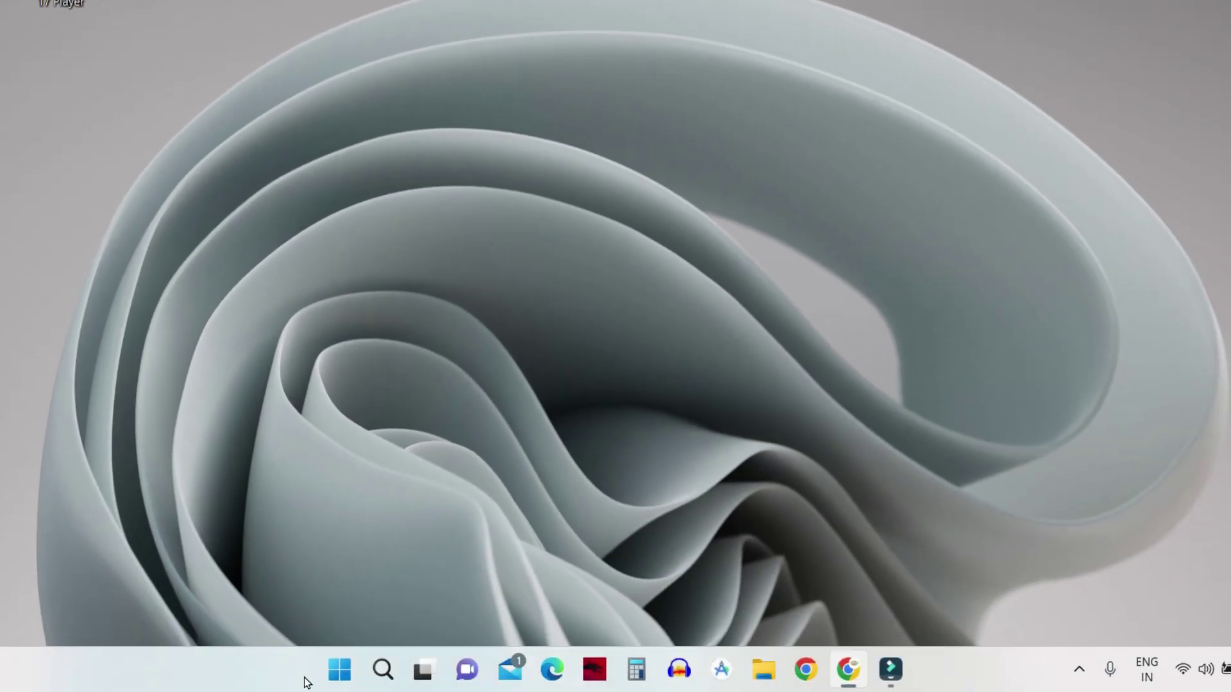
Search for 'cmd' and run Command Prompt as administrator
{"action": "left_click", "coordinate": [342, 684]}
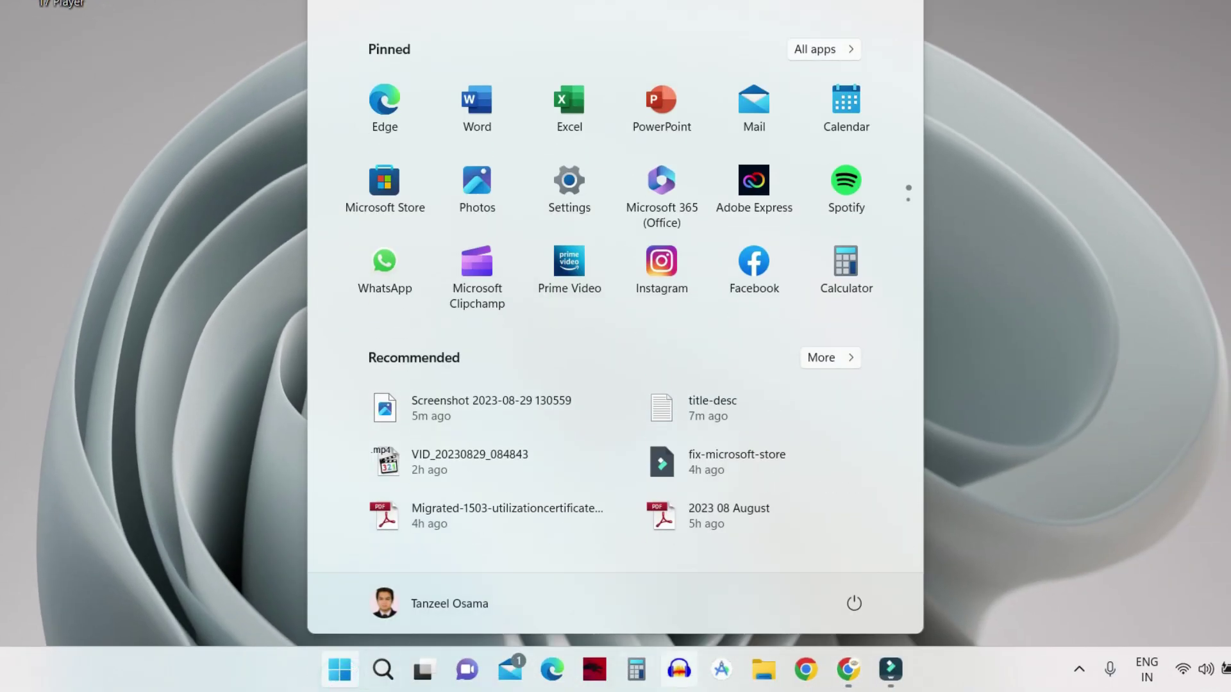
{"action": "type", "text": "cmd"}
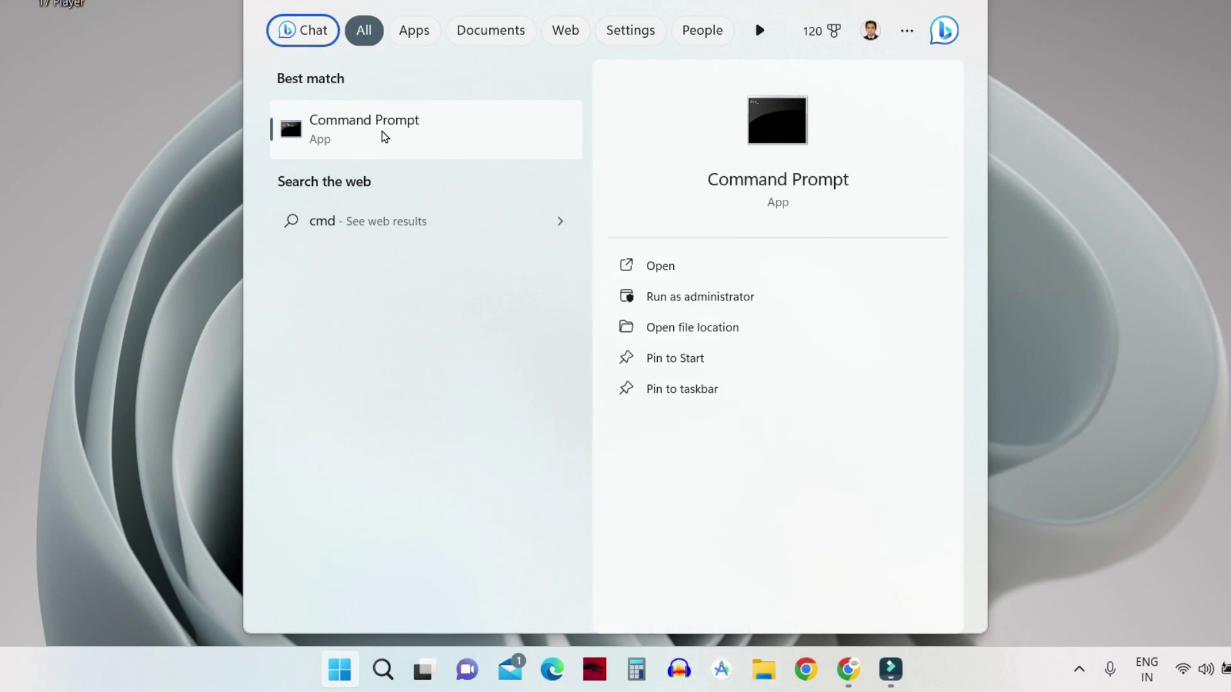
{"action": "right_click", "coordinate": [385, 137]}
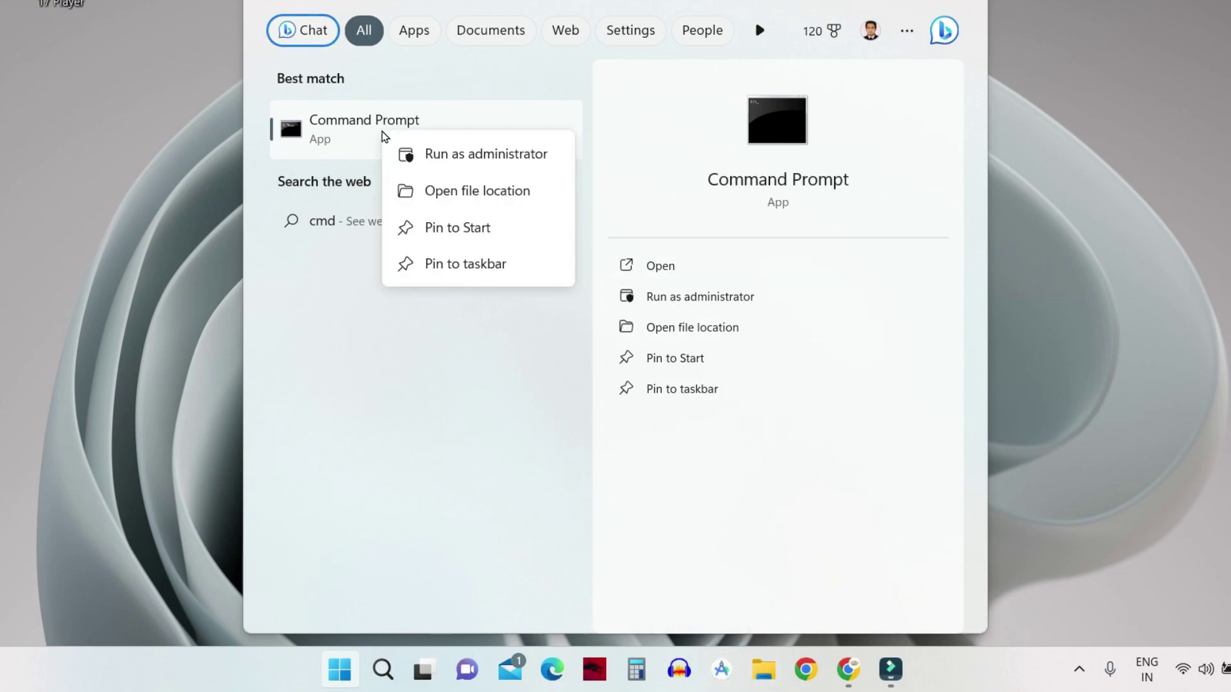
{"action": "left_click", "coordinate": [477, 156]}
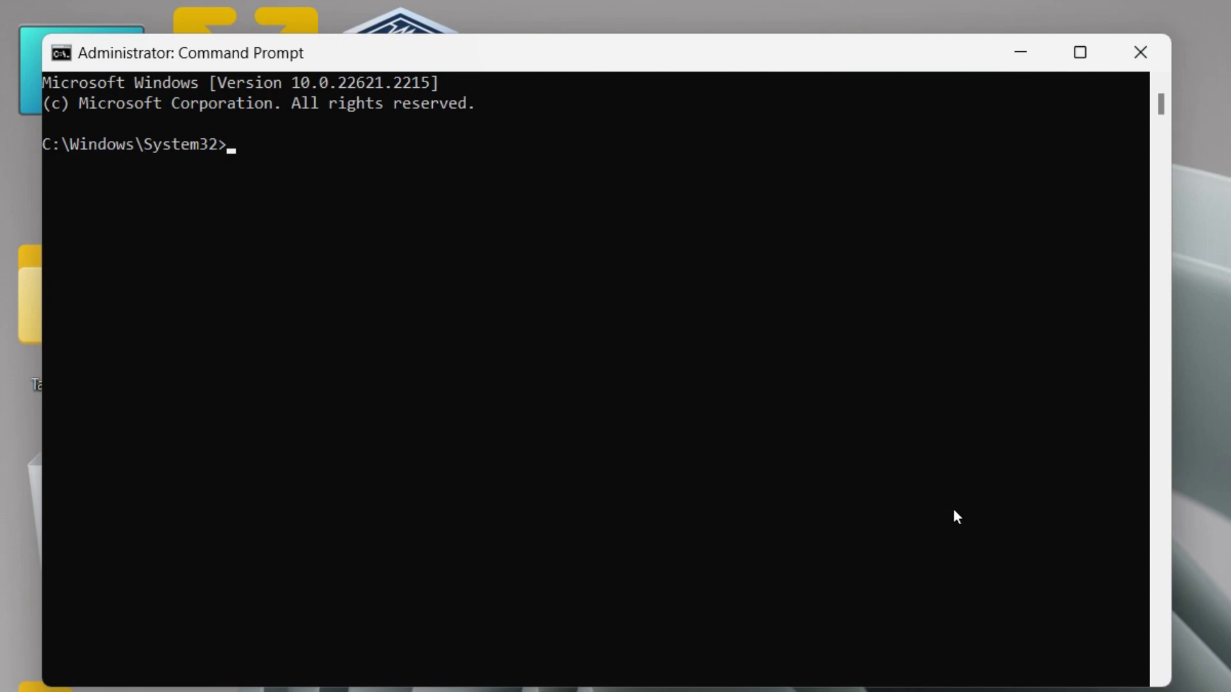
Run wsreset to clear the Store cache, then close the Store window it opens
{"action": "type", "text": "wsreset"}
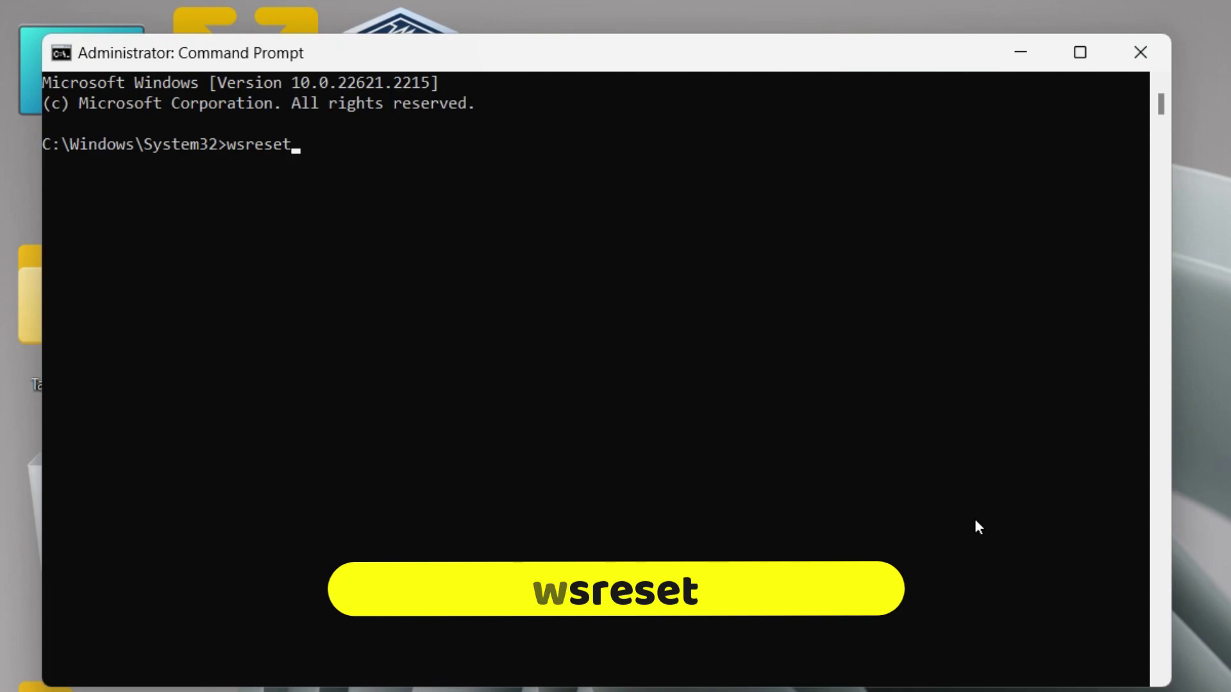
{"action": "key", "text": "Return"}
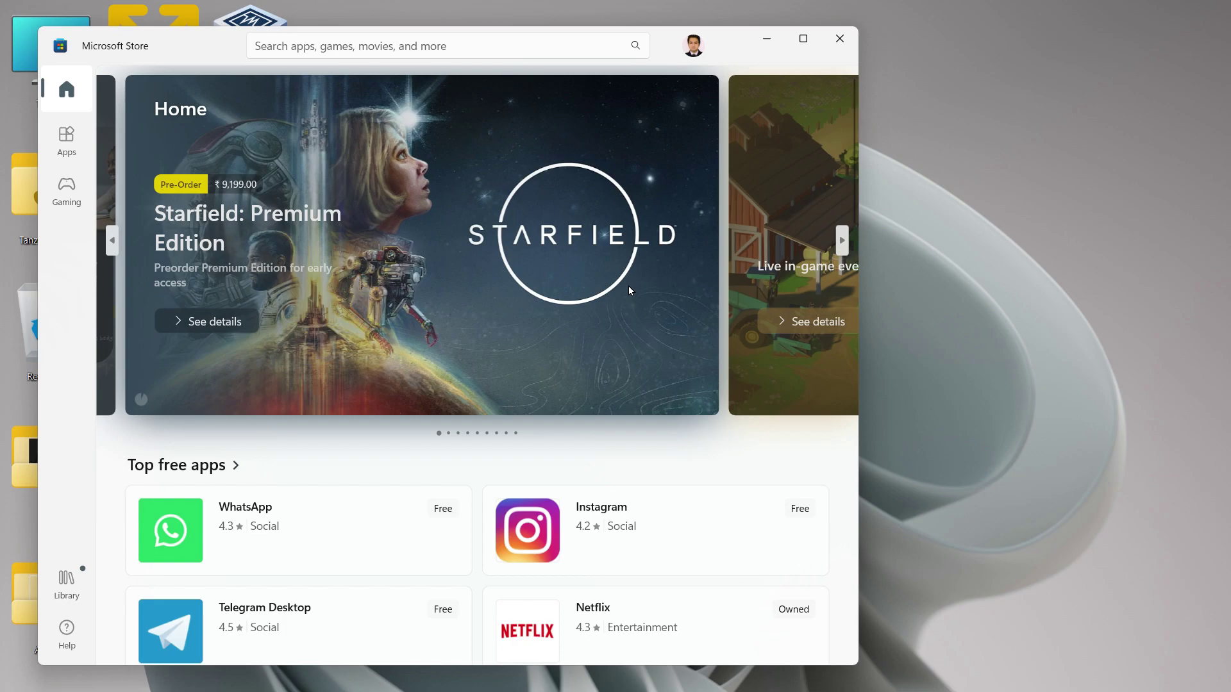
{"action": "left_click", "coordinate": [851, 47]}
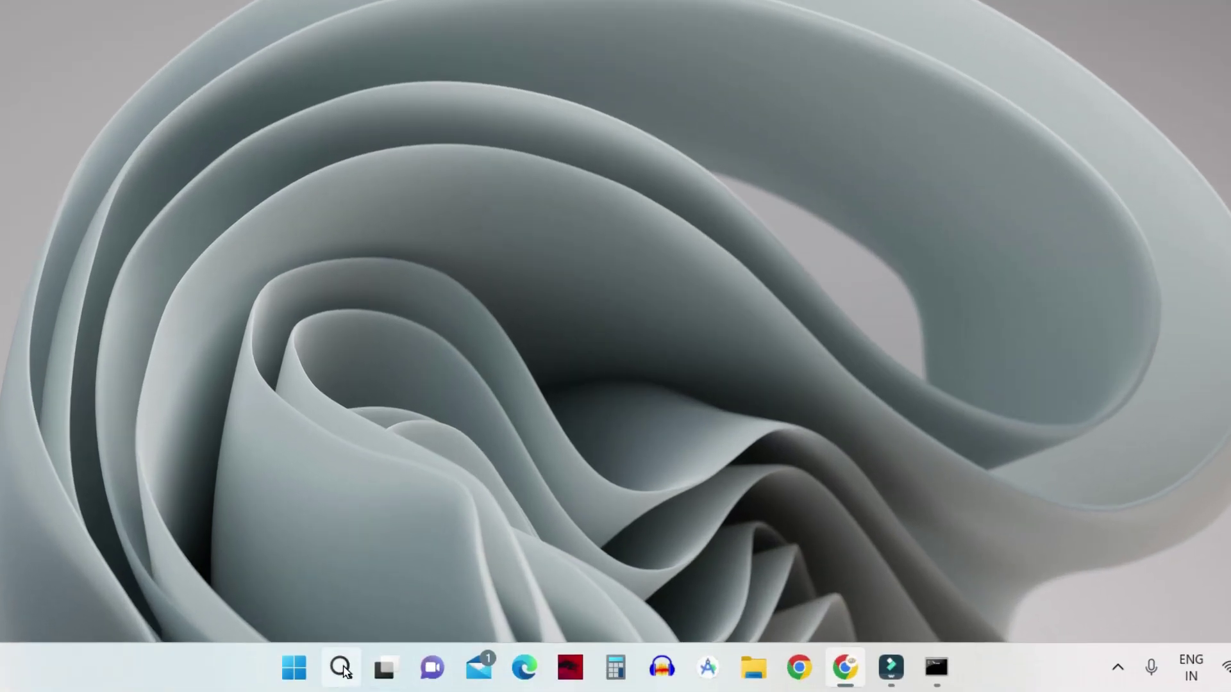
Go to Installed apps, scroll to Microsoft Store (2.16 MB), and show its more-actions menu
{"action": "right_click", "coordinate": [297, 670]}
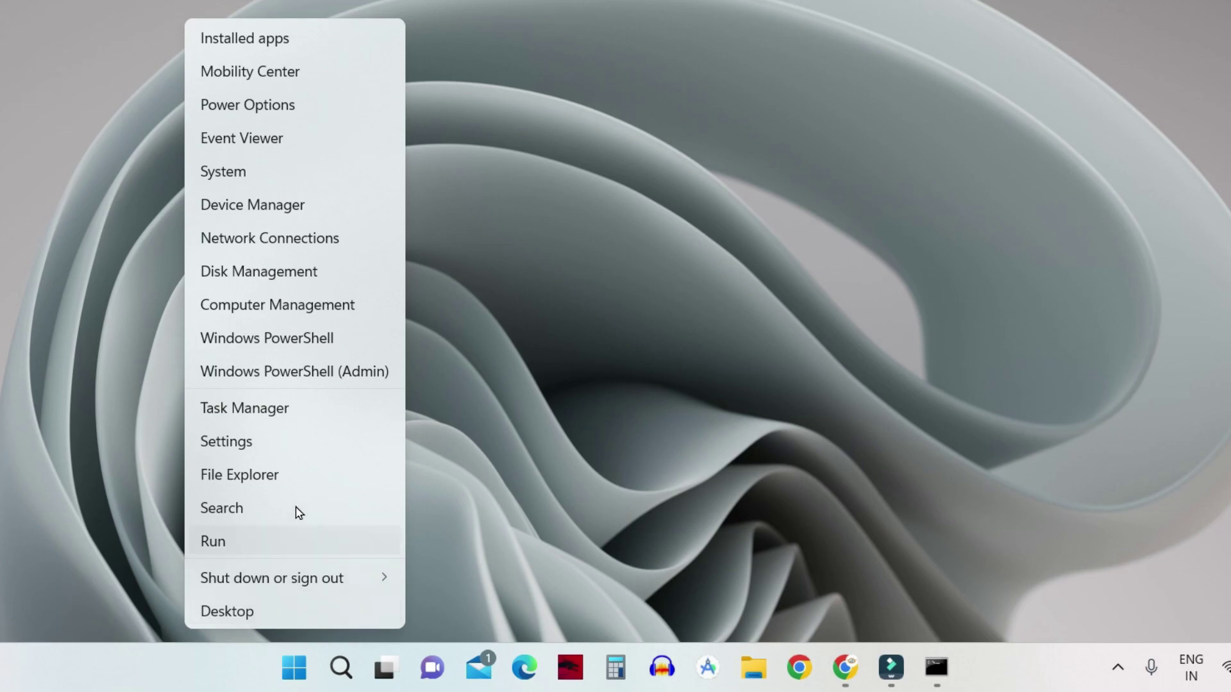
{"action": "left_click", "coordinate": [314, 46]}
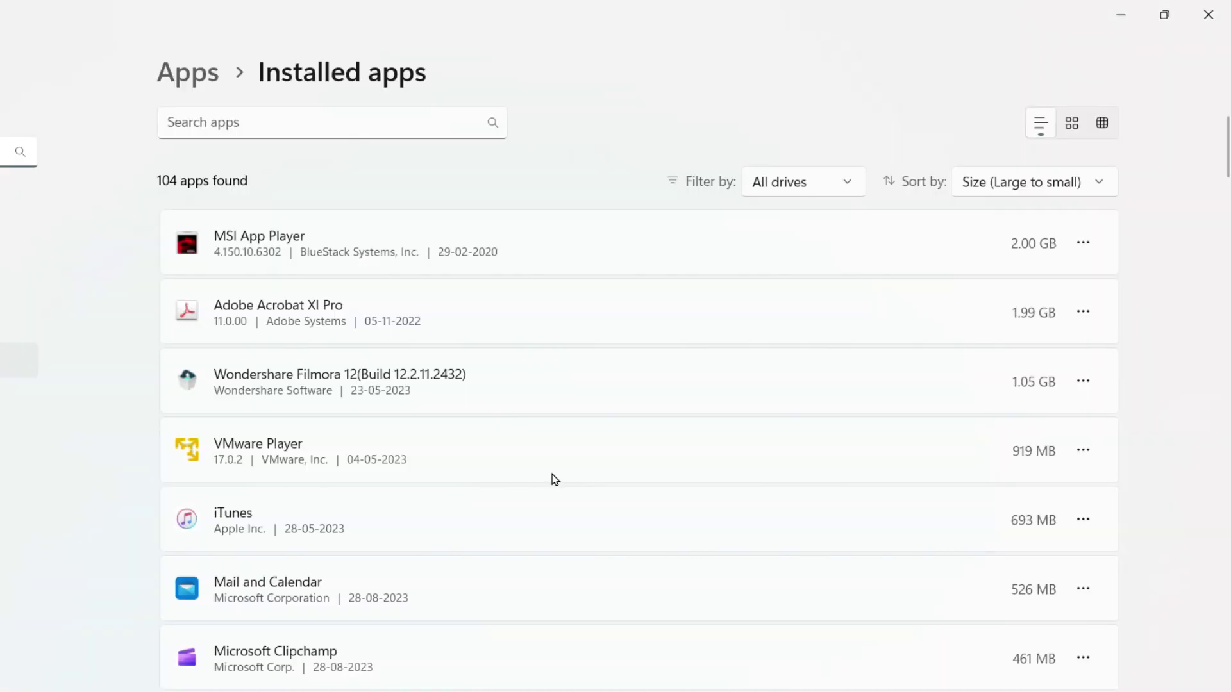
{"action": "scroll", "coordinate": [552, 476], "scroll_direction": "down", "scroll_amount": 10}
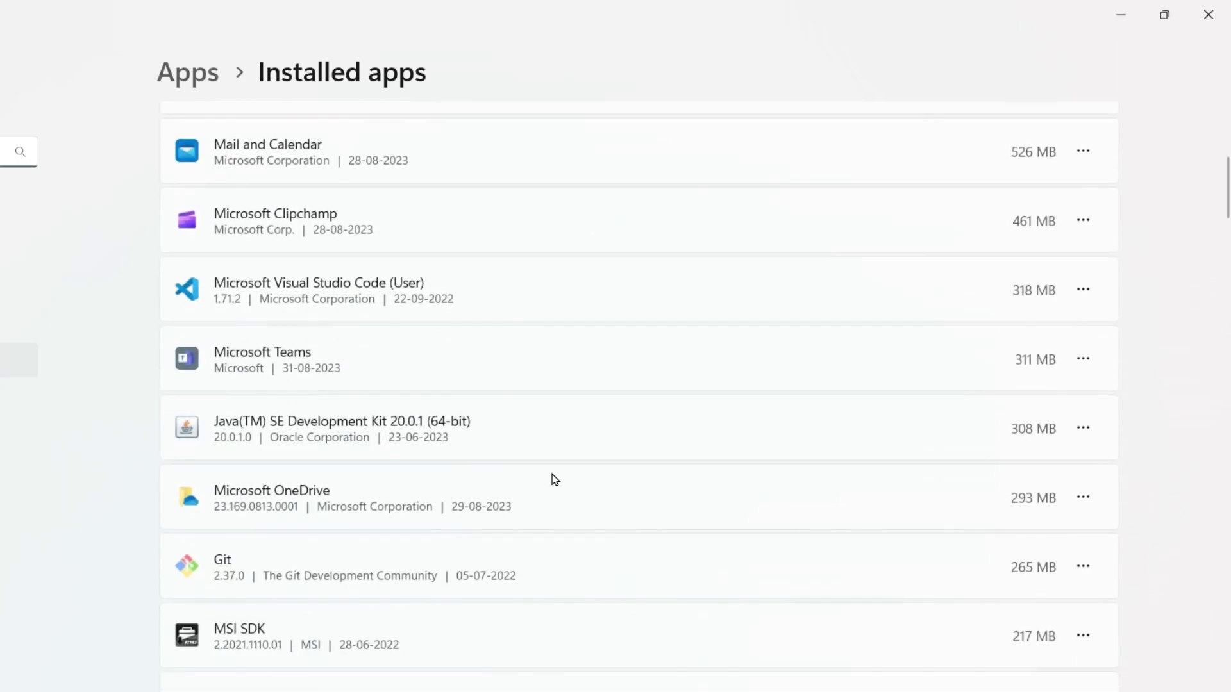
{"action": "scroll", "coordinate": [555, 480], "scroll_direction": "down", "scroll_amount": 10}
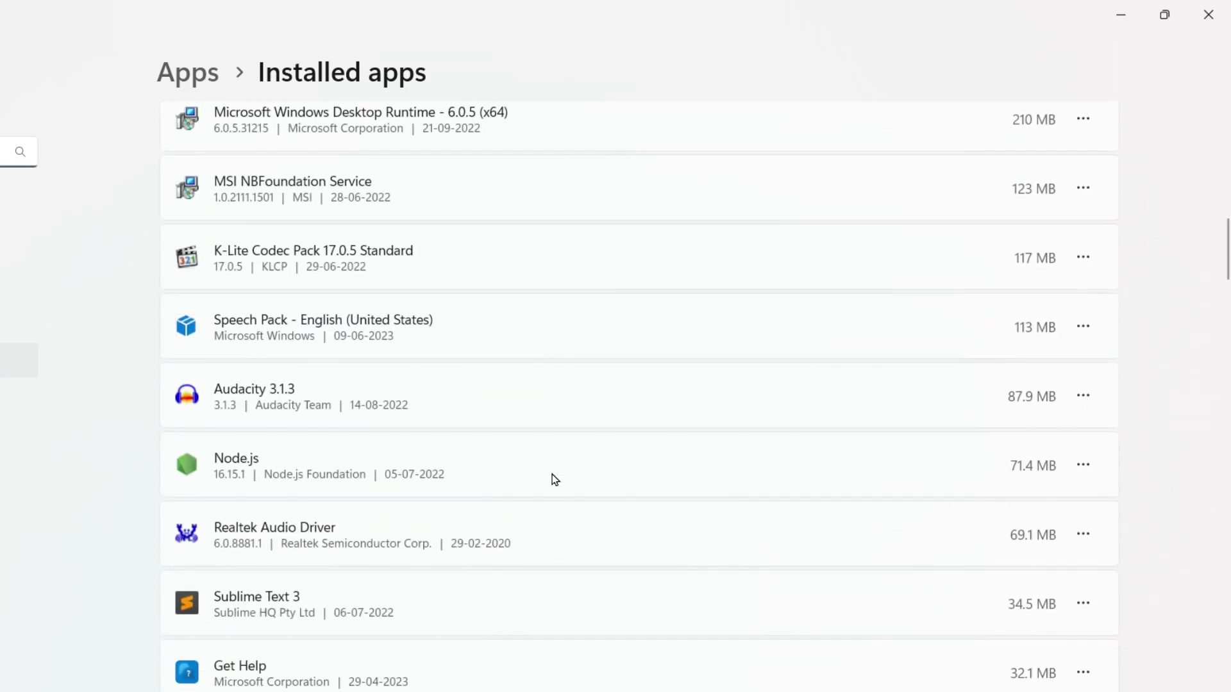
{"action": "scroll", "coordinate": [552, 480], "scroll_direction": "down", "scroll_amount": 10}
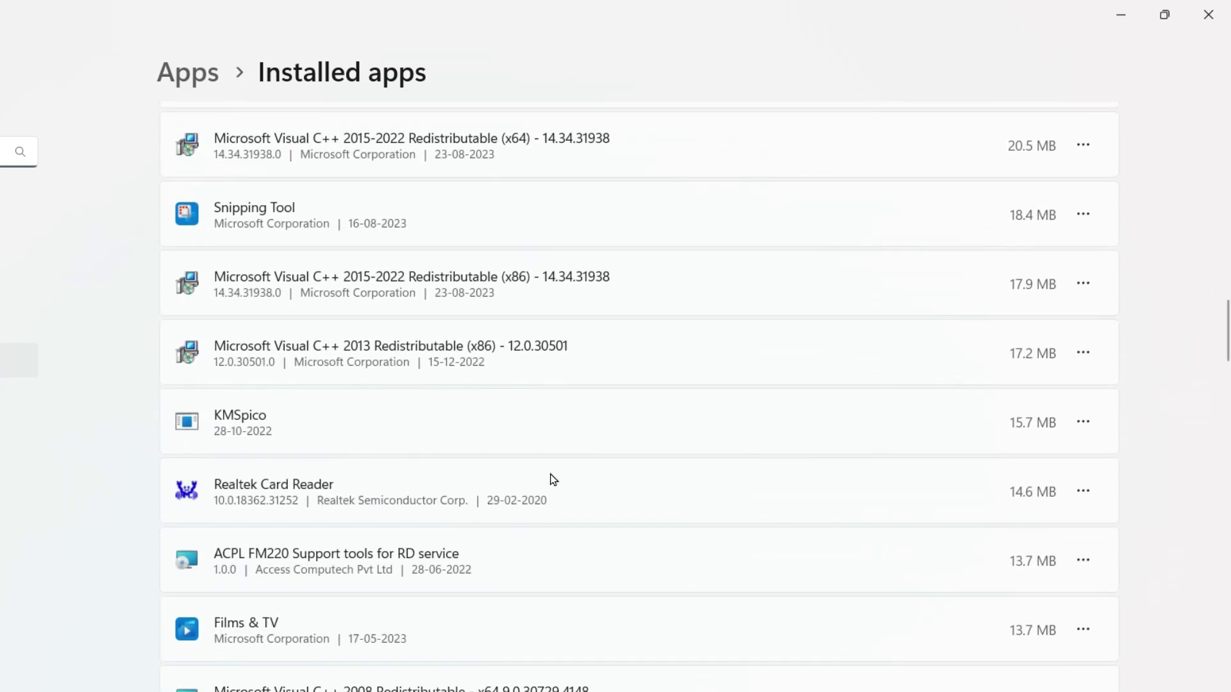
{"action": "scroll", "coordinate": [551, 479], "scroll_direction": "down", "scroll_amount": 10}
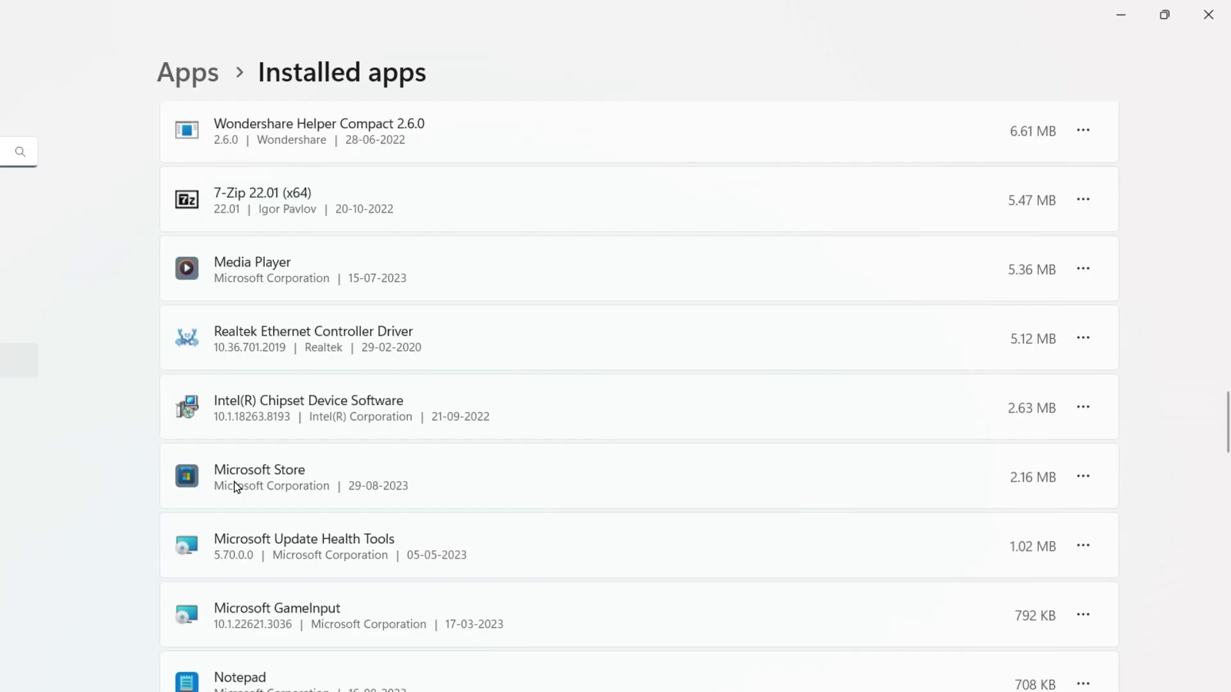
{"action": "left_click", "coordinate": [1084, 486]}
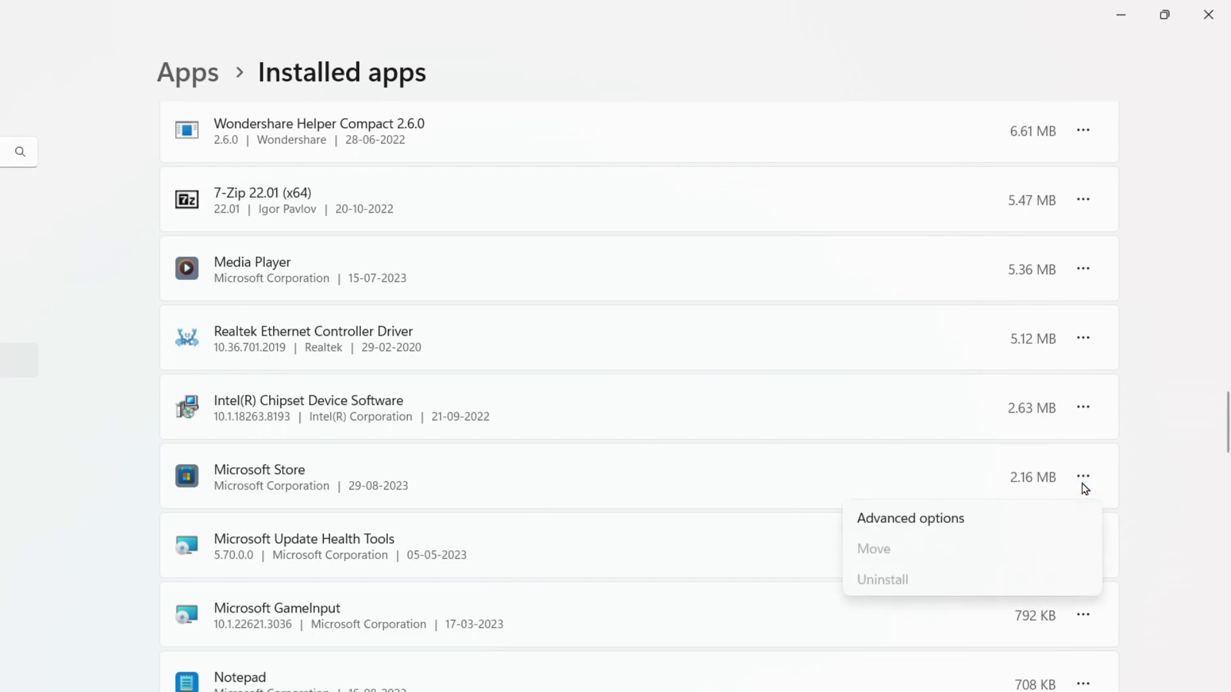
Repair the Microsoft Store app from its advanced options page
{"action": "left_click", "coordinate": [962, 525]}
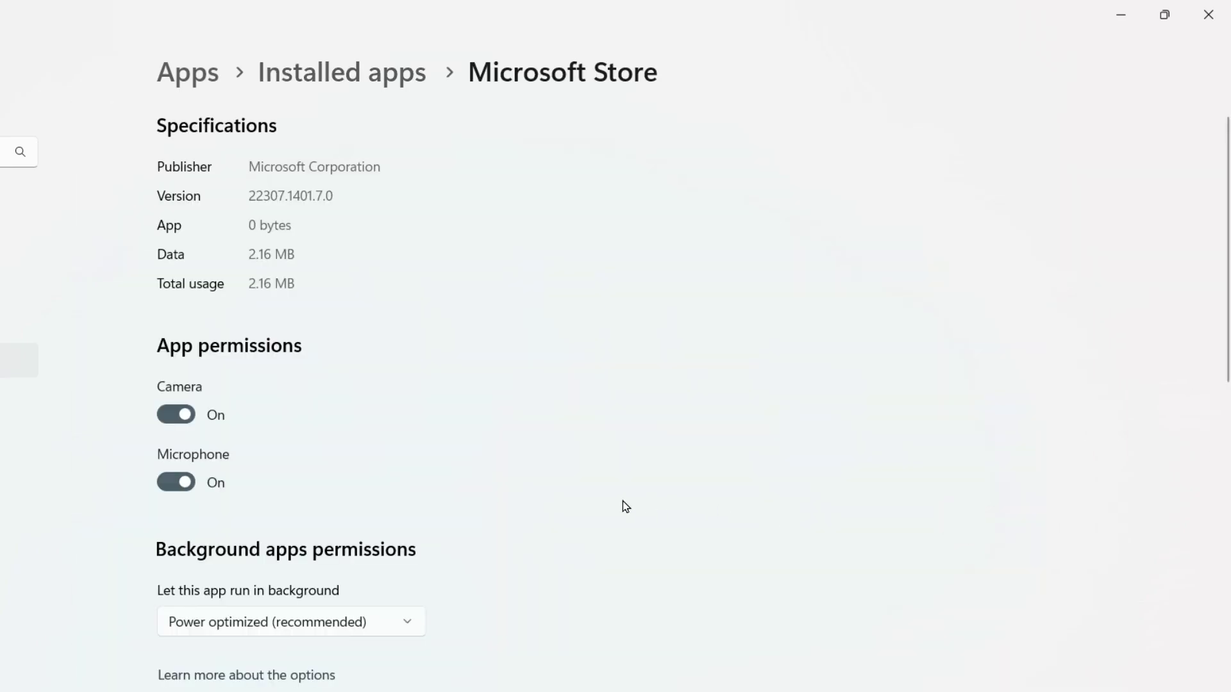
{"action": "scroll", "coordinate": [541, 503], "scroll_direction": "down", "scroll_amount": 10}
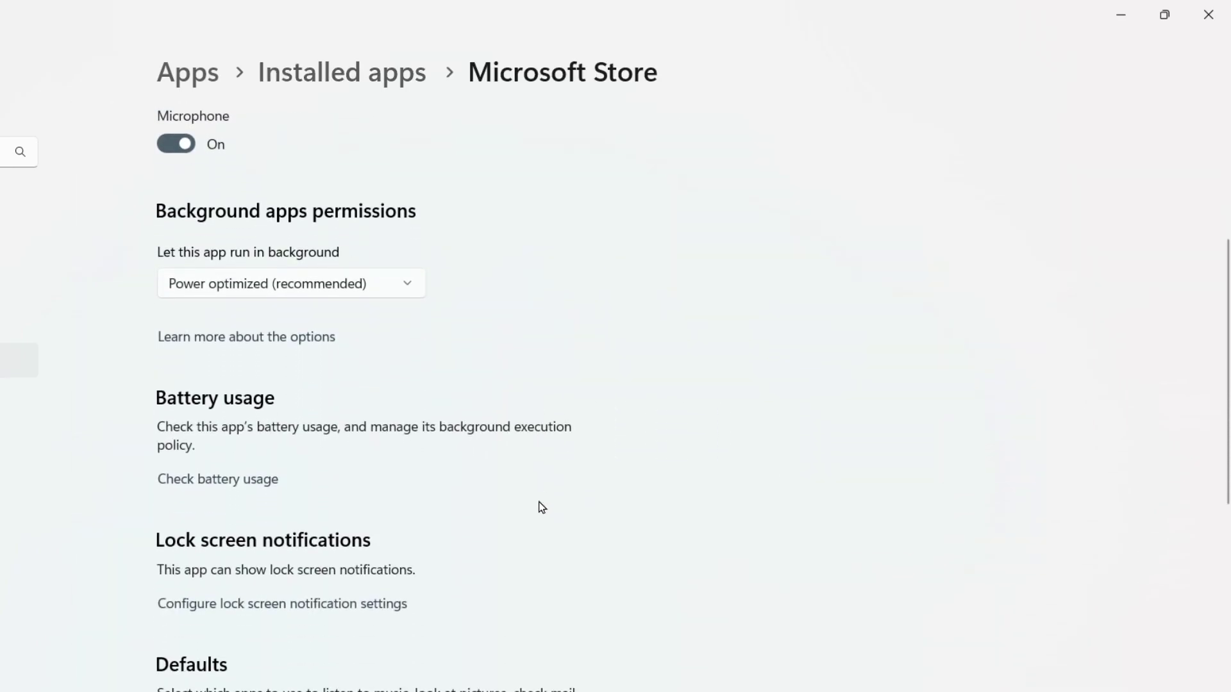
{"action": "scroll", "coordinate": [540, 506], "scroll_direction": "down", "scroll_amount": 5}
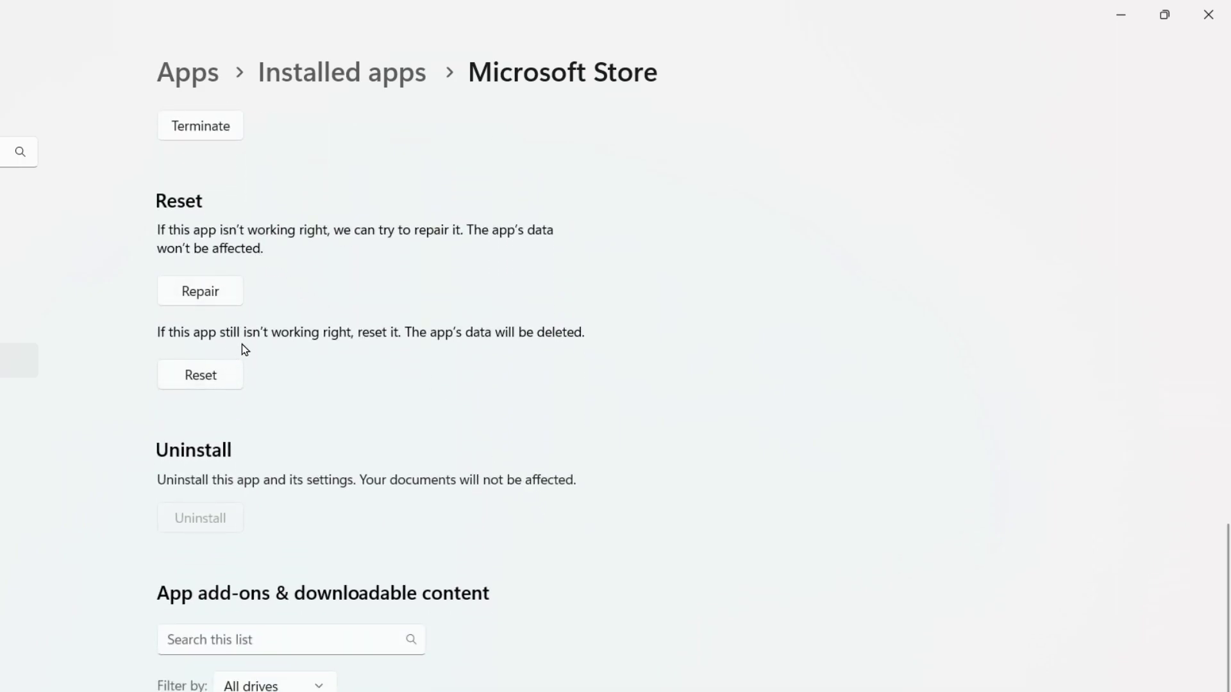
{"action": "left_click", "coordinate": [172, 296]}
Reset the Microsoft Store app, confirming deletion of its data, and close Settings
{"action": "left_click", "coordinate": [218, 375]}
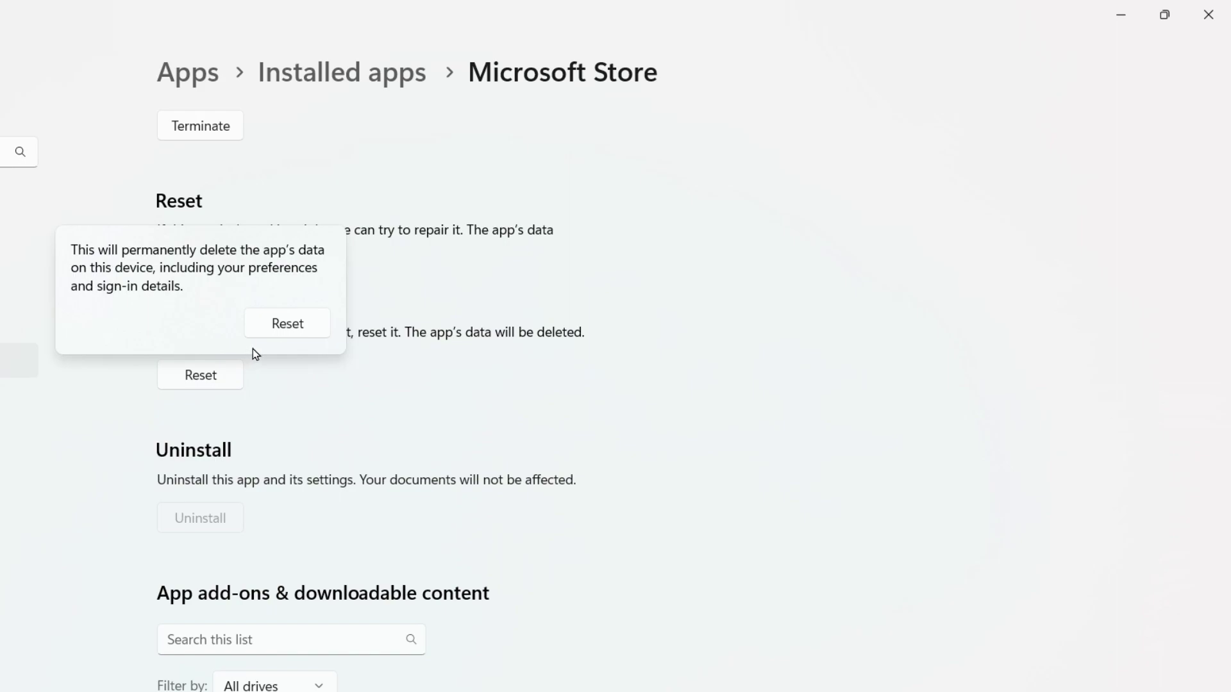
{"action": "left_click", "coordinate": [288, 324]}
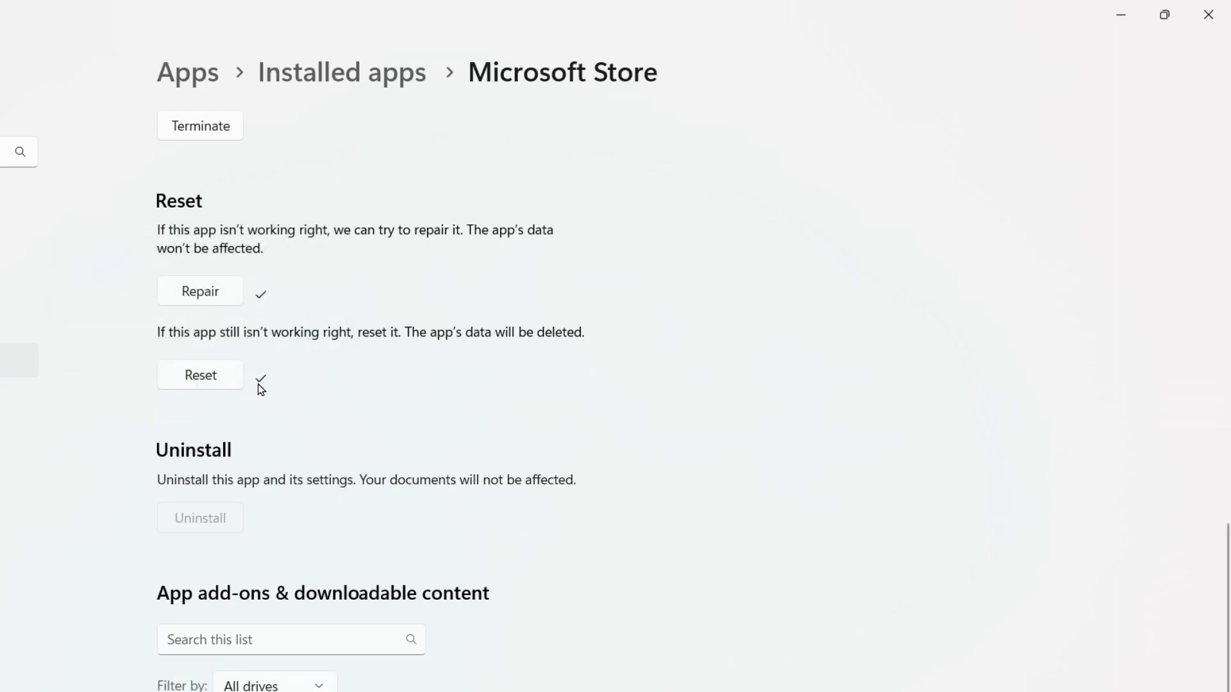
{"action": "left_click", "coordinate": [1209, 14]}
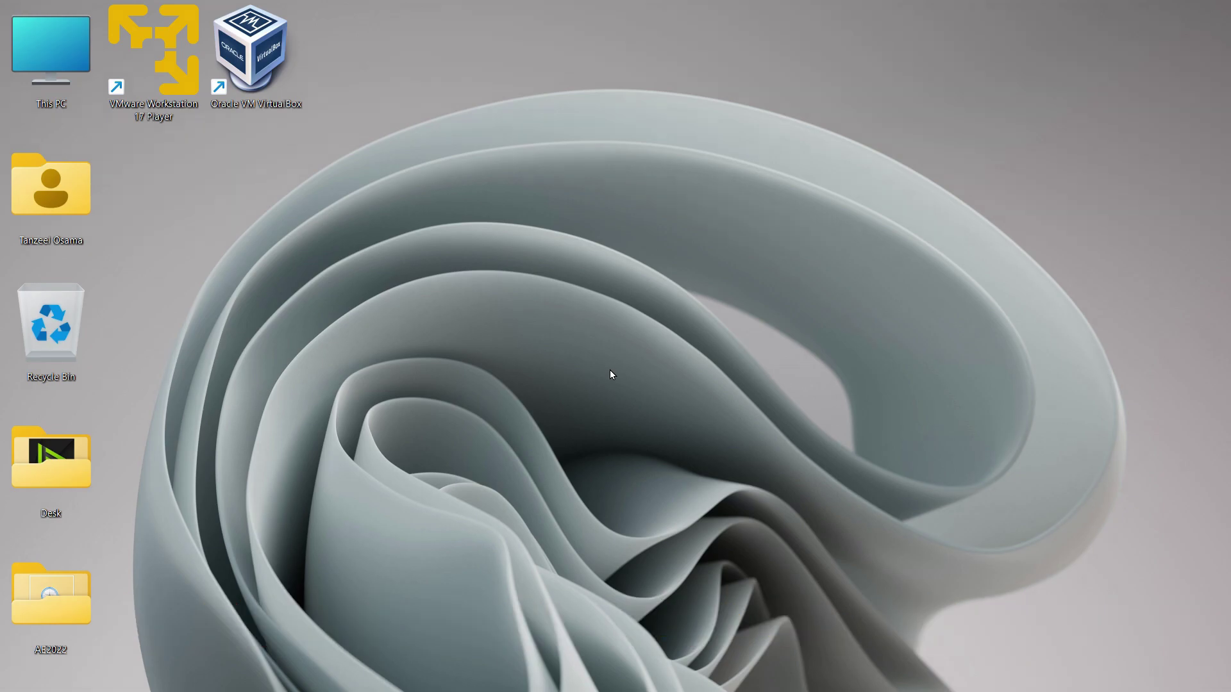
Go to the Date & time page under Time & language in Settings
{"action": "mouse_move", "coordinate": [388, 686]}
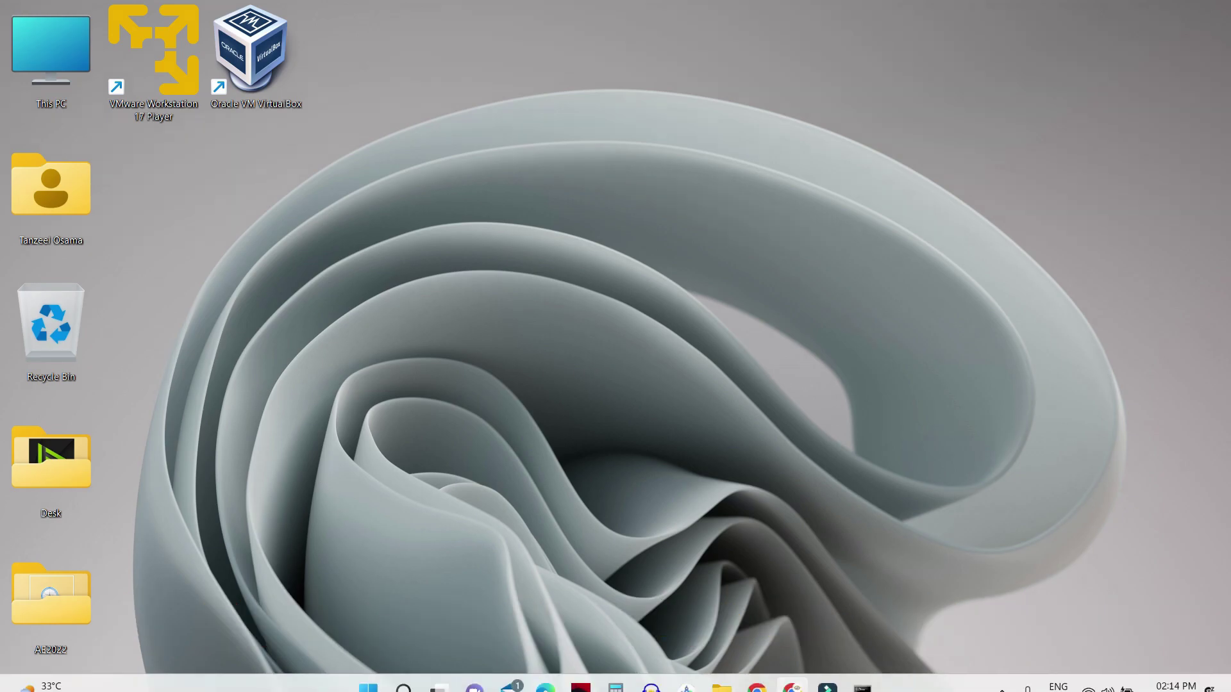
{"action": "right_click", "coordinate": [292, 668]}
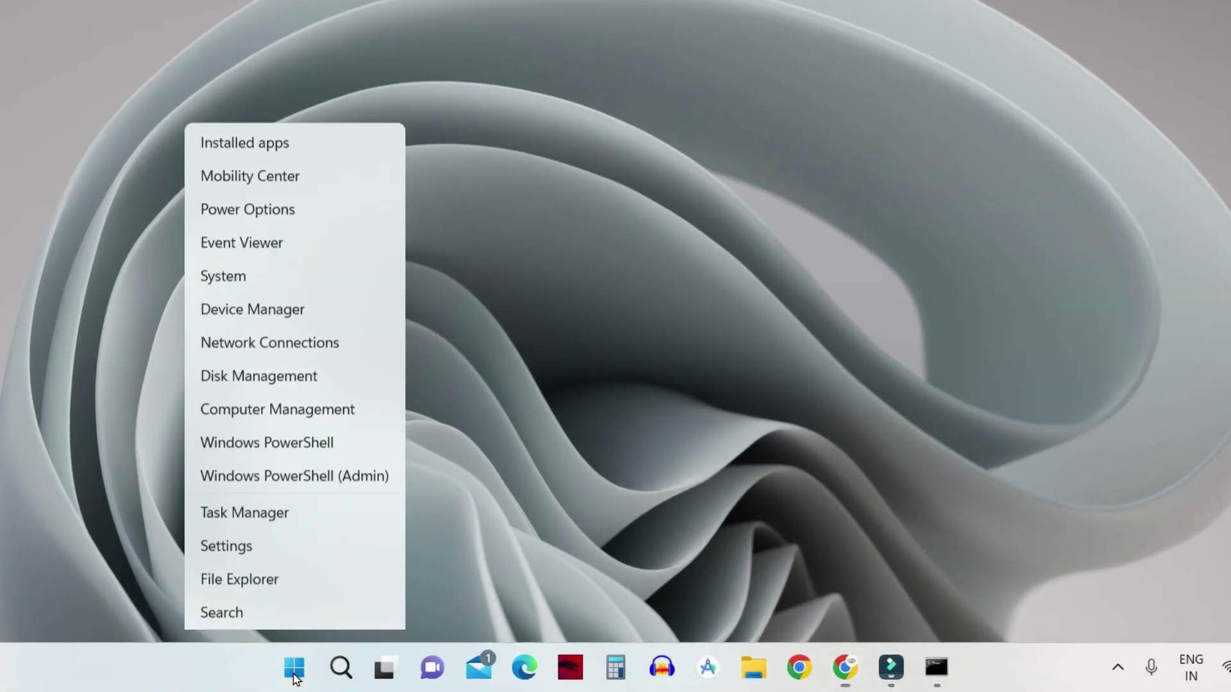
{"action": "left_click", "coordinate": [319, 453]}
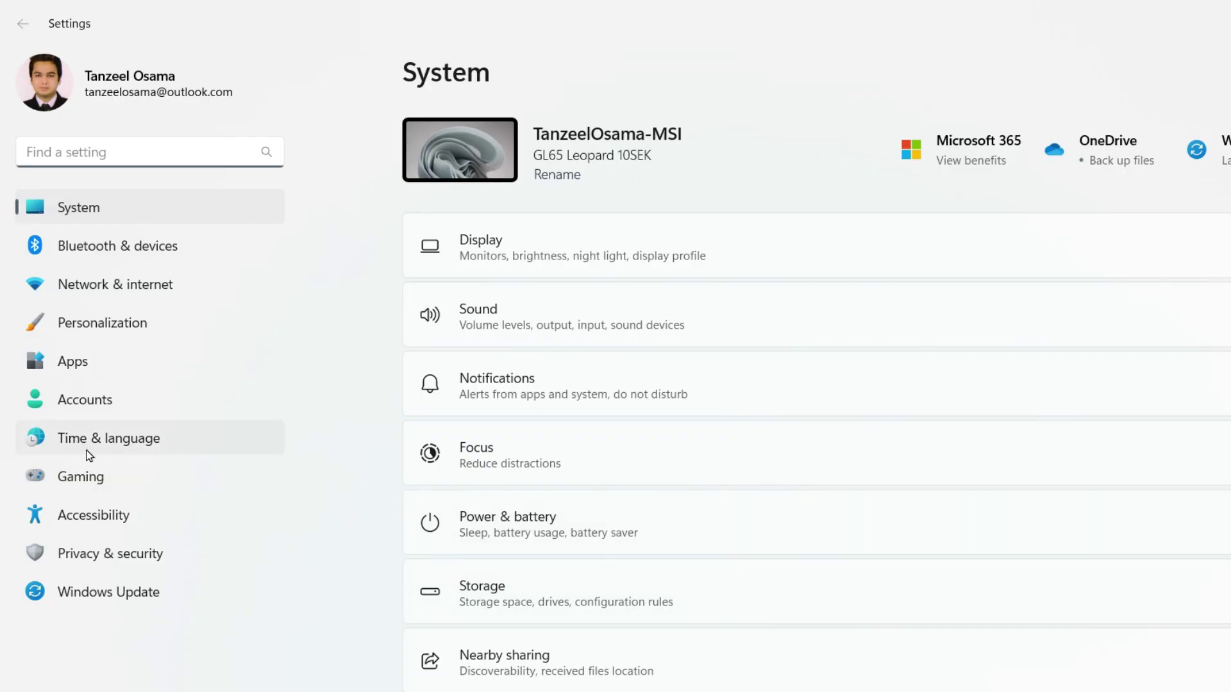
{"action": "left_click", "coordinate": [176, 444]}
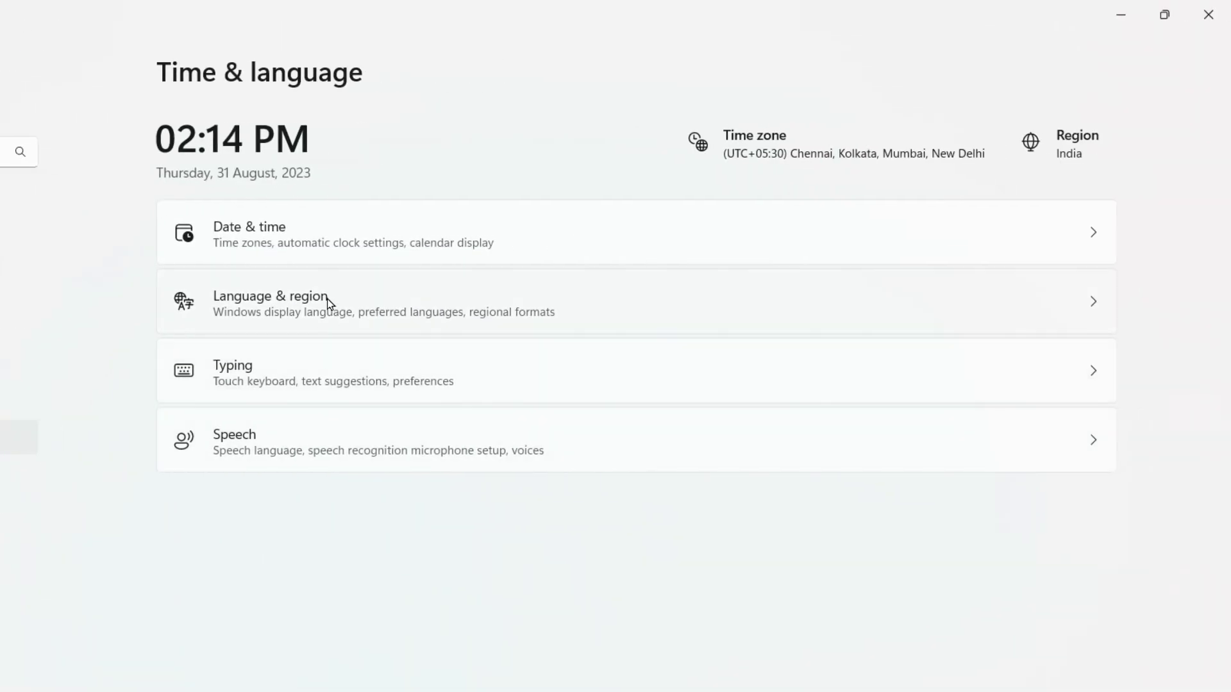
{"action": "left_click", "coordinate": [269, 257]}
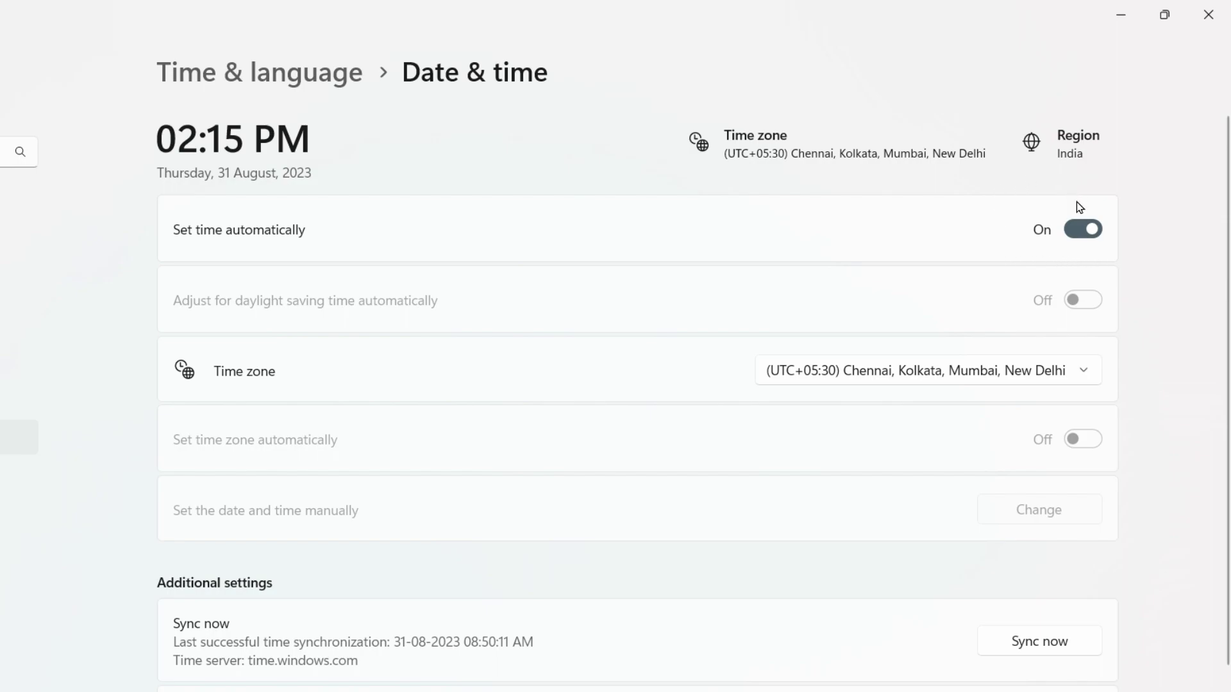
Toggle automatic time off and back on, sync with time.windows.com, and return to Time & language
{"action": "left_click", "coordinate": [1086, 230]}
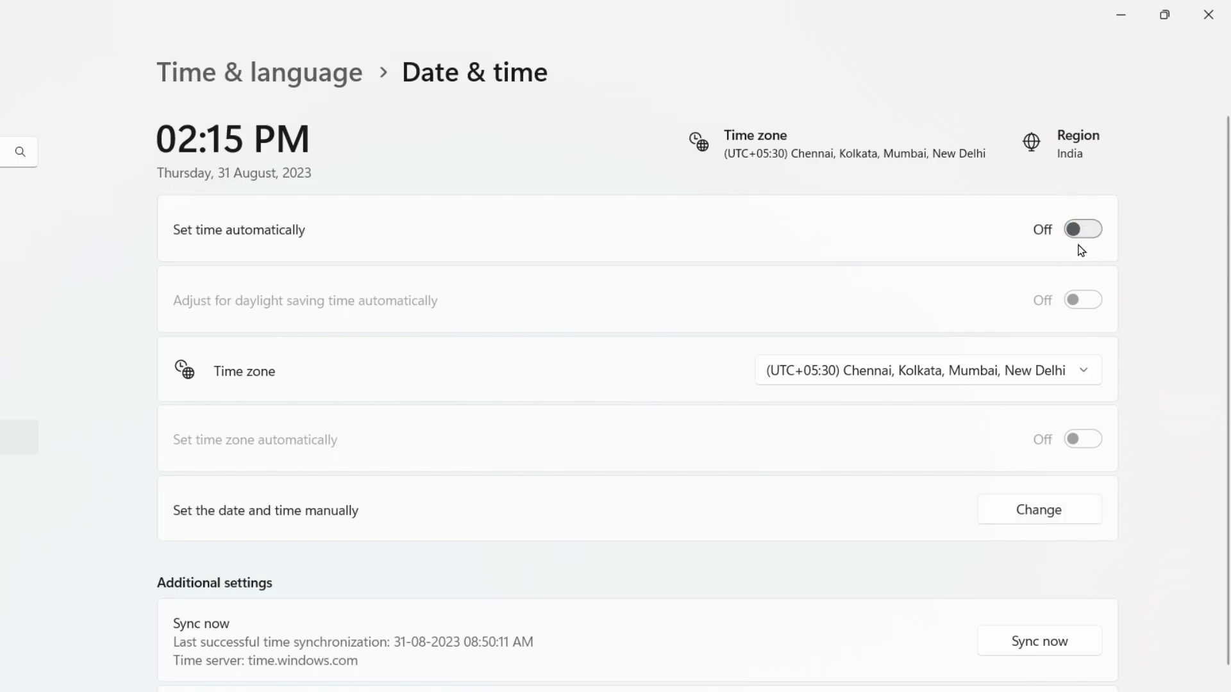
{"action": "left_click", "coordinate": [1056, 511]}
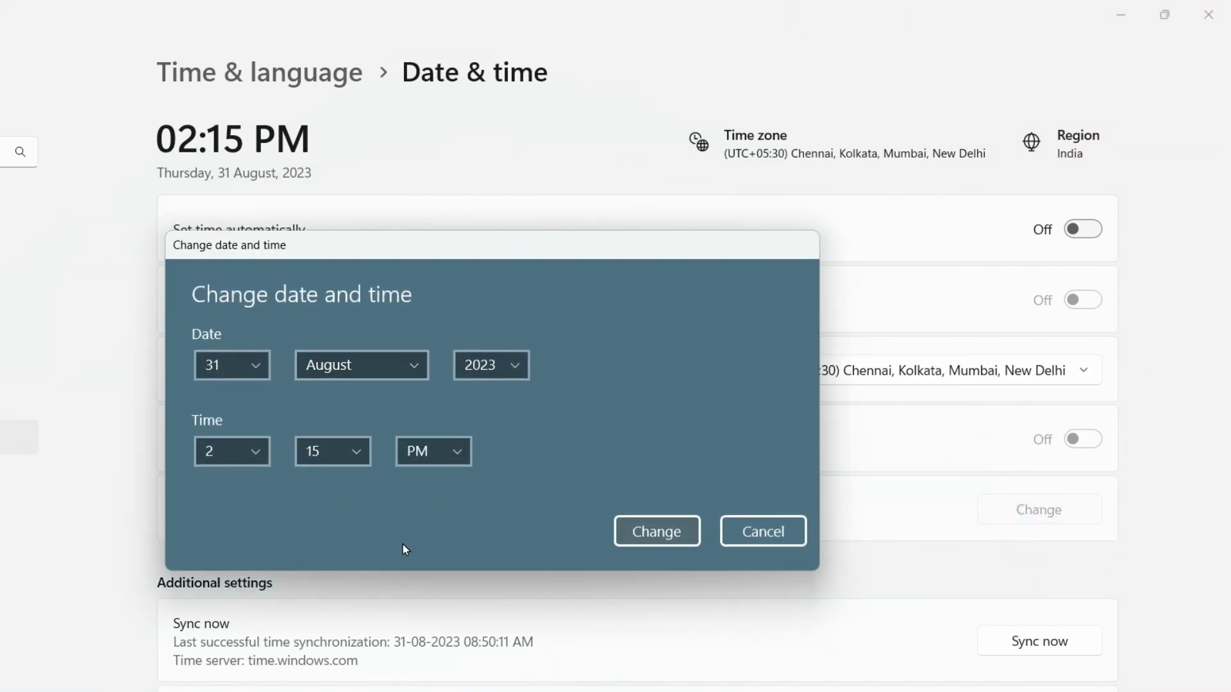
{"action": "left_click", "coordinate": [747, 539]}
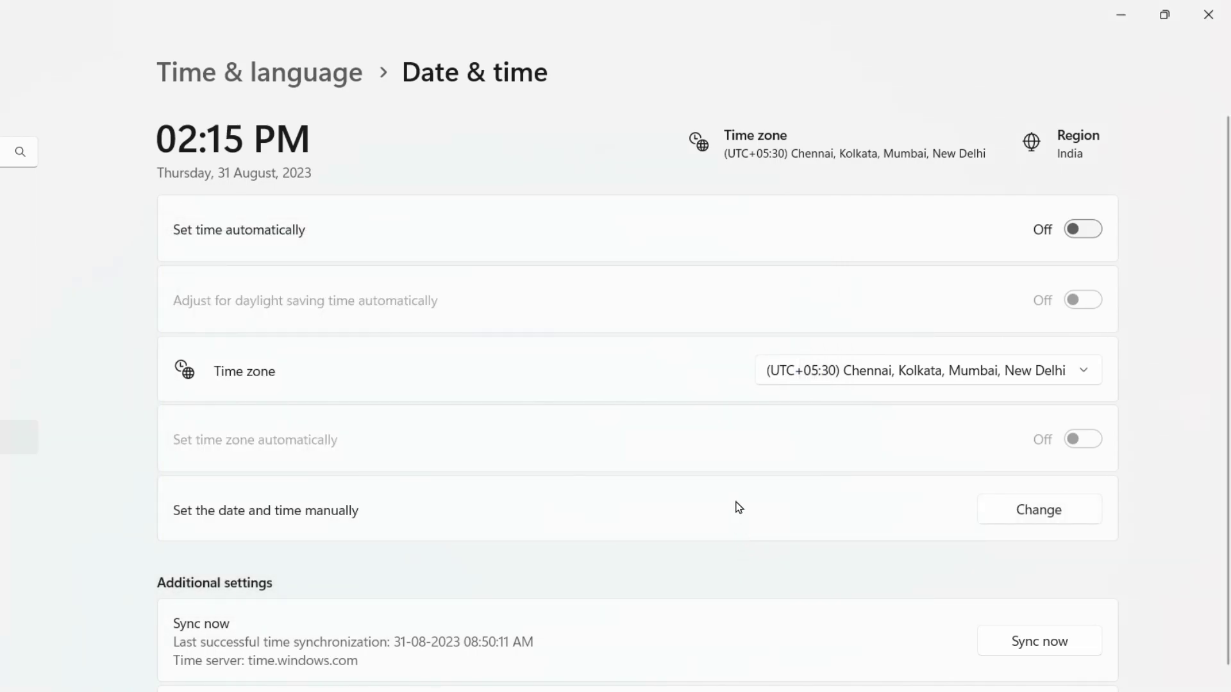
{"action": "left_click", "coordinate": [1087, 232]}
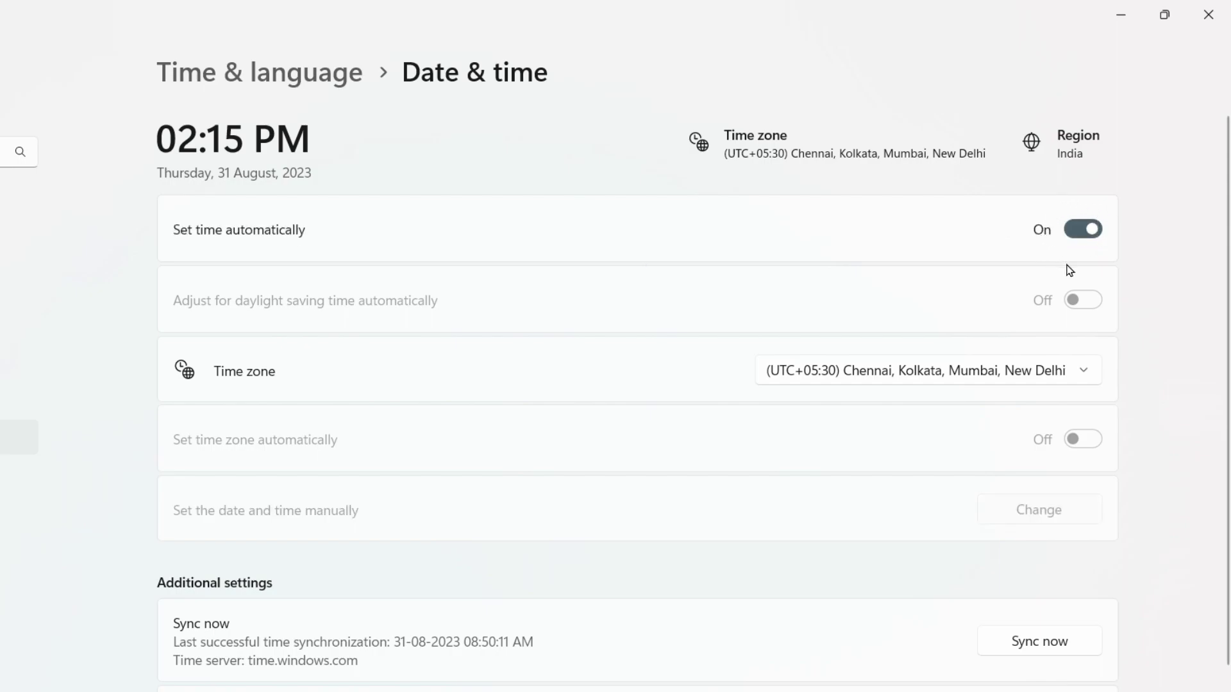
{"action": "left_click", "coordinate": [1027, 649]}
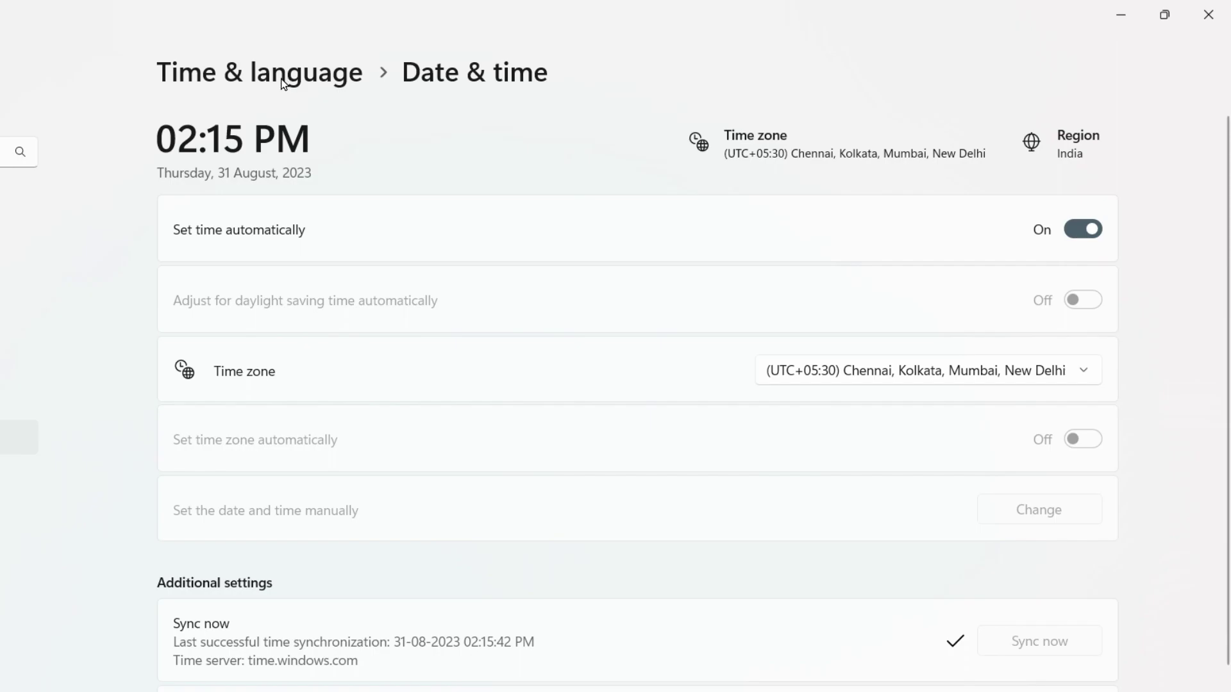
{"action": "left_click", "coordinate": [242, 78]}
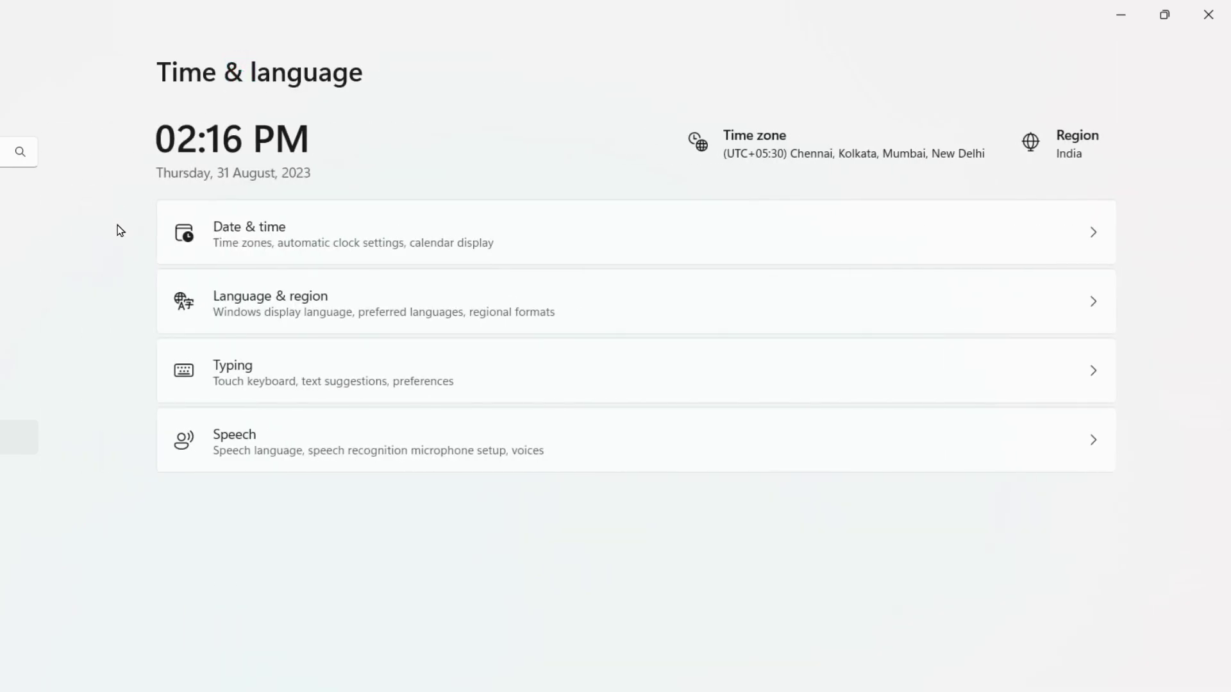
In Language & region, check the Country or region list and leave India selected
{"action": "left_click", "coordinate": [299, 317]}
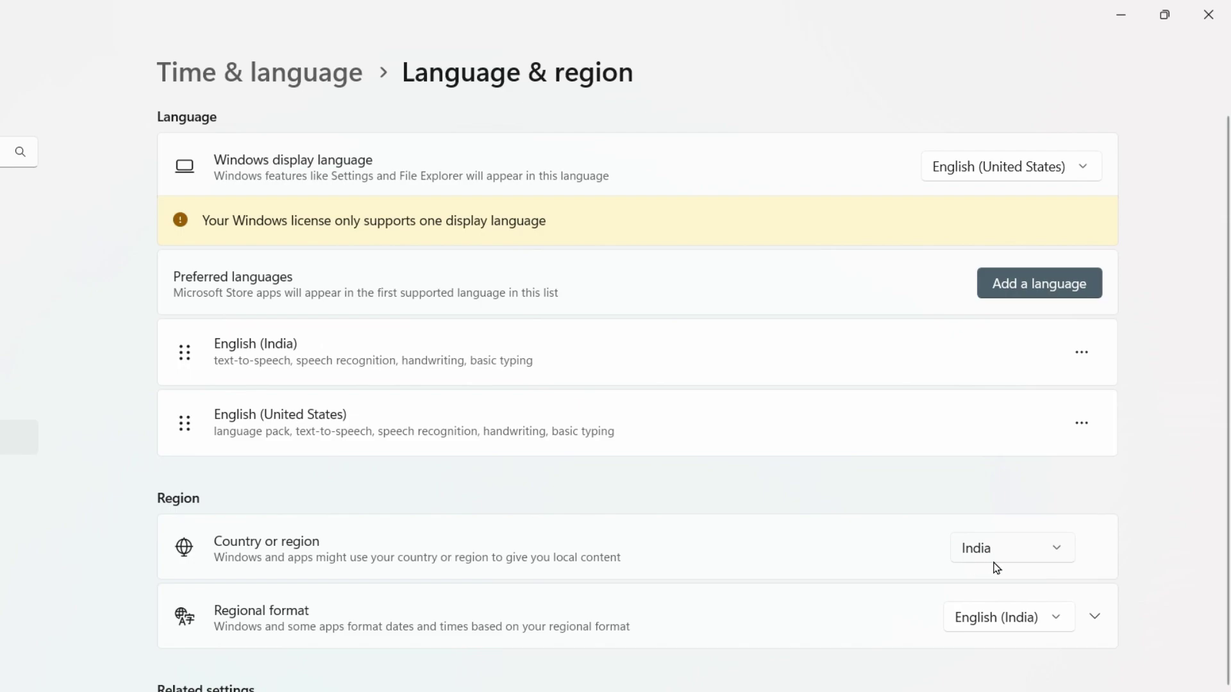
{"action": "left_click", "coordinate": [1038, 549]}
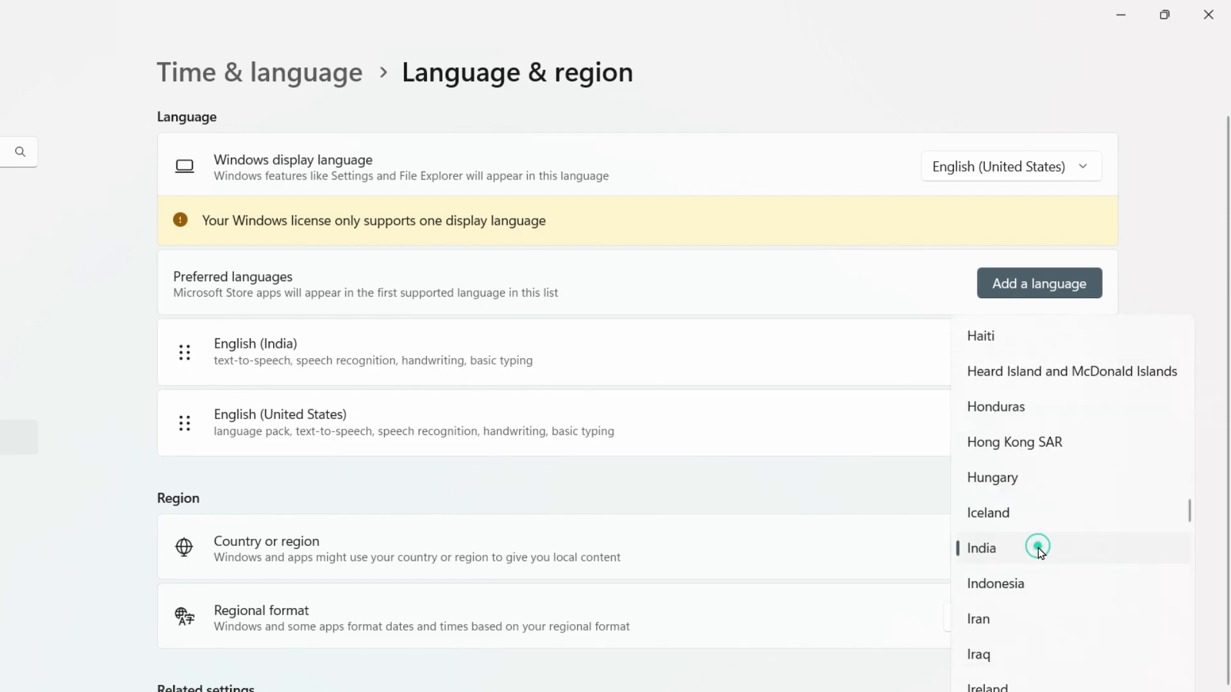
{"action": "scroll", "coordinate": [1041, 494], "scroll_direction": "down", "scroll_amount": 3}
{"action": "scroll", "coordinate": [1042, 490], "scroll_direction": "down", "scroll_amount": 2}
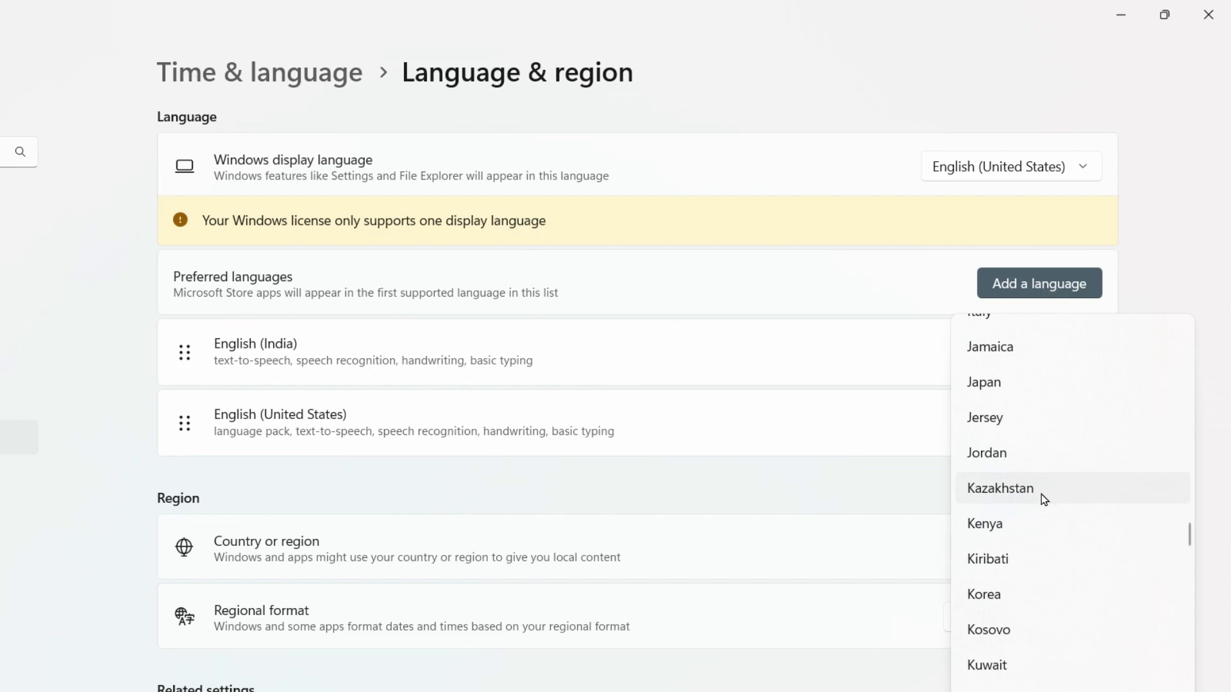
{"action": "key", "text": "Escape"}
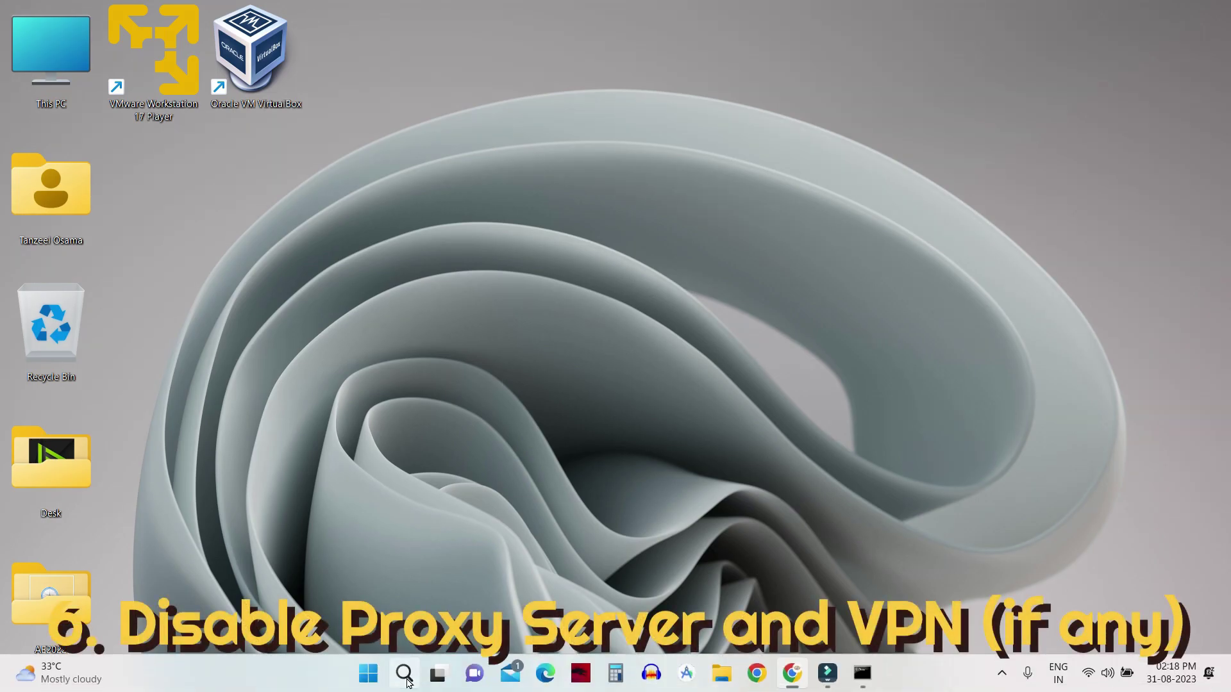
Launch Internet Options from a Start menu search
{"action": "left_click", "coordinate": [370, 673]}
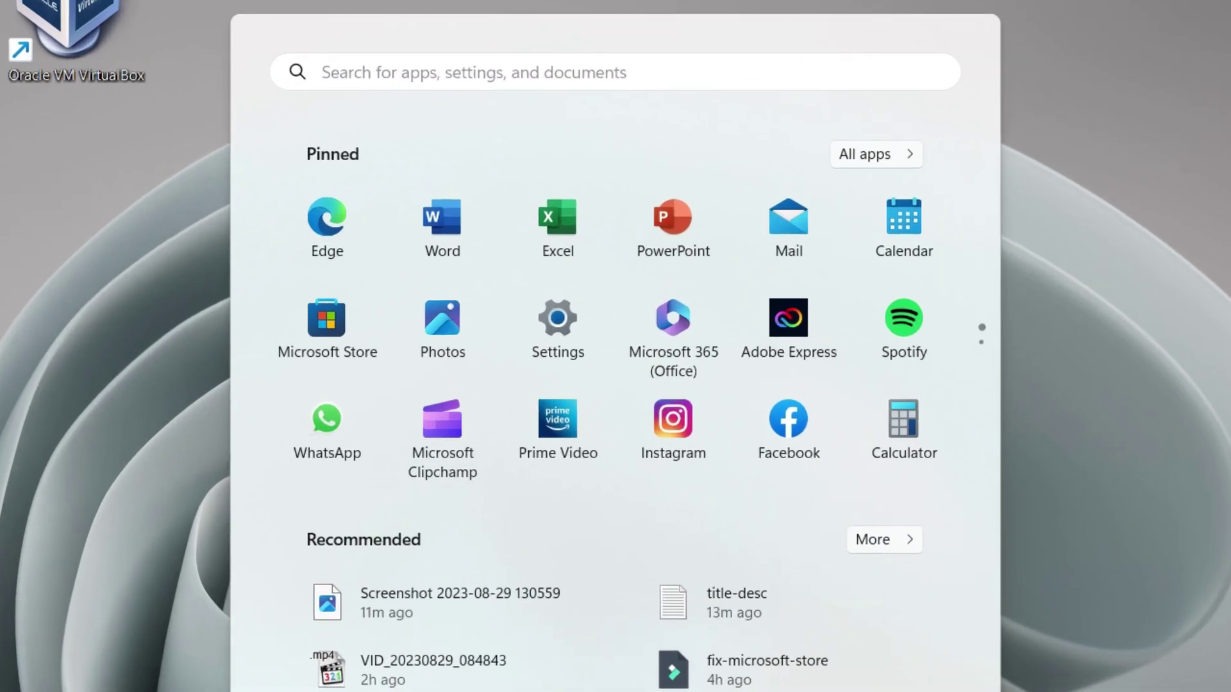
{"action": "type", "text": "int"}
{"action": "type", "text": "er"}
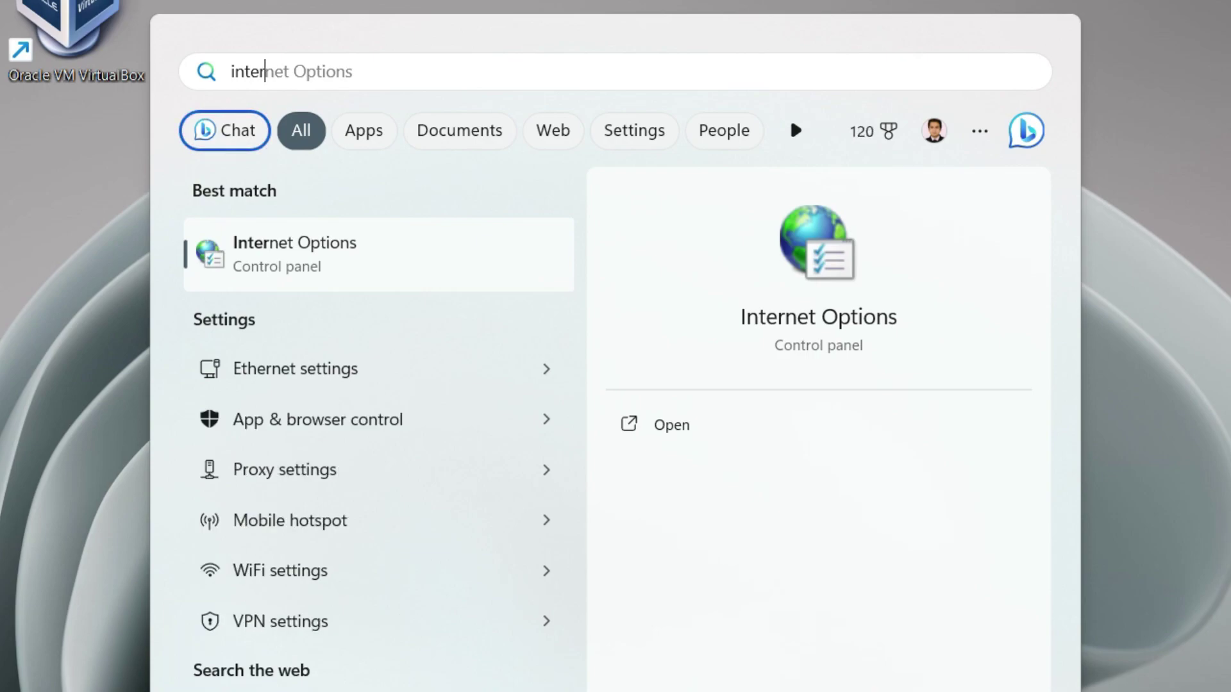
{"action": "left_click", "coordinate": [286, 265]}
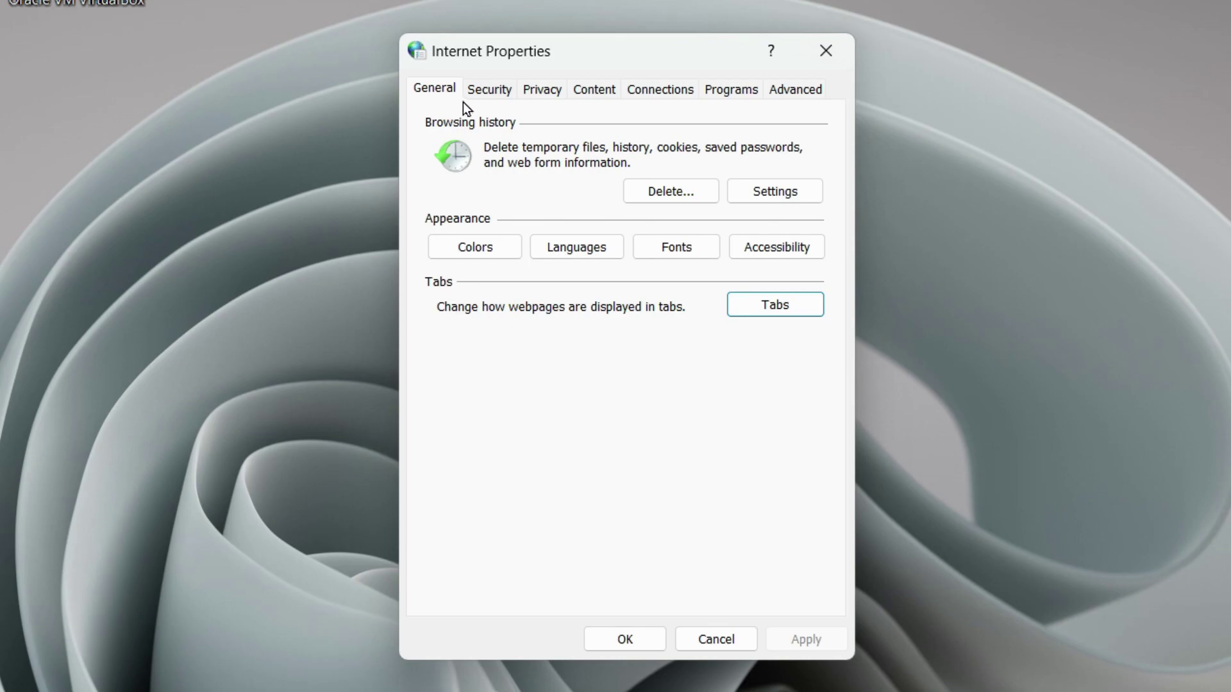
Confirm the LAN settings use automatic detection with no proxy, then close Internet Properties
{"action": "left_click", "coordinate": [670, 96]}
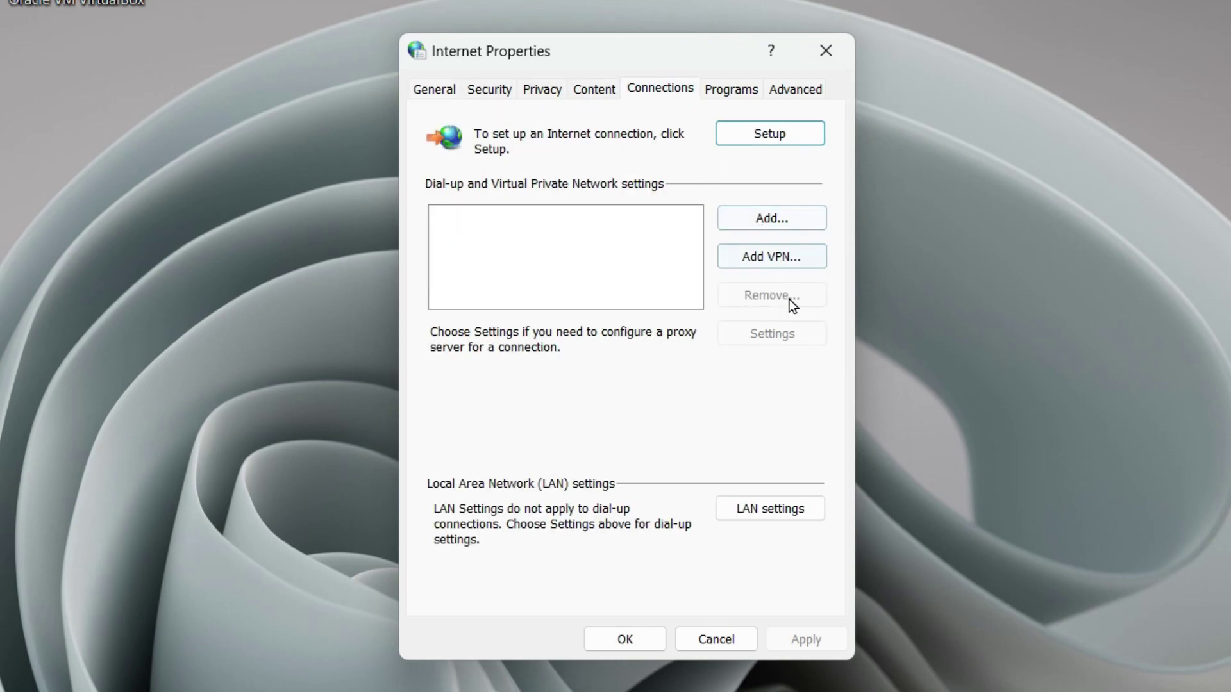
{"action": "left_click", "coordinate": [797, 519]}
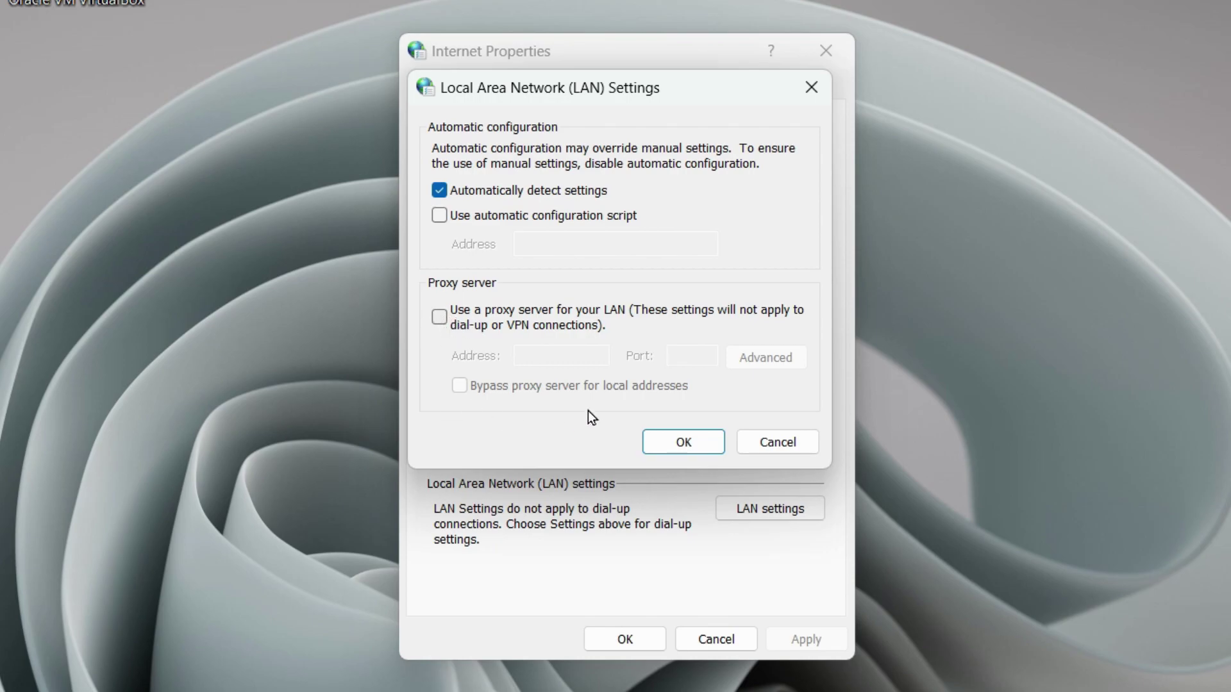
{"action": "left_click", "coordinate": [684, 441]}
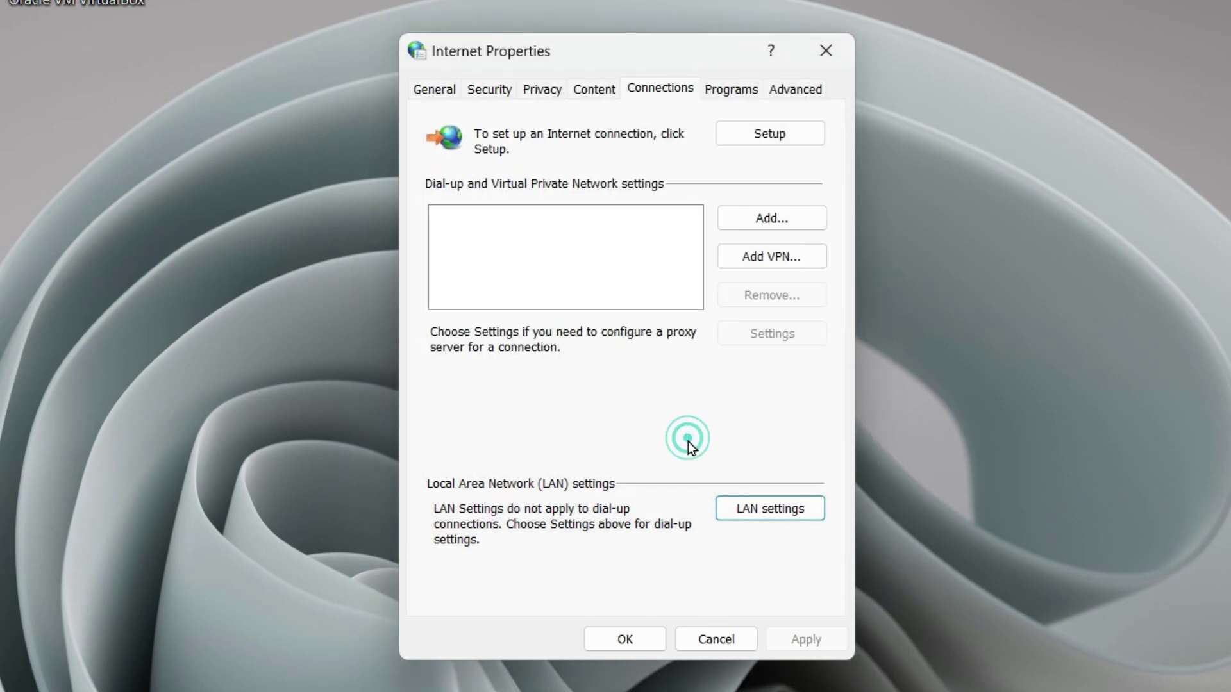
{"action": "left_click", "coordinate": [626, 639]}
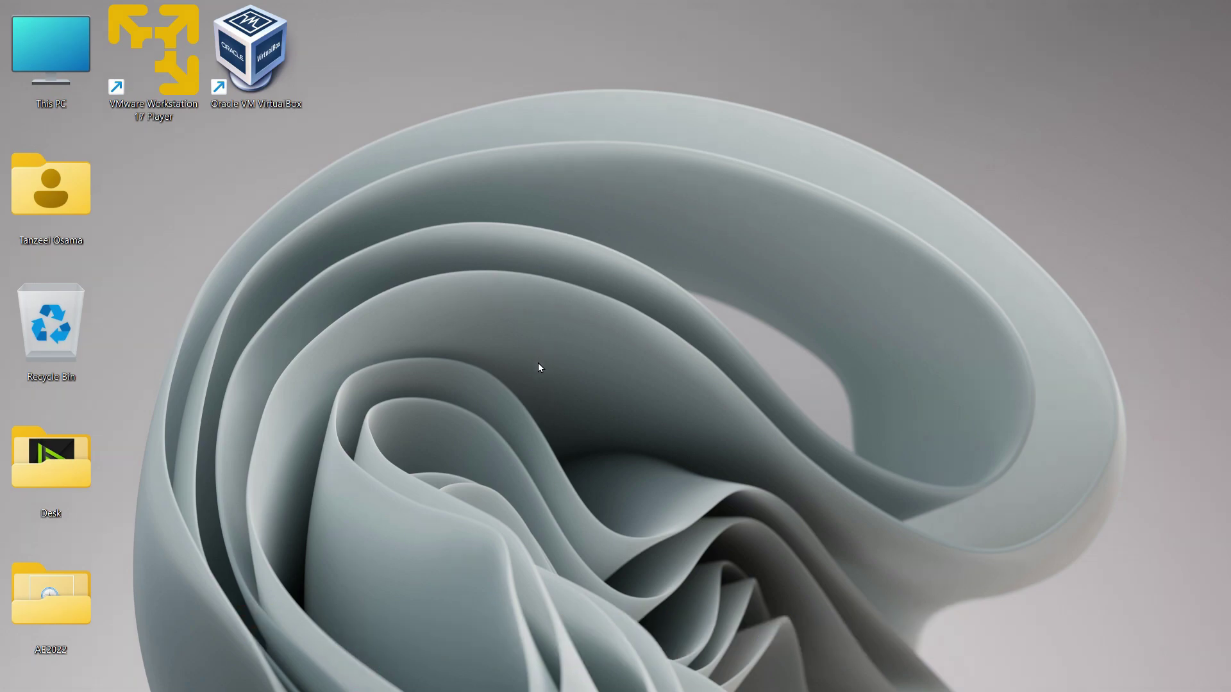
Bring back the earlier console window and close it
{"action": "mouse_move", "coordinate": [870, 684]}
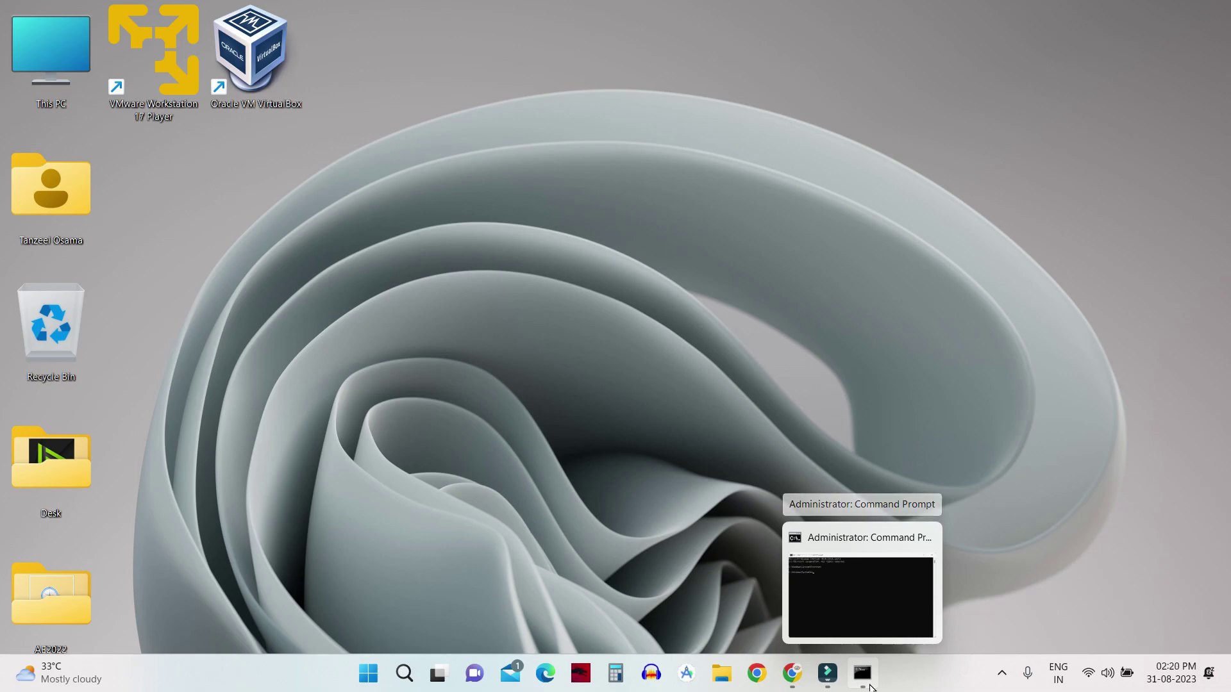
{"action": "left_click", "coordinate": [869, 687]}
{"action": "left_click_drag", "start_coordinate": [461, 37], "coordinate": [674, 157]}
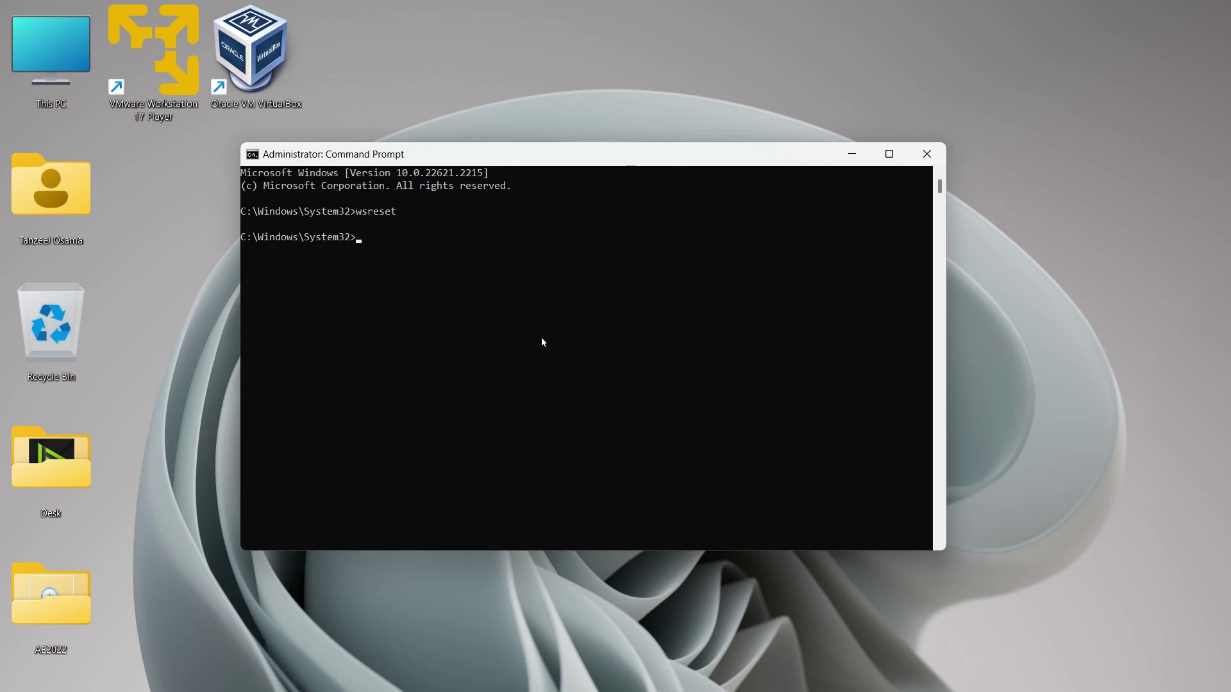
{"action": "left_click", "coordinate": [927, 154]}
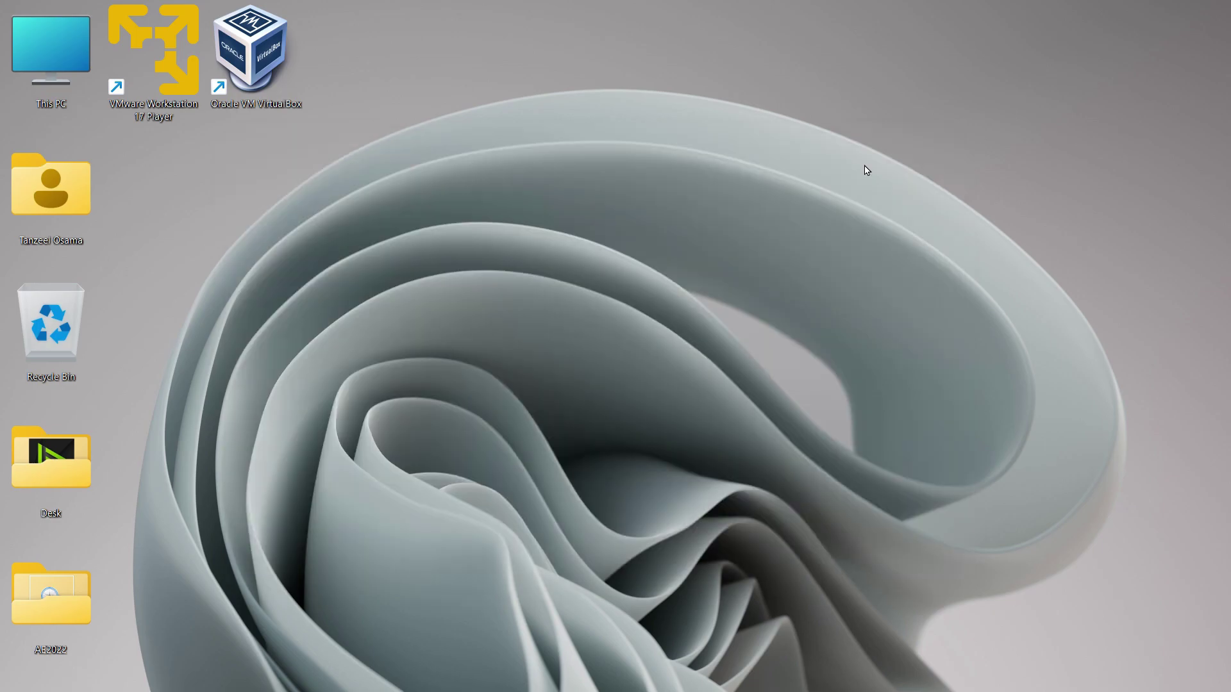
Start Command Prompt as administrator from a 'cmd' search and approve the elevation prompt
{"action": "left_click", "coordinate": [380, 680]}
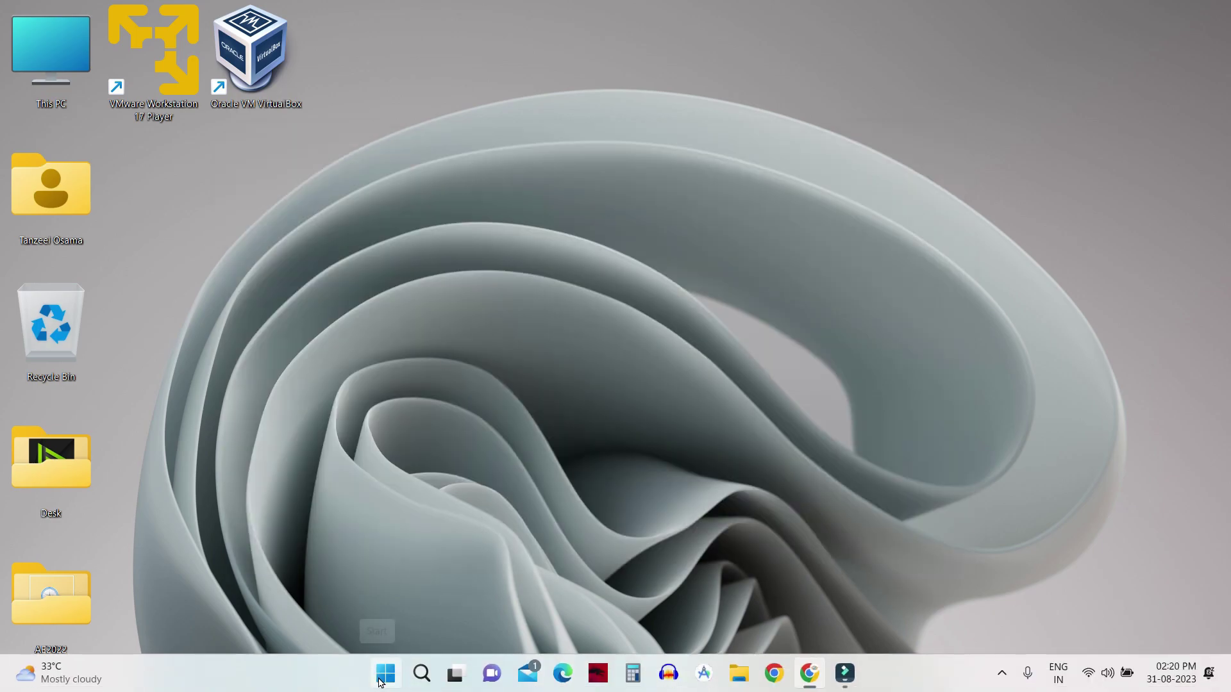
{"action": "type", "text": "c"}
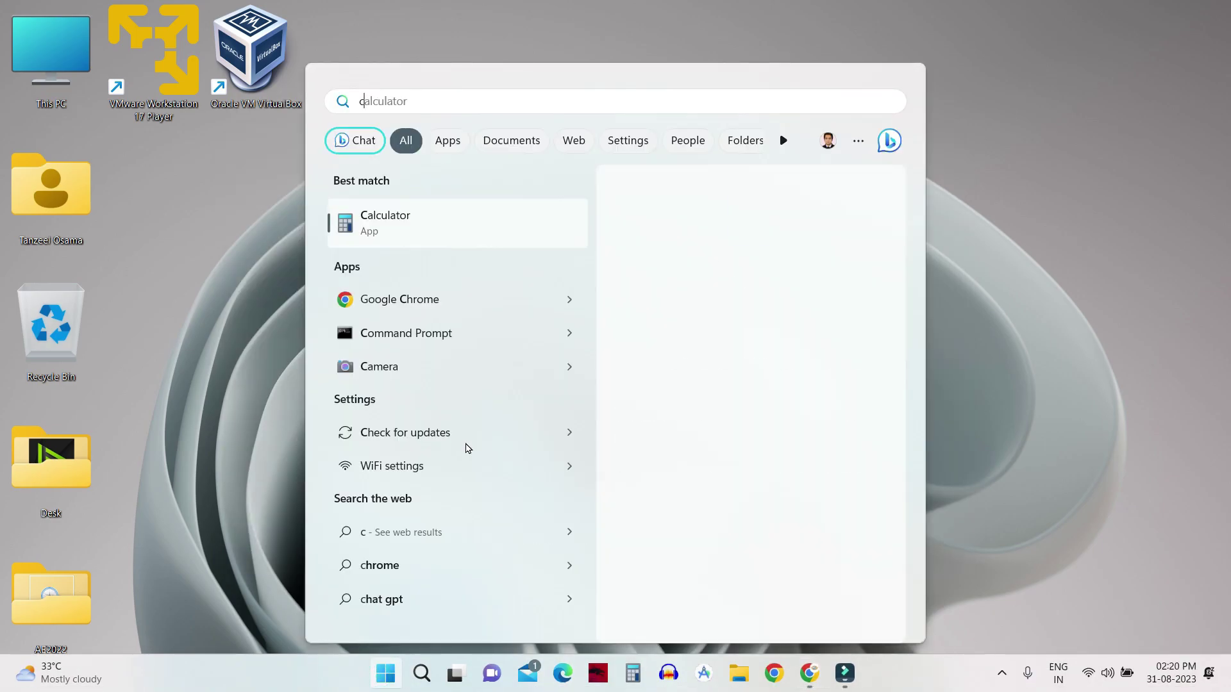
{"action": "type", "text": "md"}
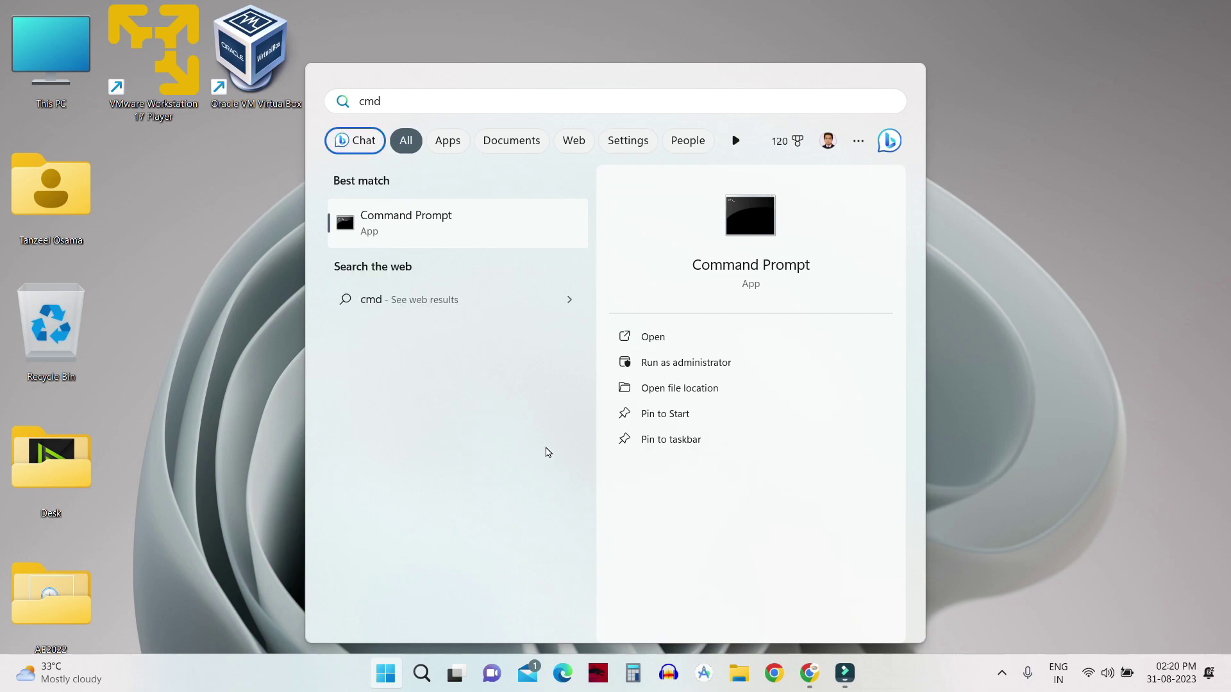
{"action": "right_click", "coordinate": [416, 218]}
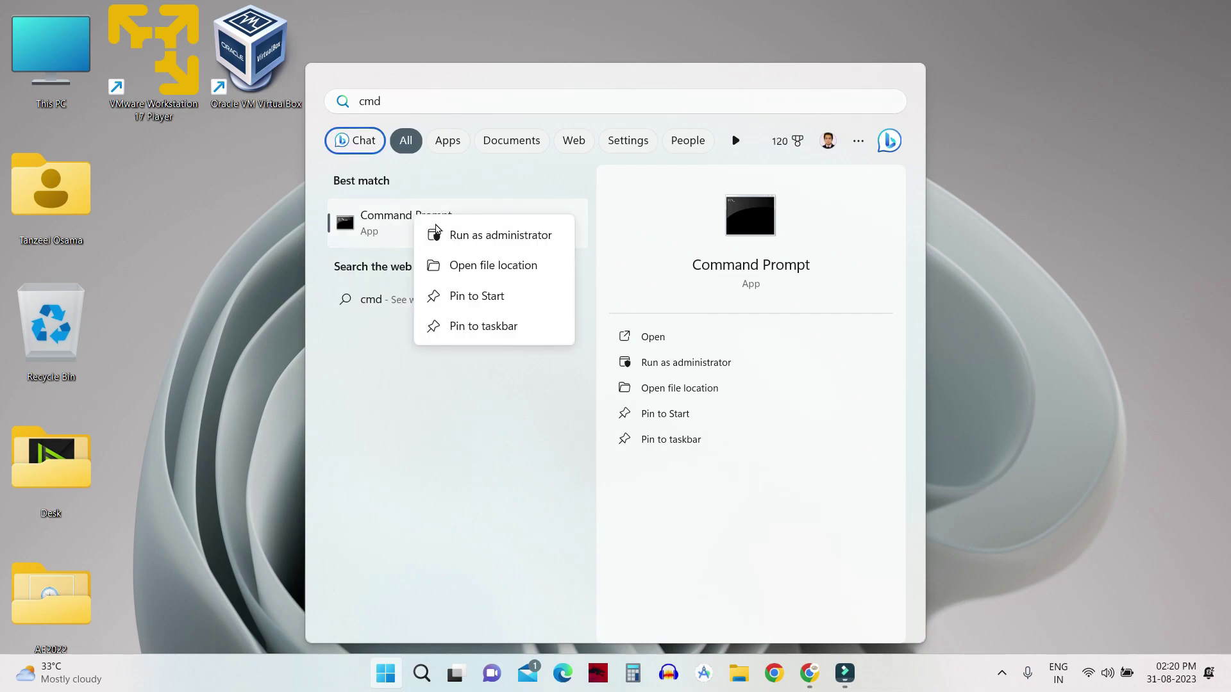
{"action": "left_click", "coordinate": [491, 239]}
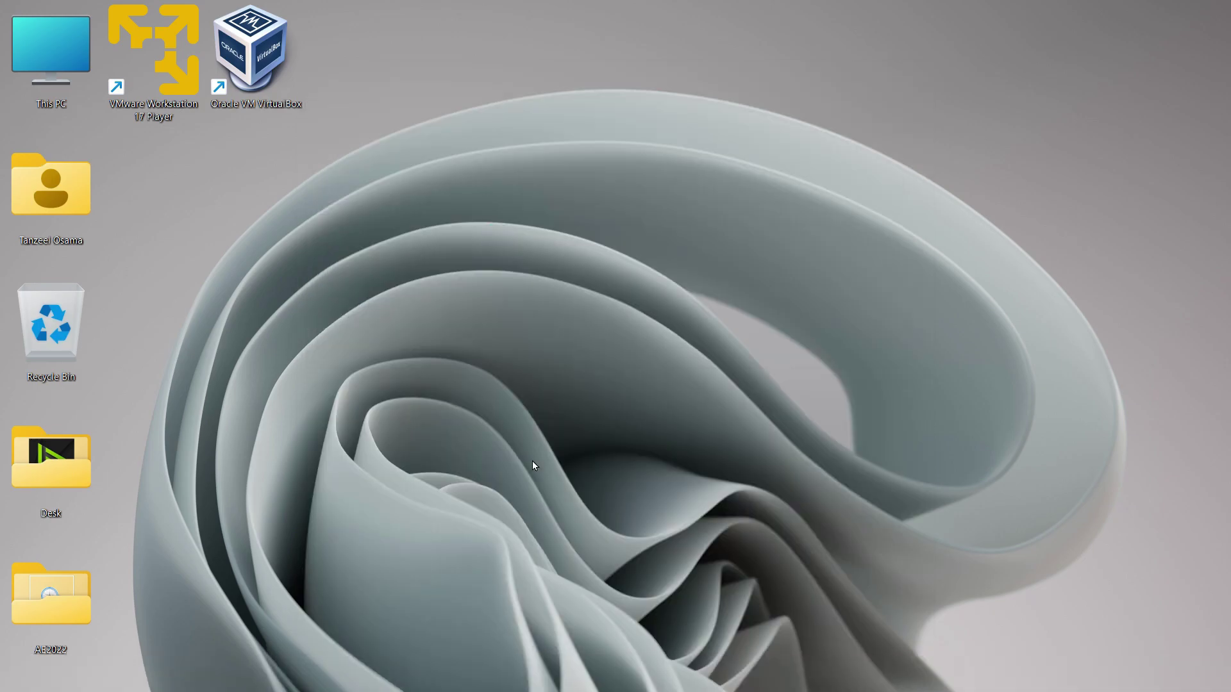
{"action": "left_click", "coordinate": [532, 460]}
{"action": "left_click_drag", "start_coordinate": [404, 39], "coordinate": [659, 141]}
{"action": "left_click", "coordinate": [603, 258]}
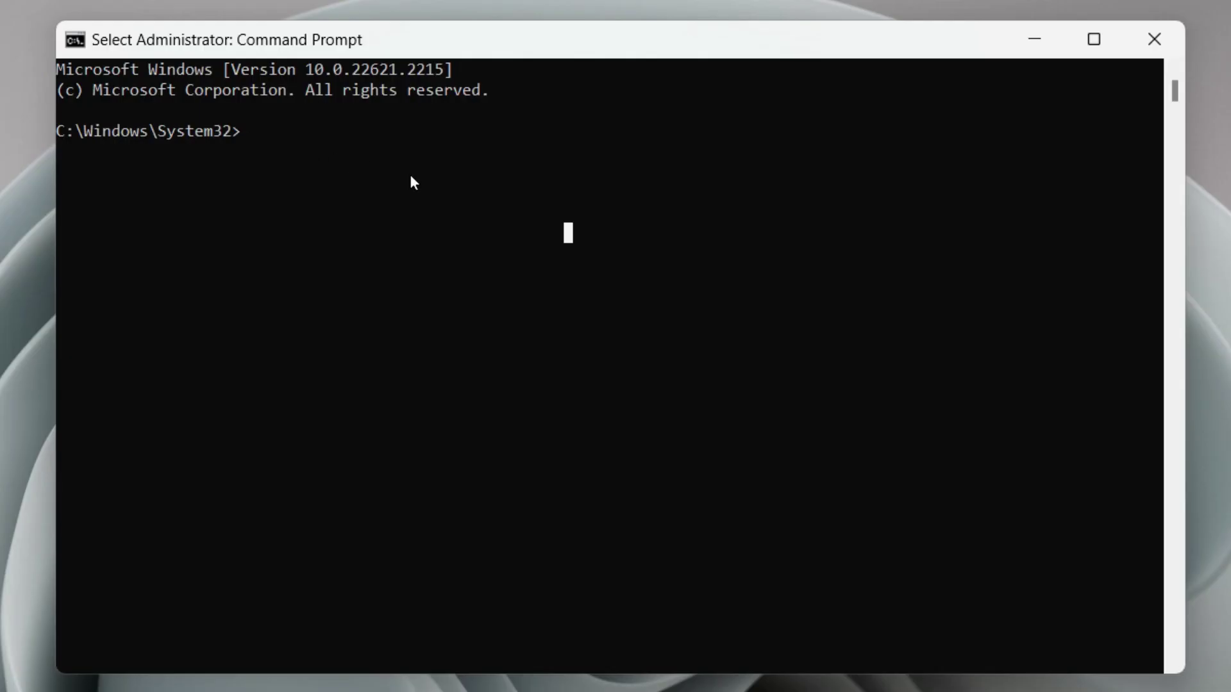
Run DISM.exe /Online /Cleanup-image /Restorehealth, which ends with error 0x800f081f
{"action": "key", "text": "Escape"}
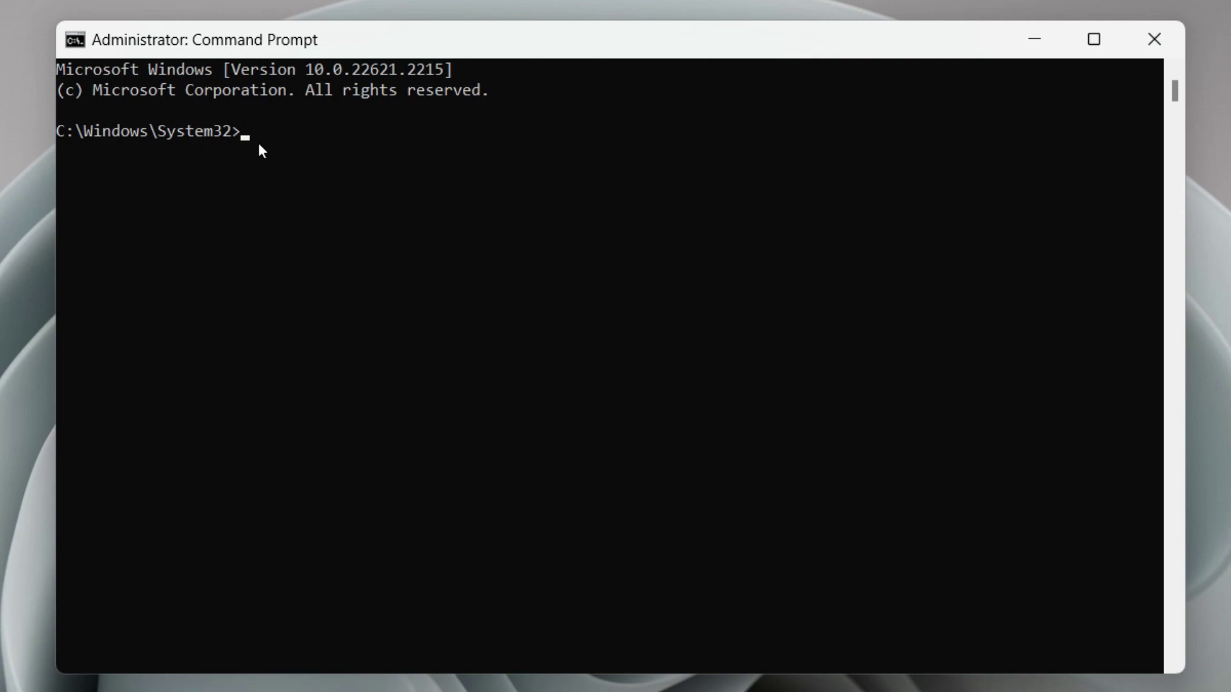
{"action": "type", "text": "DISM.e"}
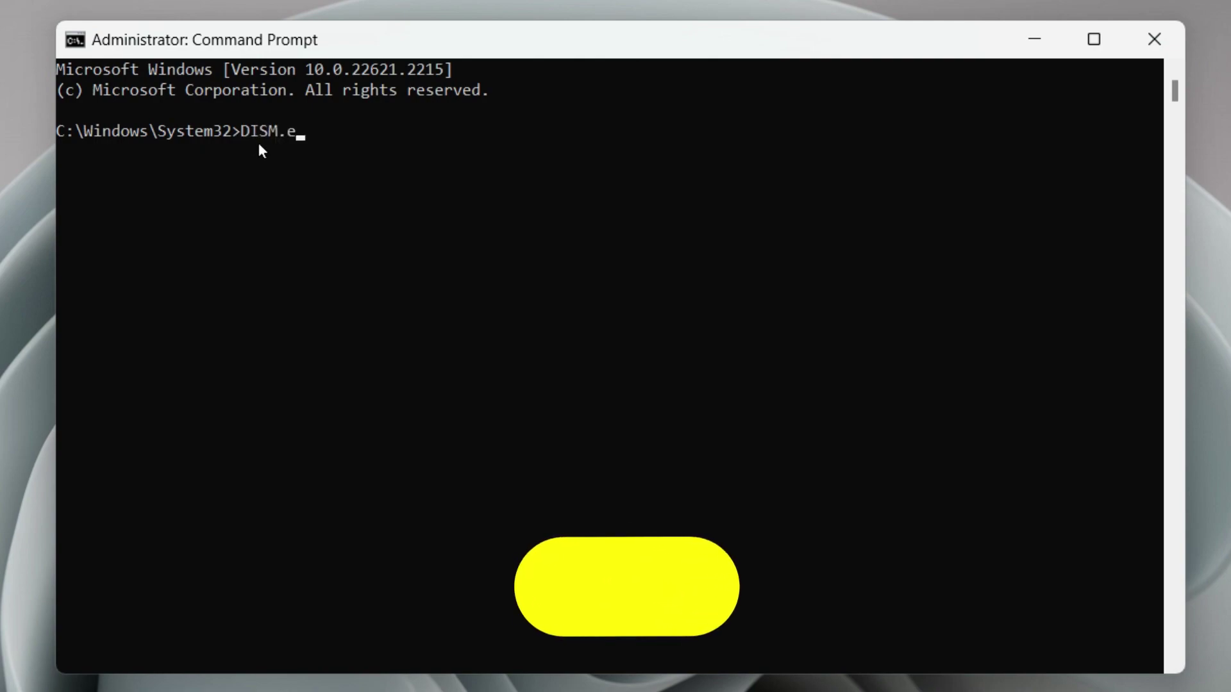
{"action": "type", "text": "xe "}
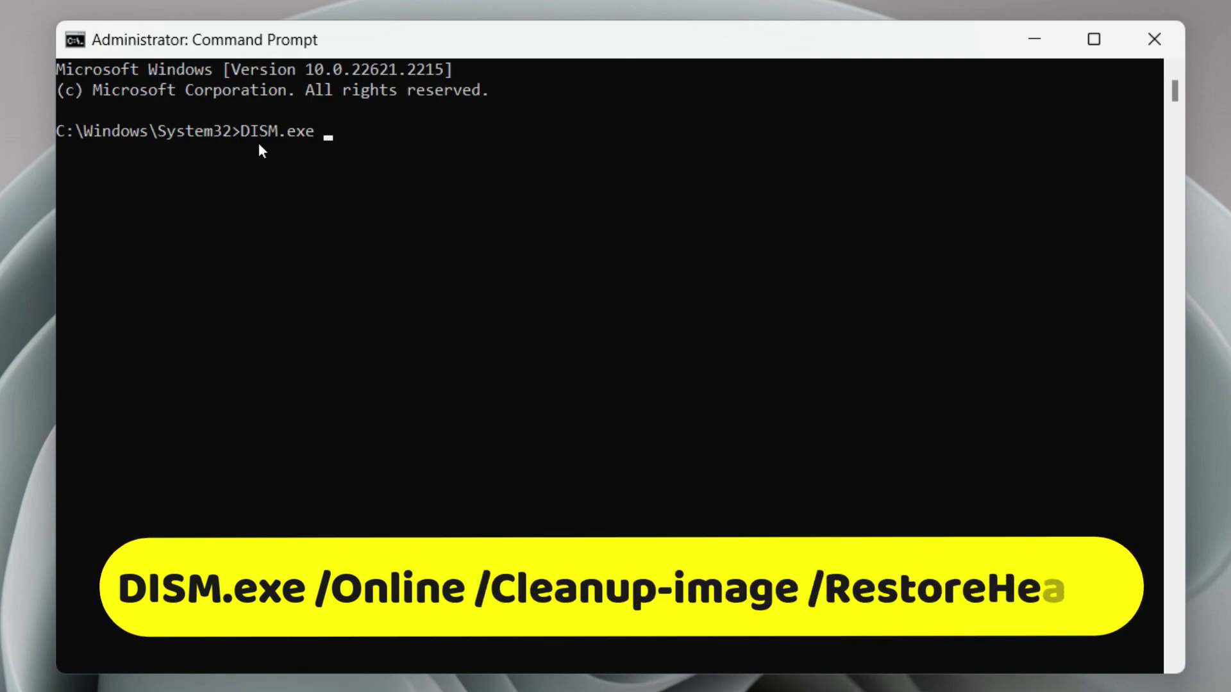
{"action": "type", "text": "/Onl"}
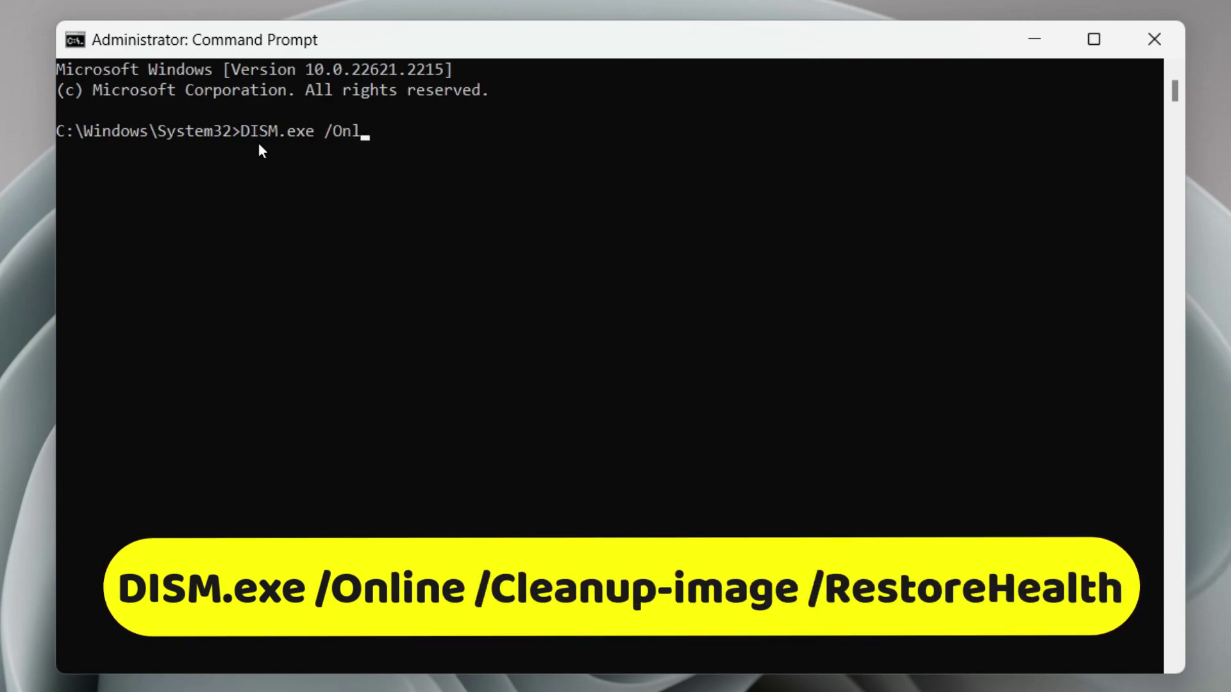
{"action": "type", "text": "ine "}
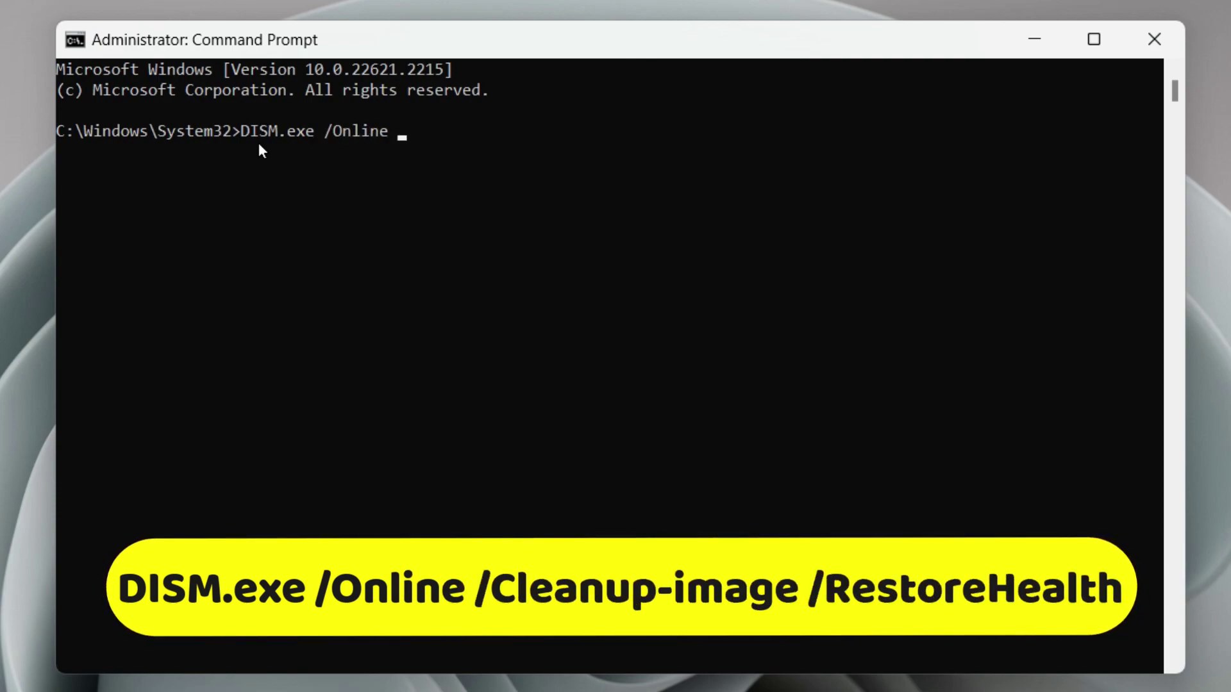
{"action": "type", "text": "/Cleanup-"}
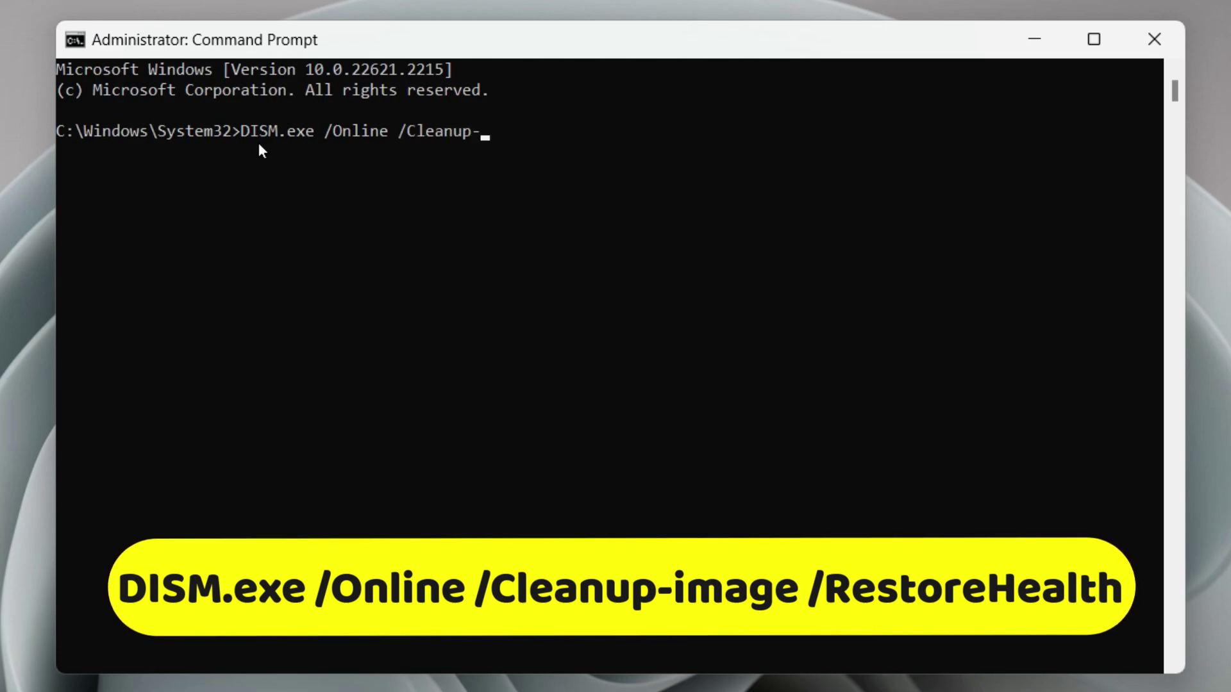
{"action": "type", "text": "image /Restorehealth"}
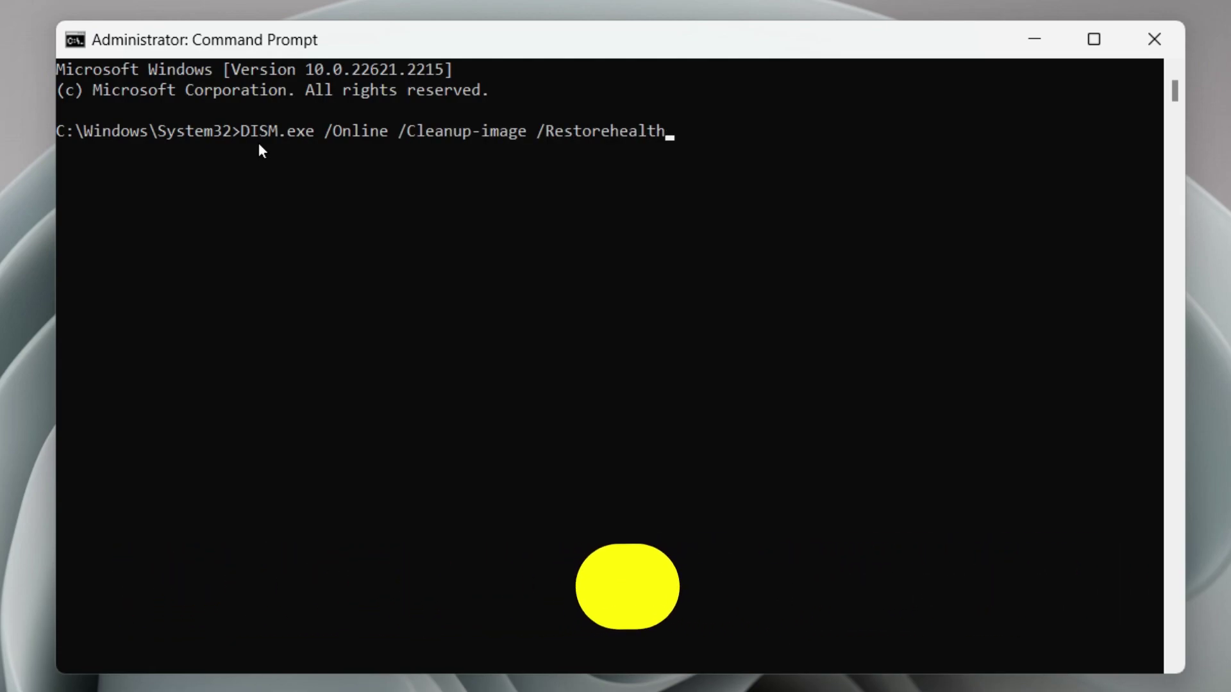
{"action": "key", "text": "Return"}
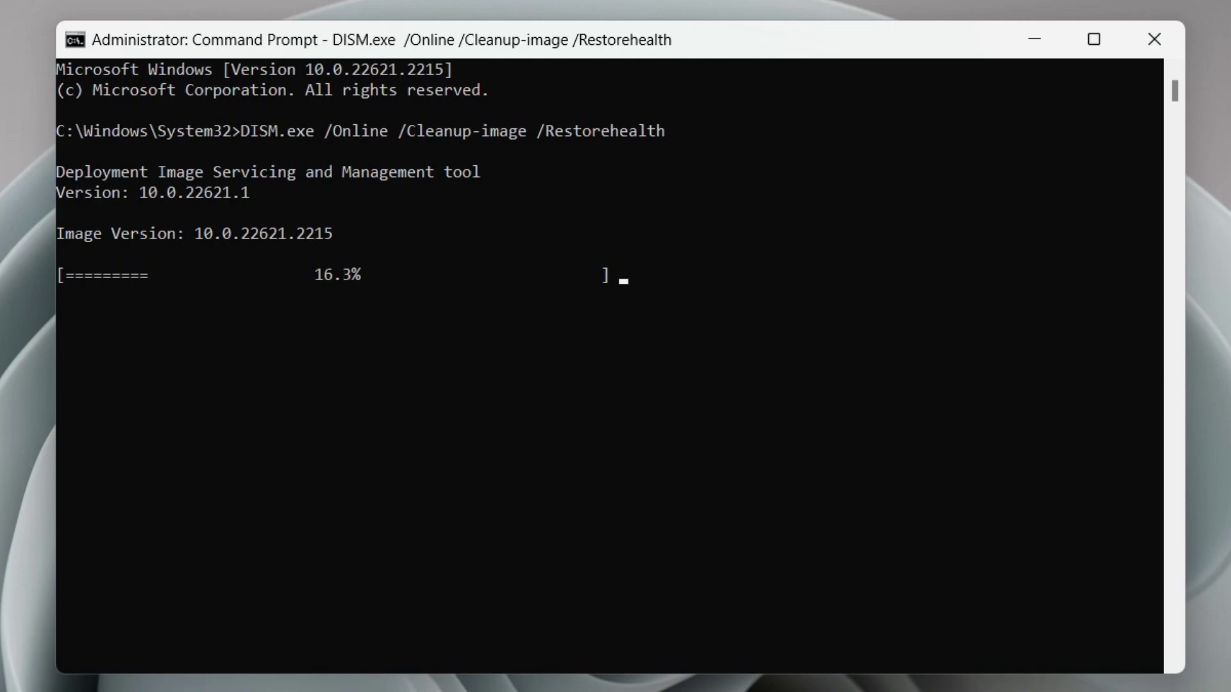
{"action": "left_click", "coordinate": [539, 484]}
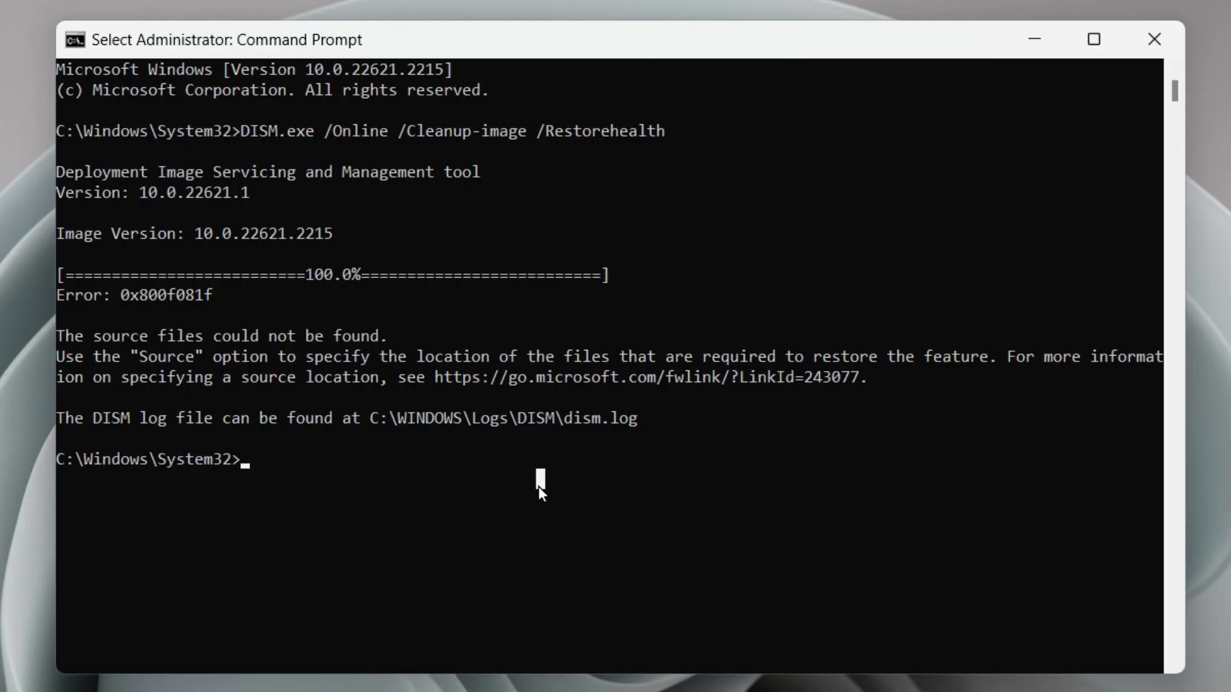
Run sfc /scannow, which reports no integrity violations, then close the console
{"action": "type", "text": "sfc"}
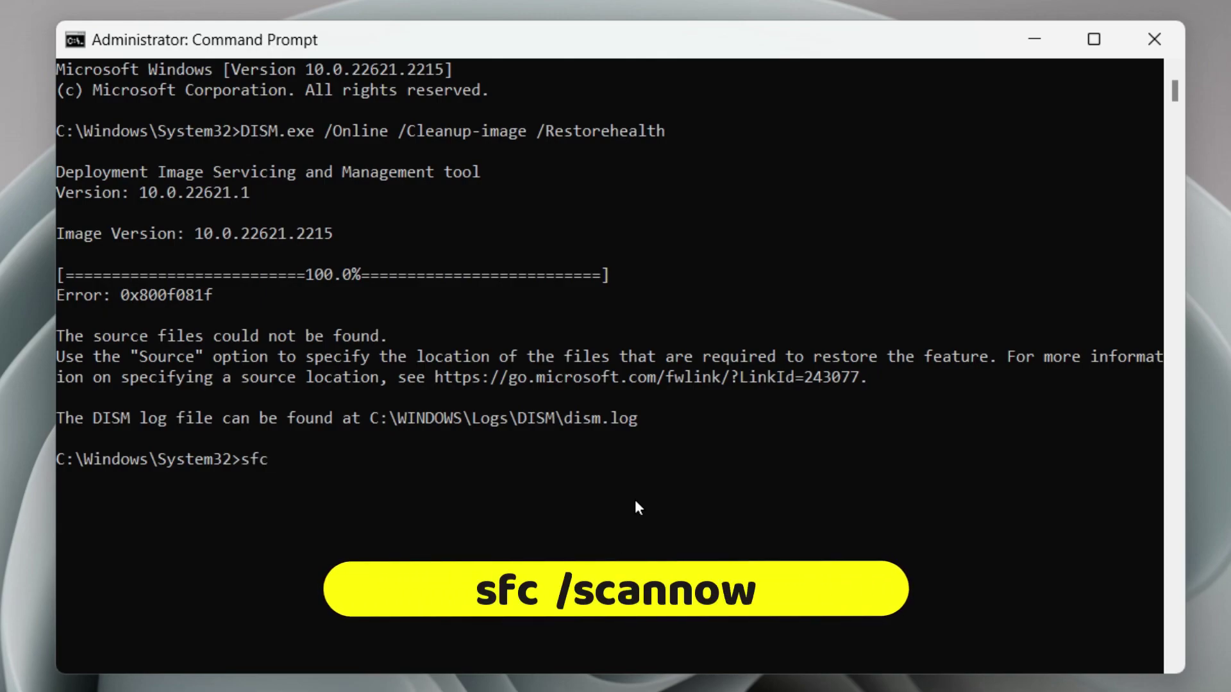
{"action": "type", "text": " /scan"}
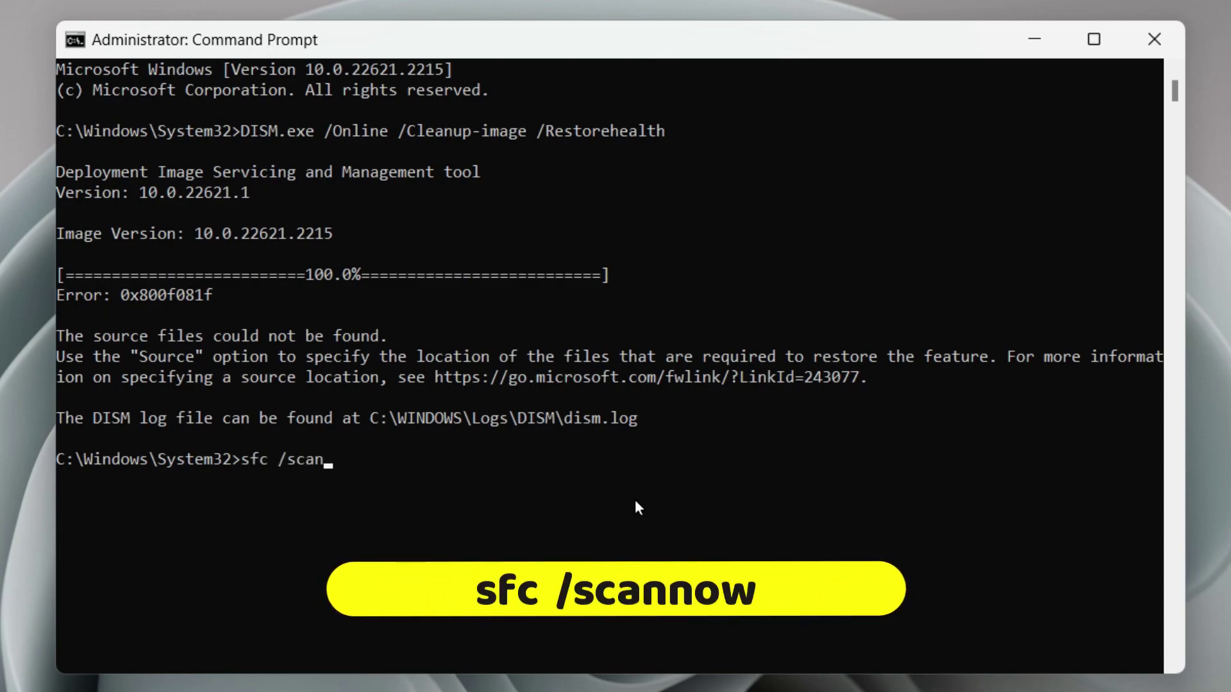
{"action": "type", "text": "now"}
{"action": "key", "text": "Return"}
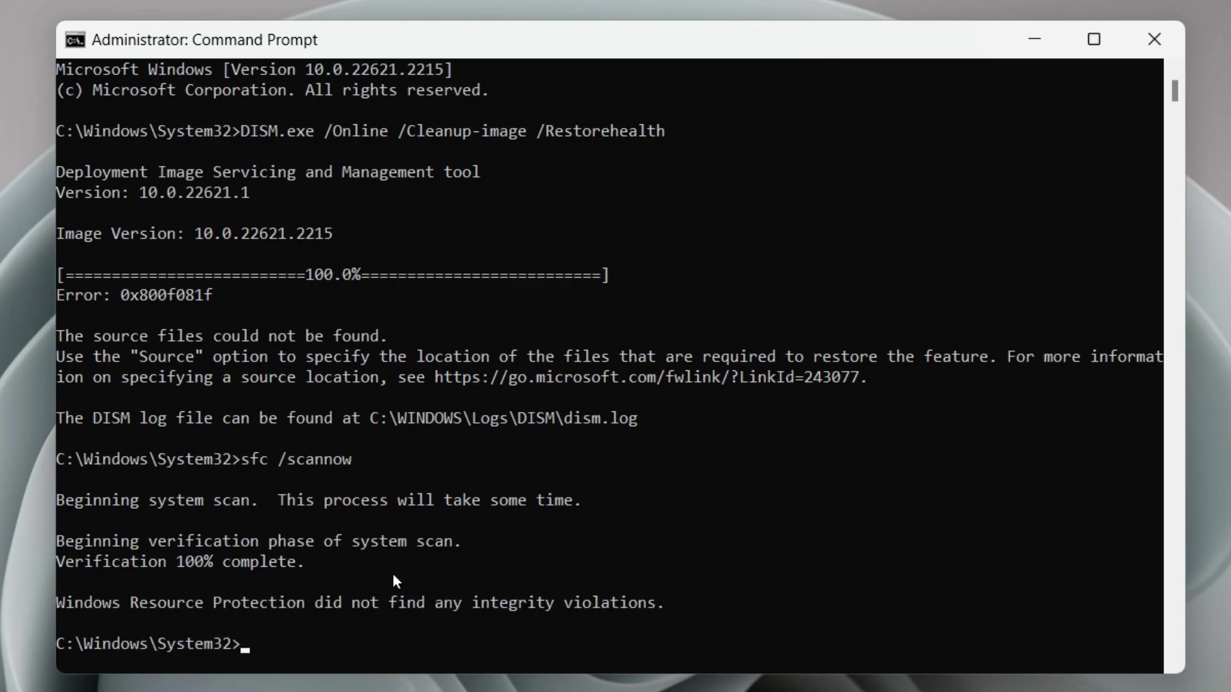
{"action": "left_click", "coordinate": [301, 603]}
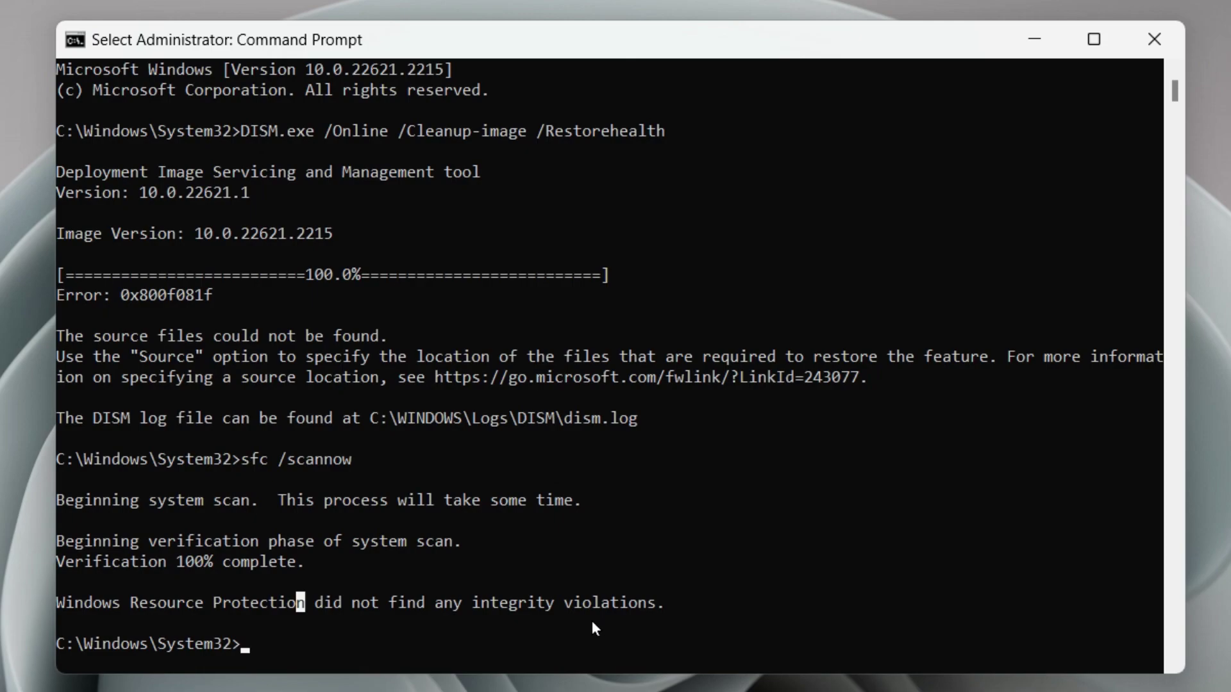
{"action": "left_click", "coordinate": [1150, 40]}
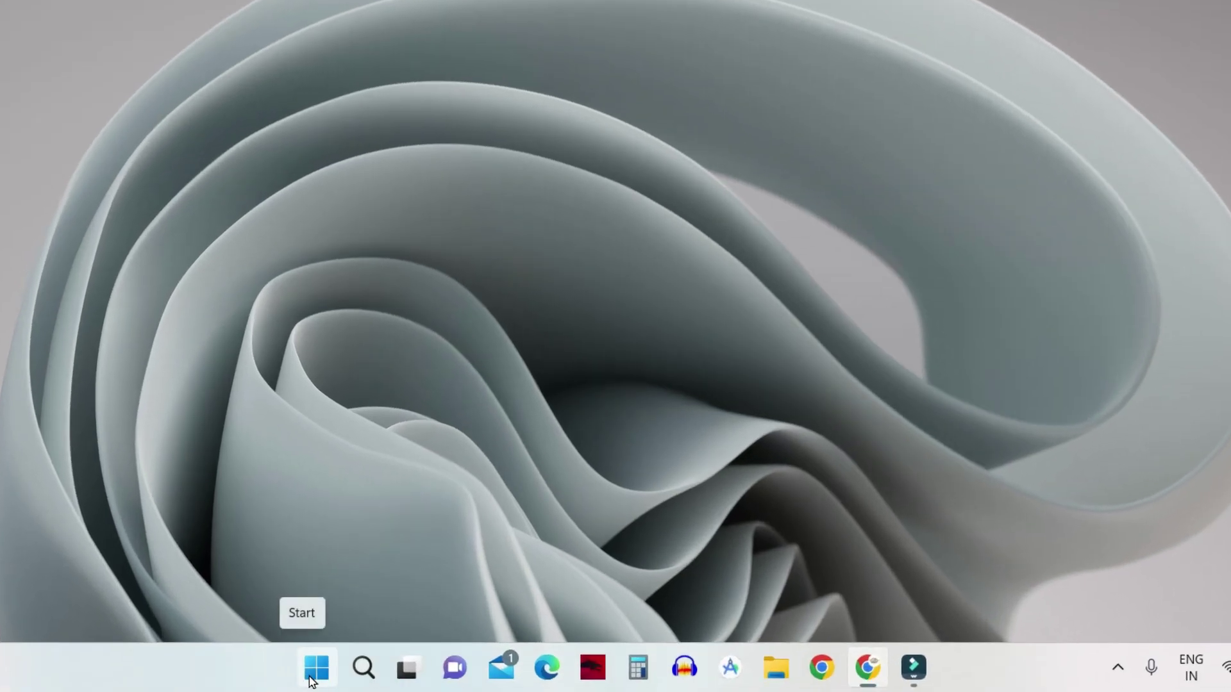
Open an administrator Command Prompt from a 'cmd' search and approve the elevation prompt
{"action": "left_click", "coordinate": [314, 674]}
{"action": "type", "text": "cmd"}
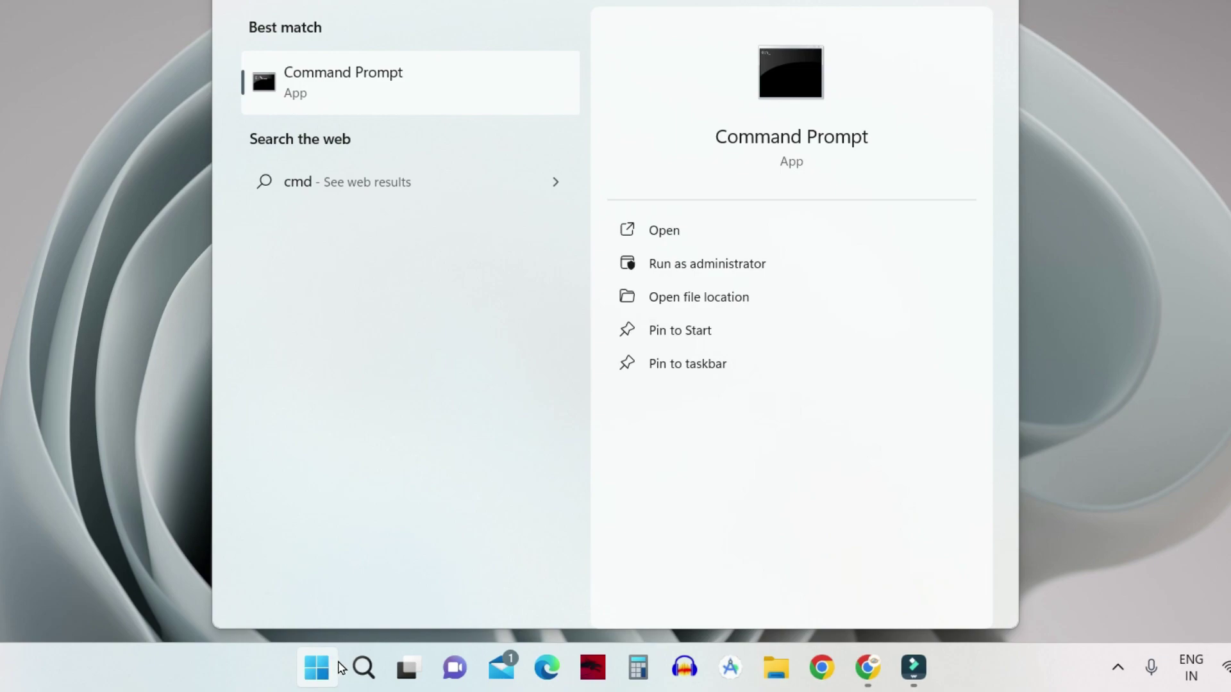
{"action": "right_click", "coordinate": [392, 95]}
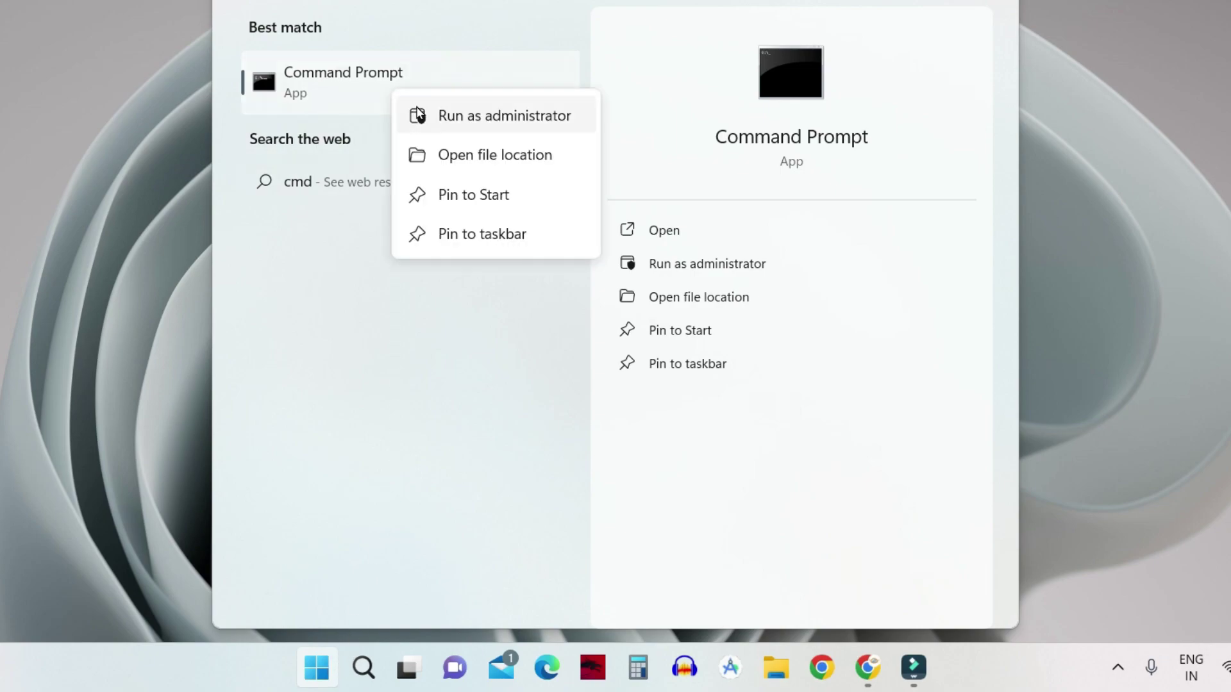
{"action": "left_click", "coordinate": [521, 125]}
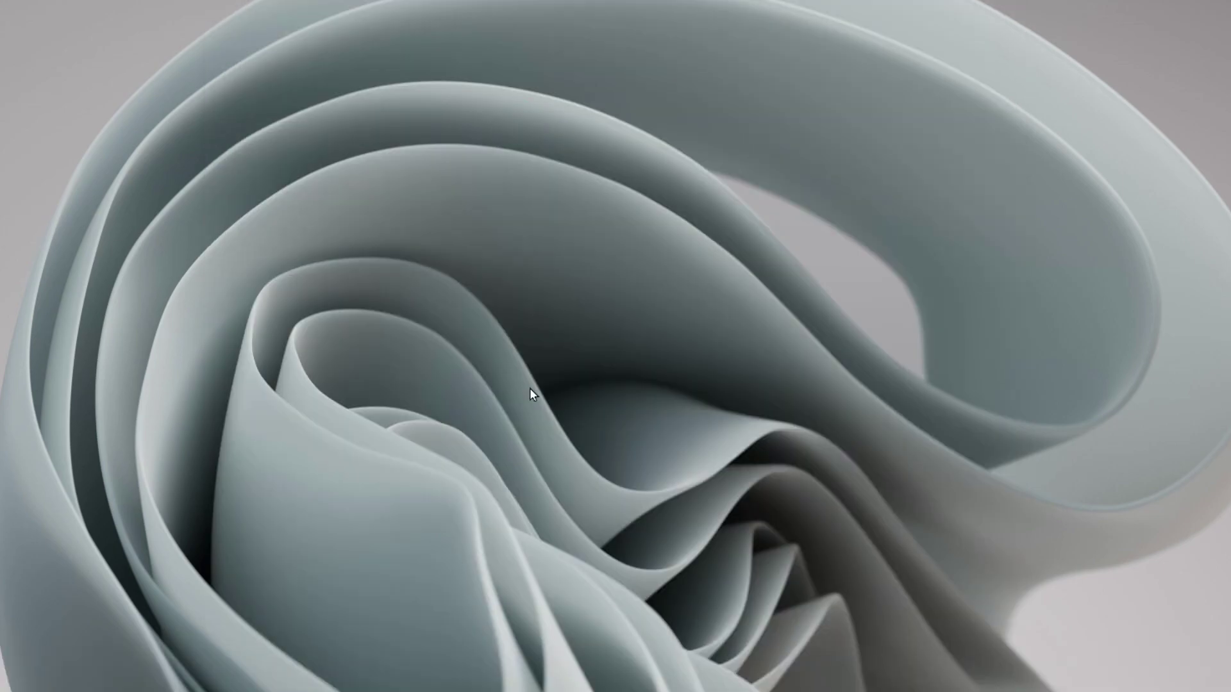
{"action": "left_click", "coordinate": [530, 387]}
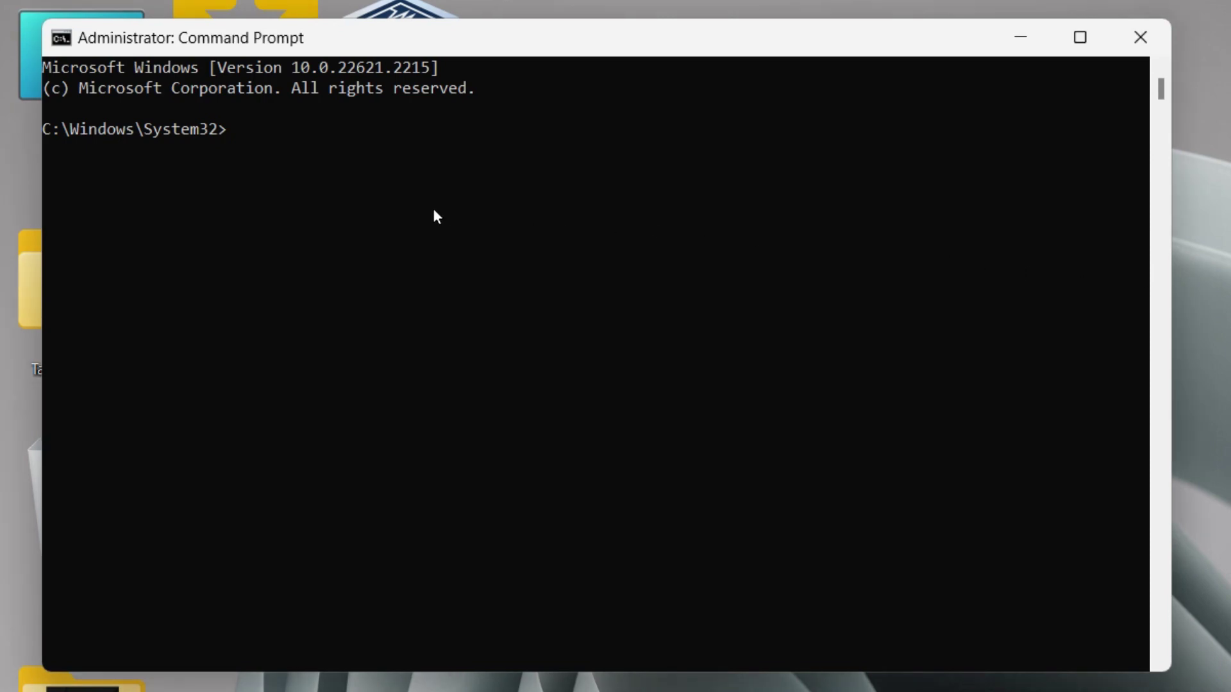
Run 'net stop wuauserv' to stop Windows Update, then 'net stop bits', which isn't running
{"action": "type", "text": "net stop wuauserv"}
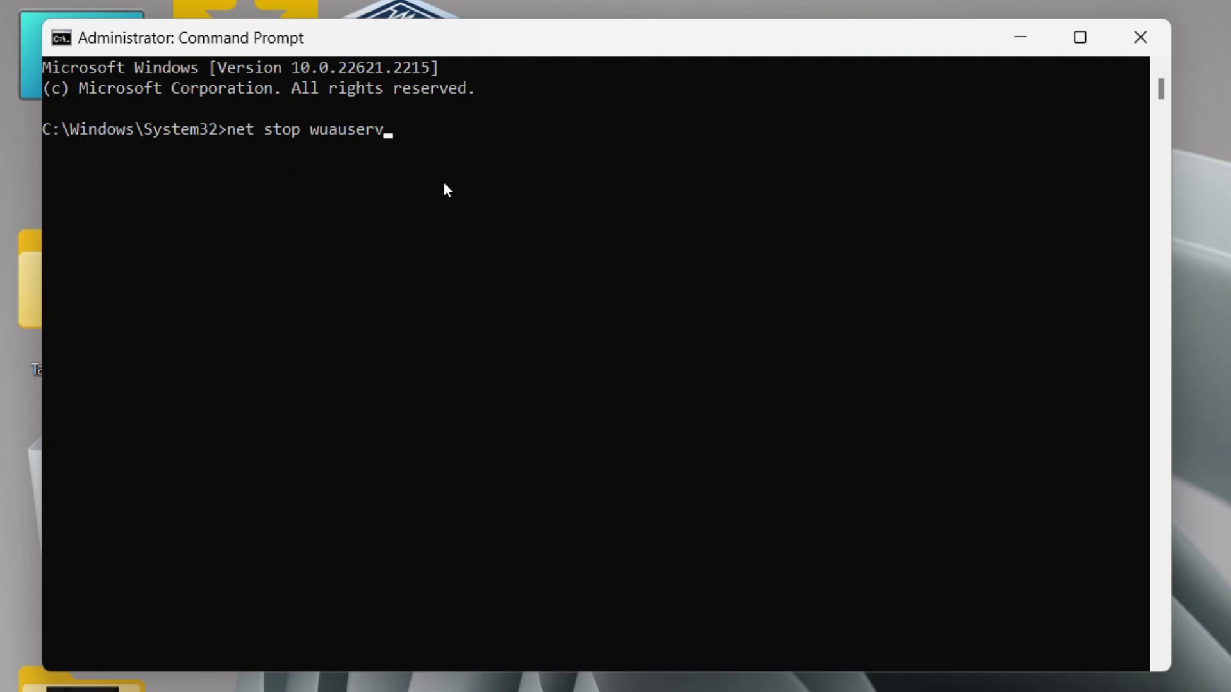
{"action": "key", "text": "Return"}
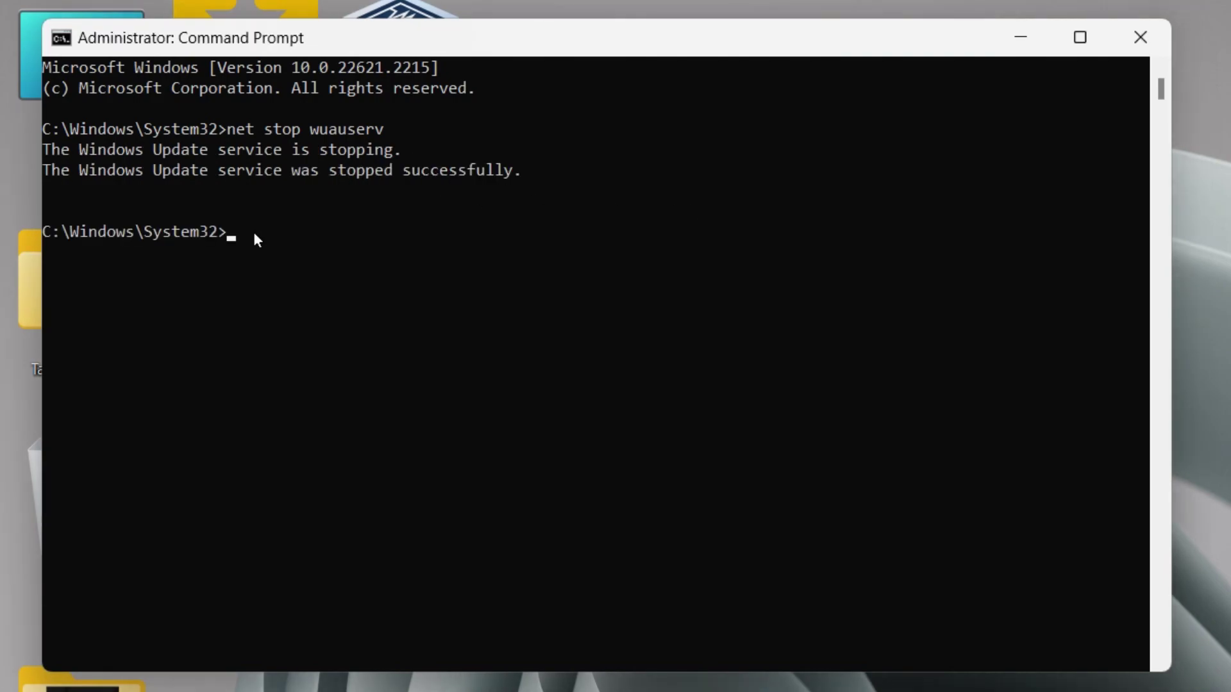
{"action": "type", "text": "net stop bits"}
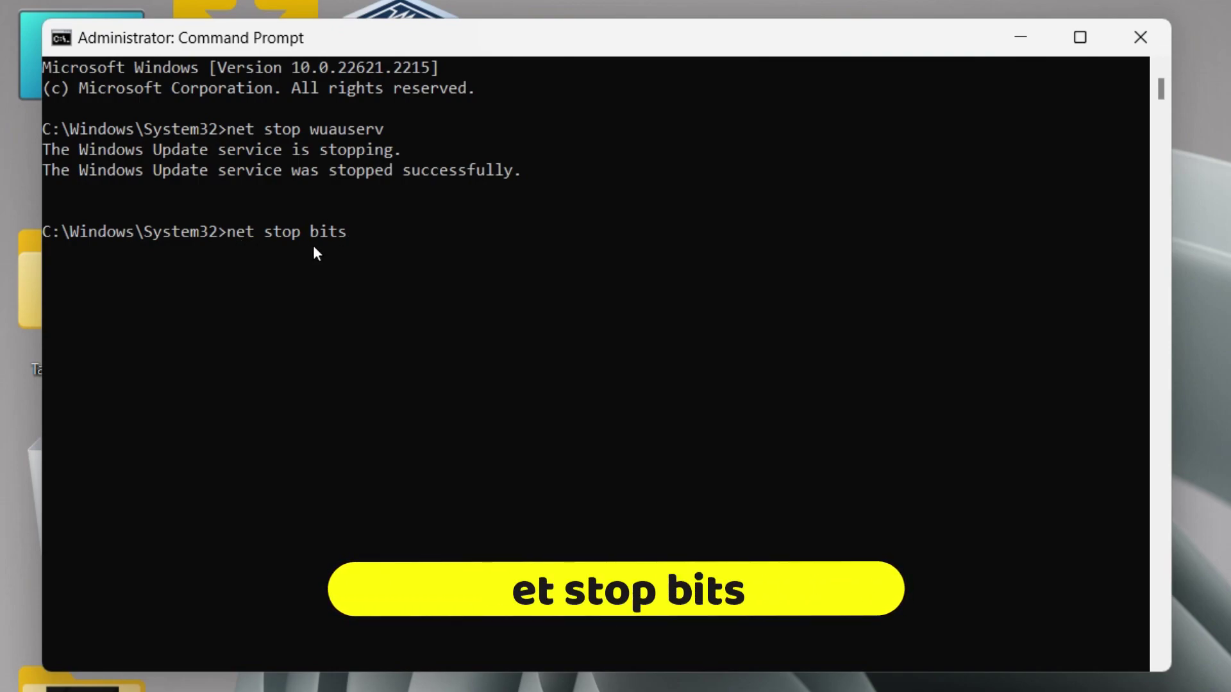
{"action": "key", "text": "Return"}
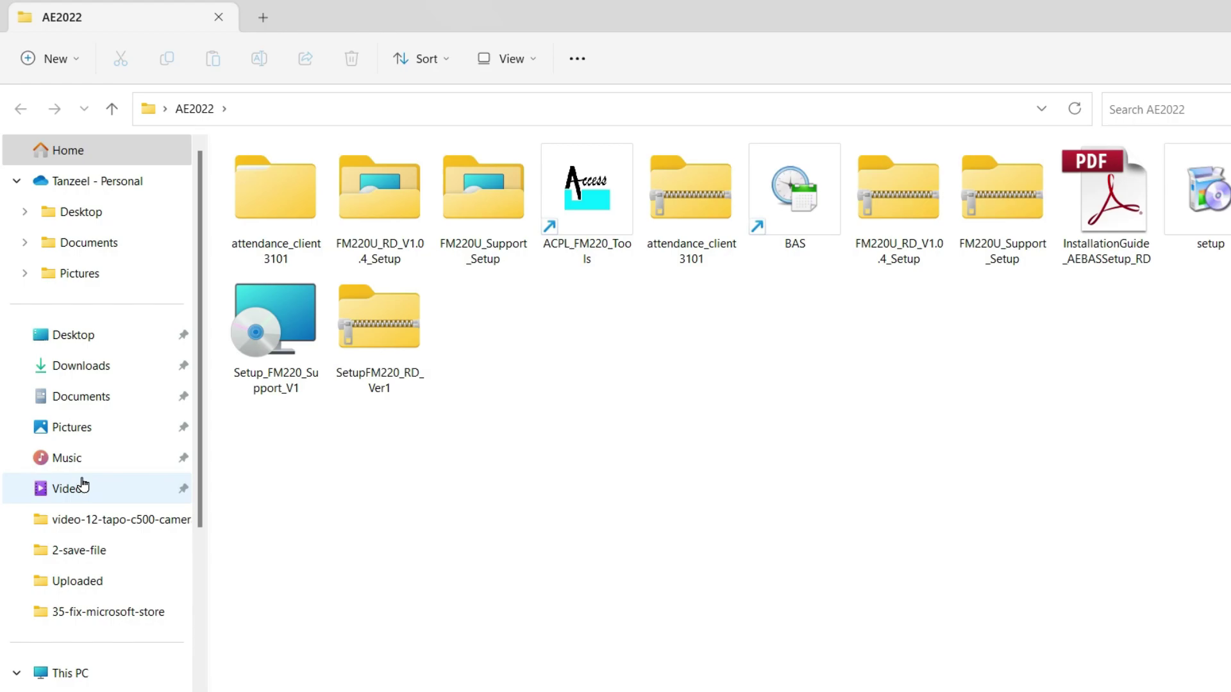
Browse in File Explorer to C:\Windows\SoftwareDistribution
{"action": "left_click", "coordinate": [96, 690]}
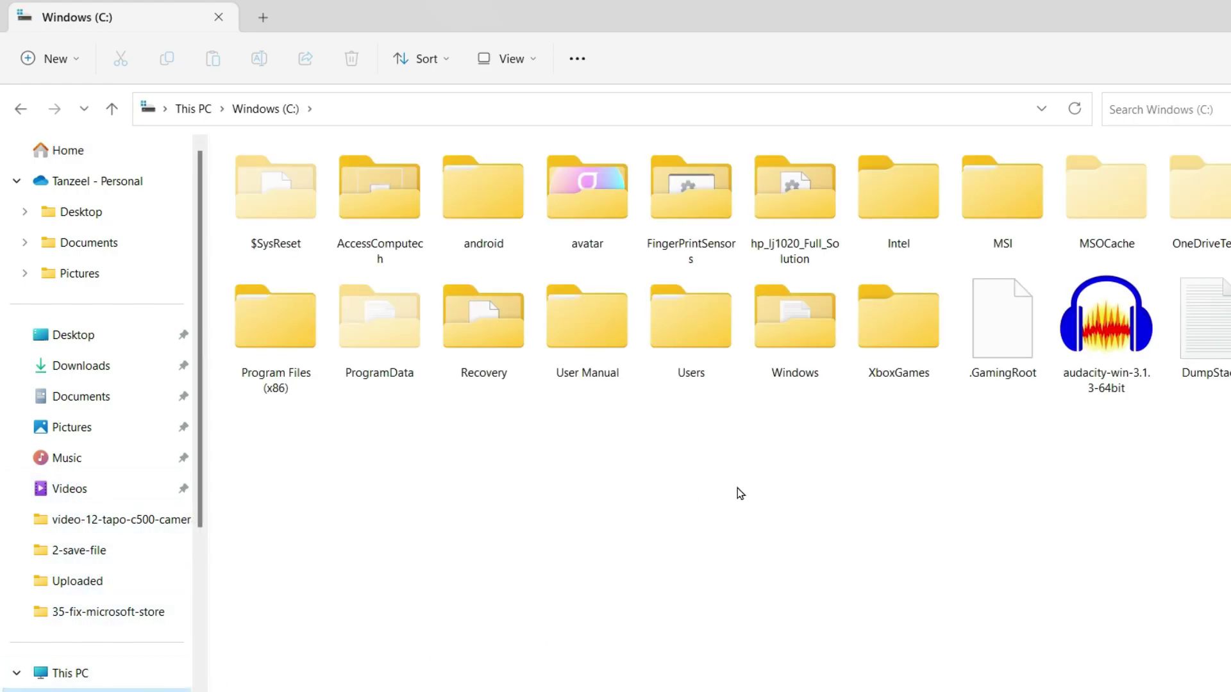
{"action": "double_click", "coordinate": [791, 345]}
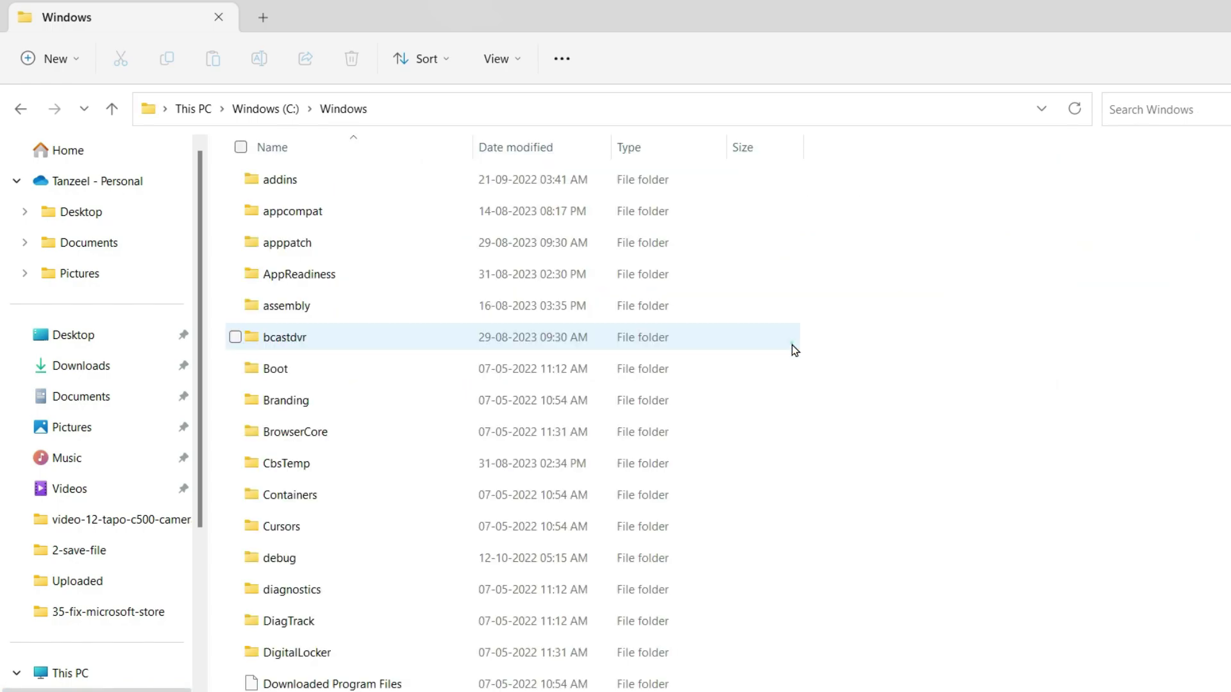
{"action": "scroll", "coordinate": [792, 346], "scroll_direction": "down", "scroll_amount": 10}
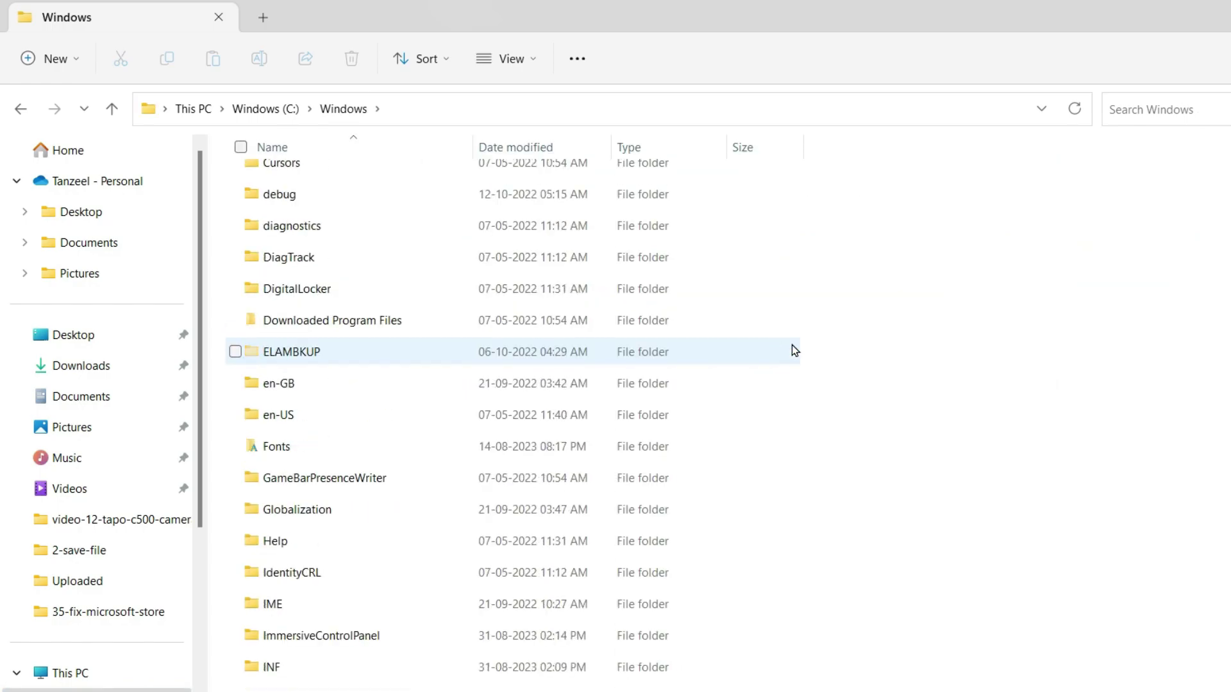
{"action": "scroll", "coordinate": [792, 347], "scroll_direction": "down", "scroll_amount": 5}
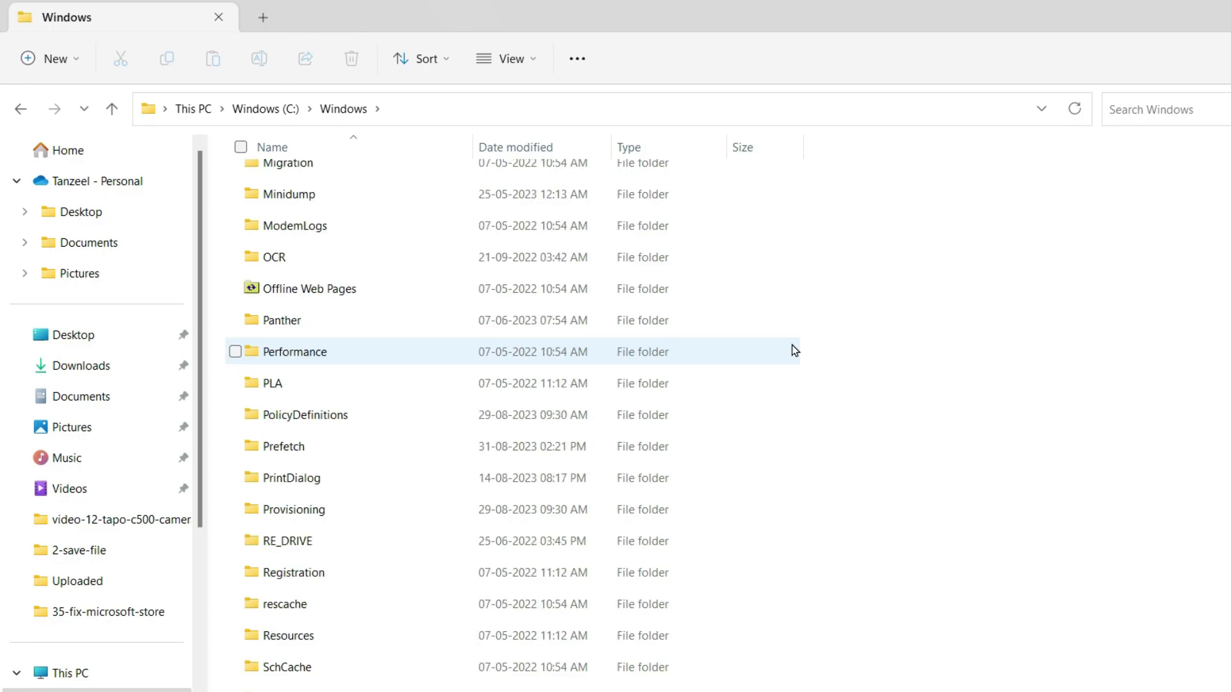
{"action": "scroll", "coordinate": [792, 345], "scroll_direction": "down", "scroll_amount": 2}
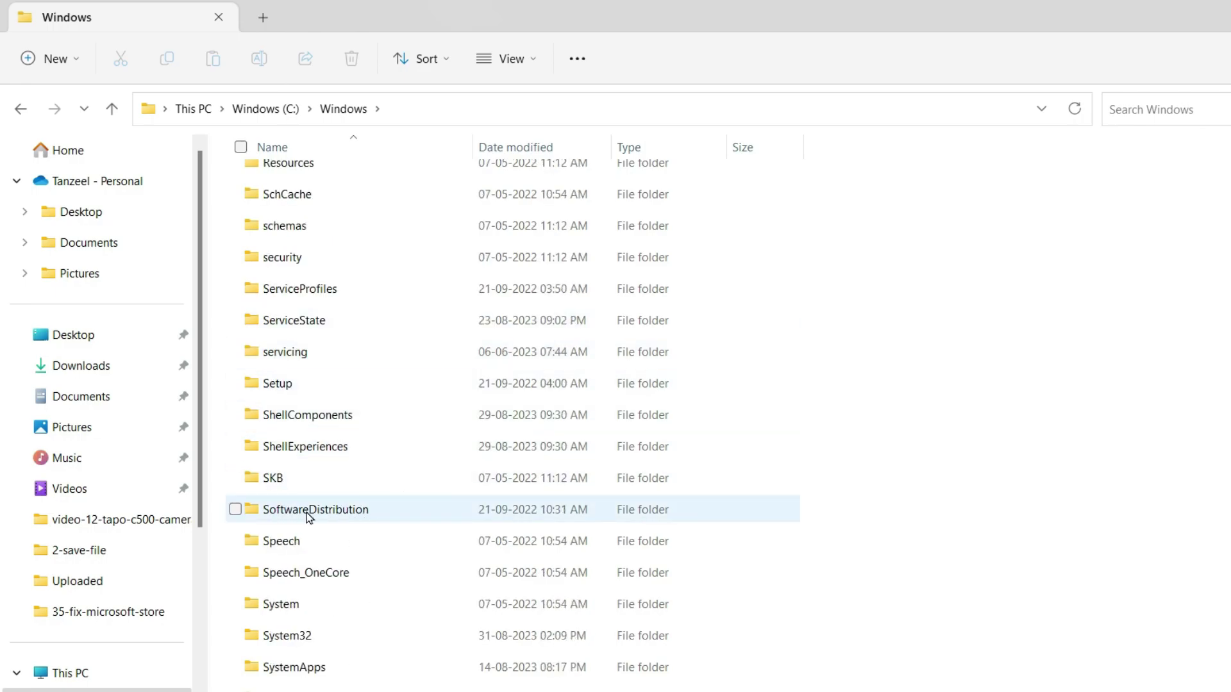
{"action": "left_click", "coordinate": [329, 517]}
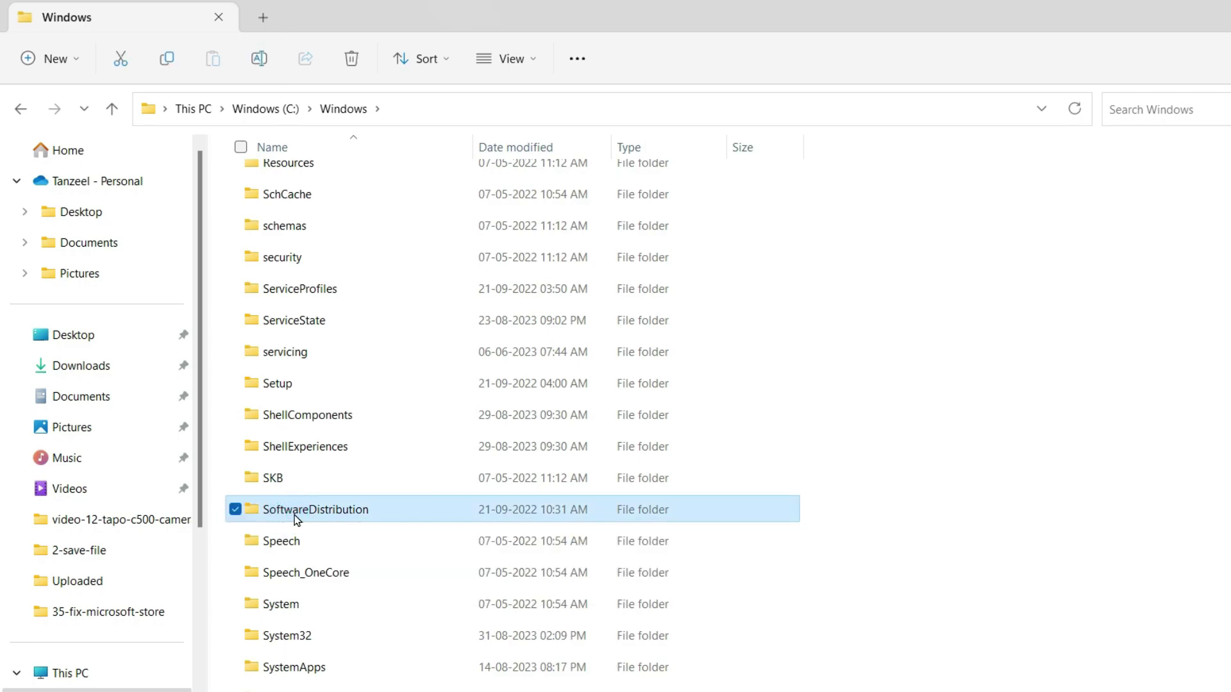
{"action": "double_click", "coordinate": [295, 516]}
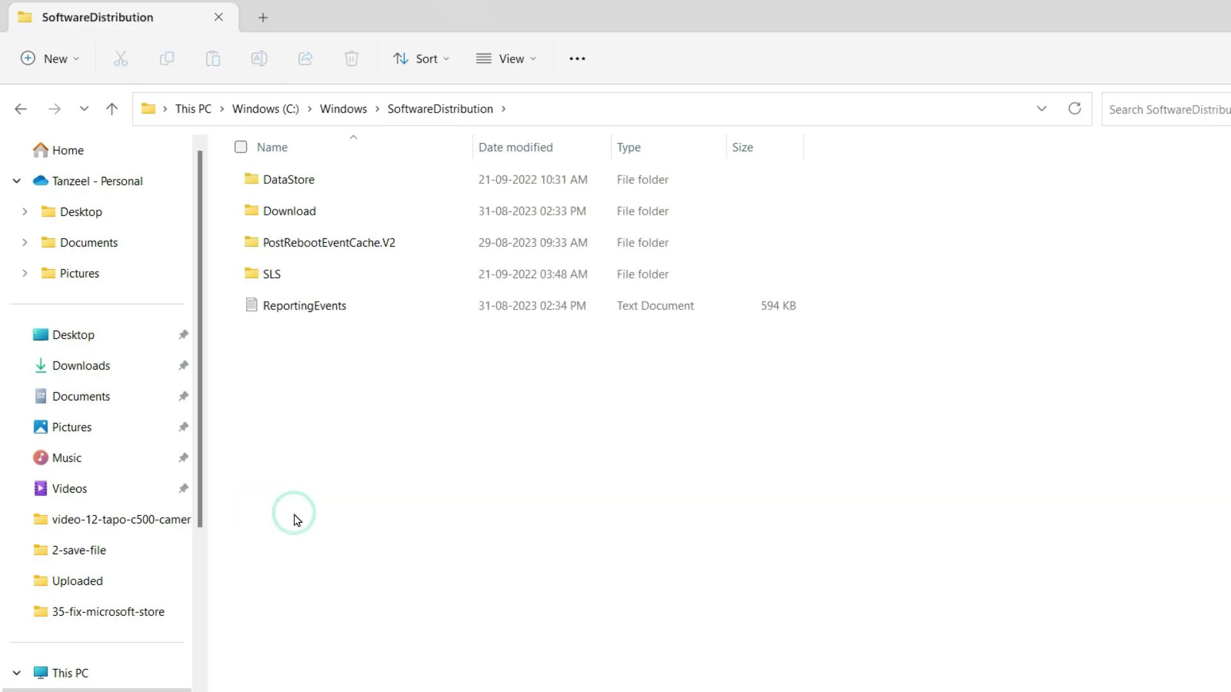
Delete all five items, including DataStore and Download, granting admin permission for all
{"action": "left_click_drag", "start_coordinate": [533, 427], "coordinate": [250, 173]}
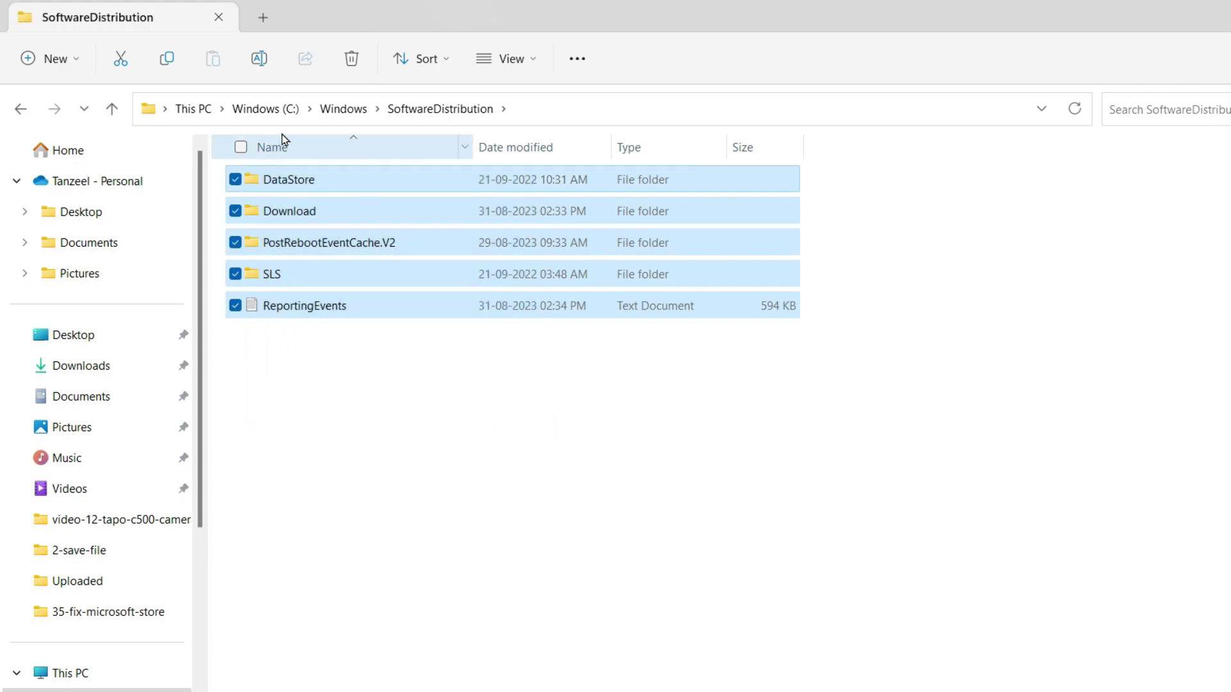
{"action": "left_click", "coordinate": [352, 59]}
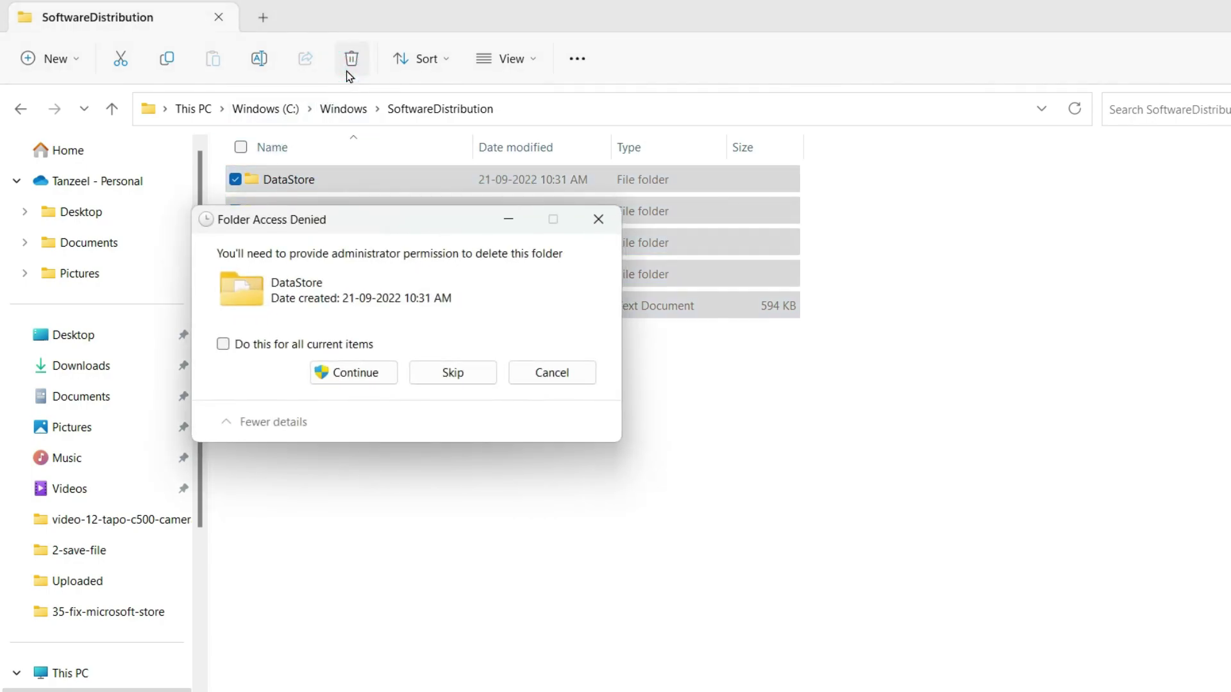
{"action": "left_click", "coordinate": [332, 373]}
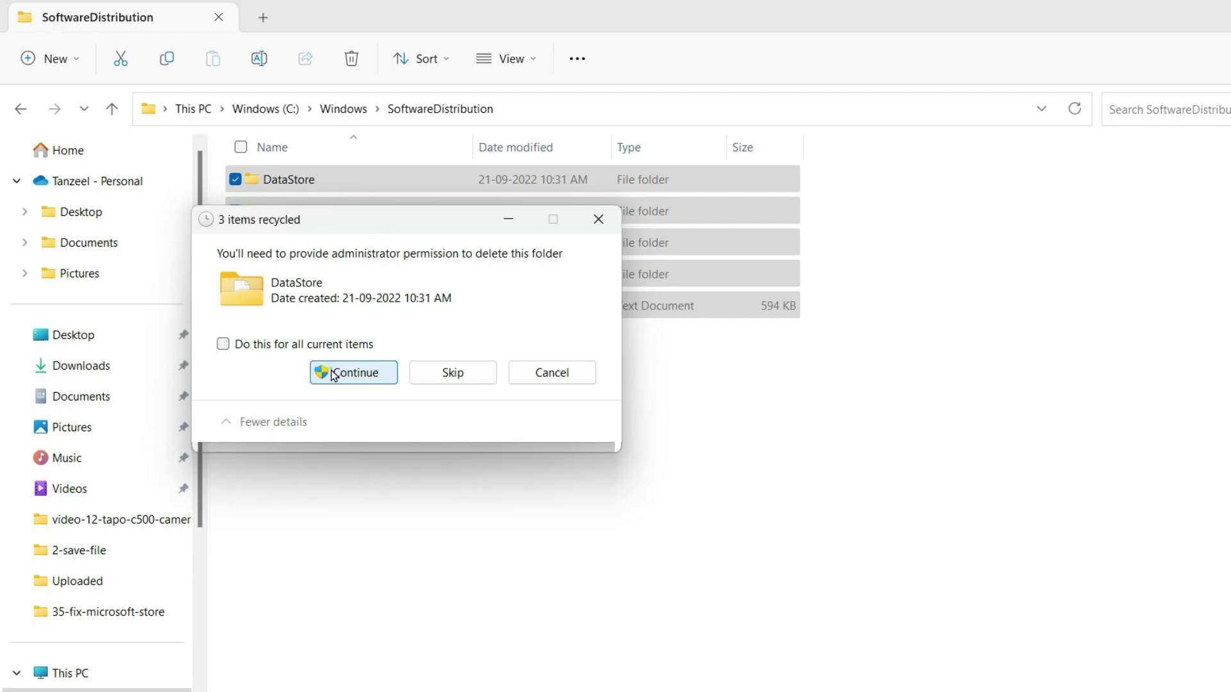
{"action": "left_click", "coordinate": [332, 373]}
{"action": "left_click", "coordinate": [333, 345]}
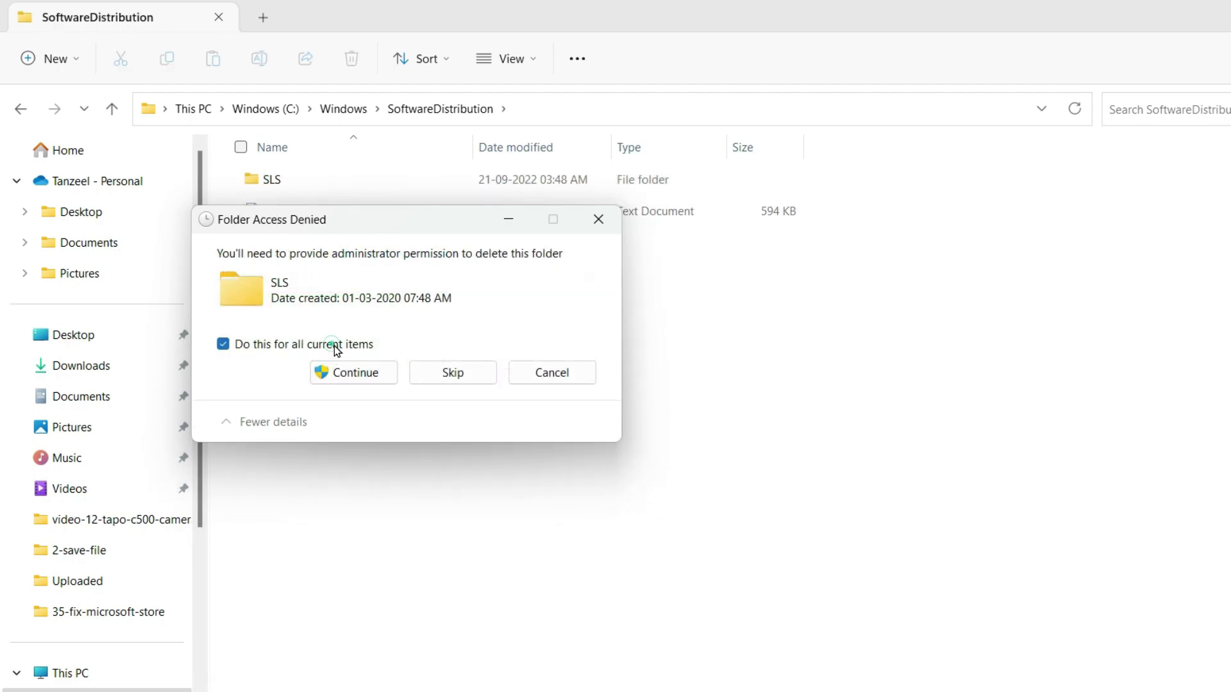
{"action": "left_click", "coordinate": [342, 377]}
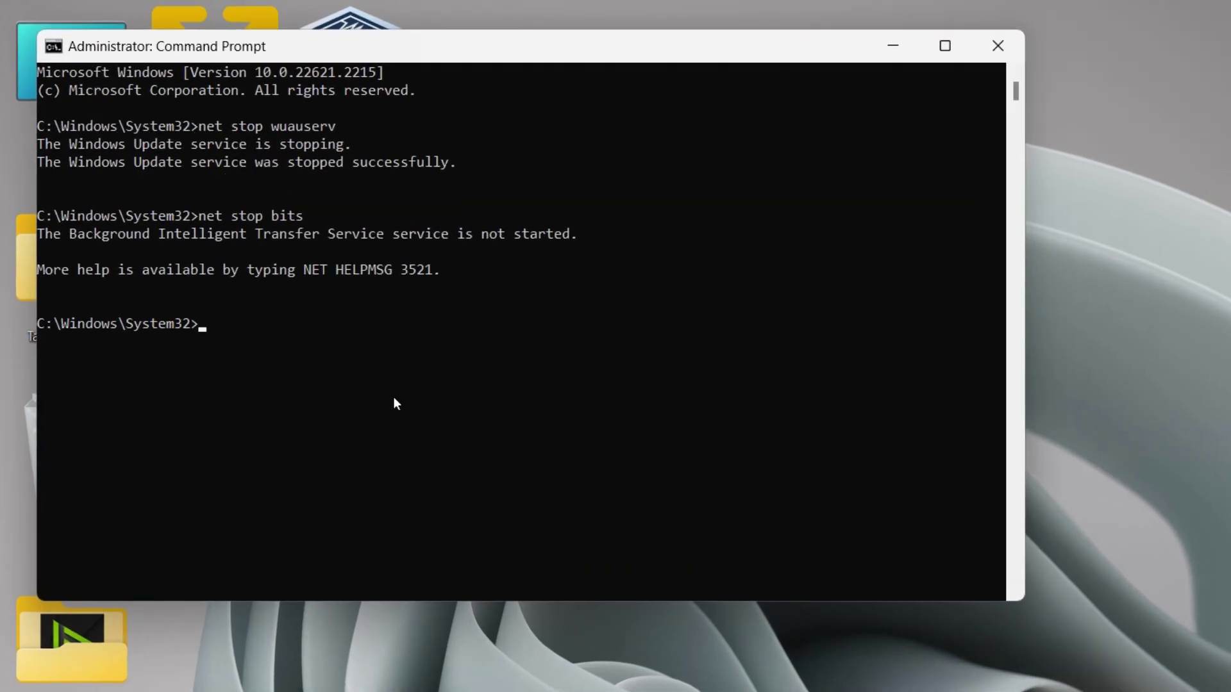
Run 'net start wuauserv' to restart Windows Update, then close the Command Prompt
{"action": "type", "text": "net "}
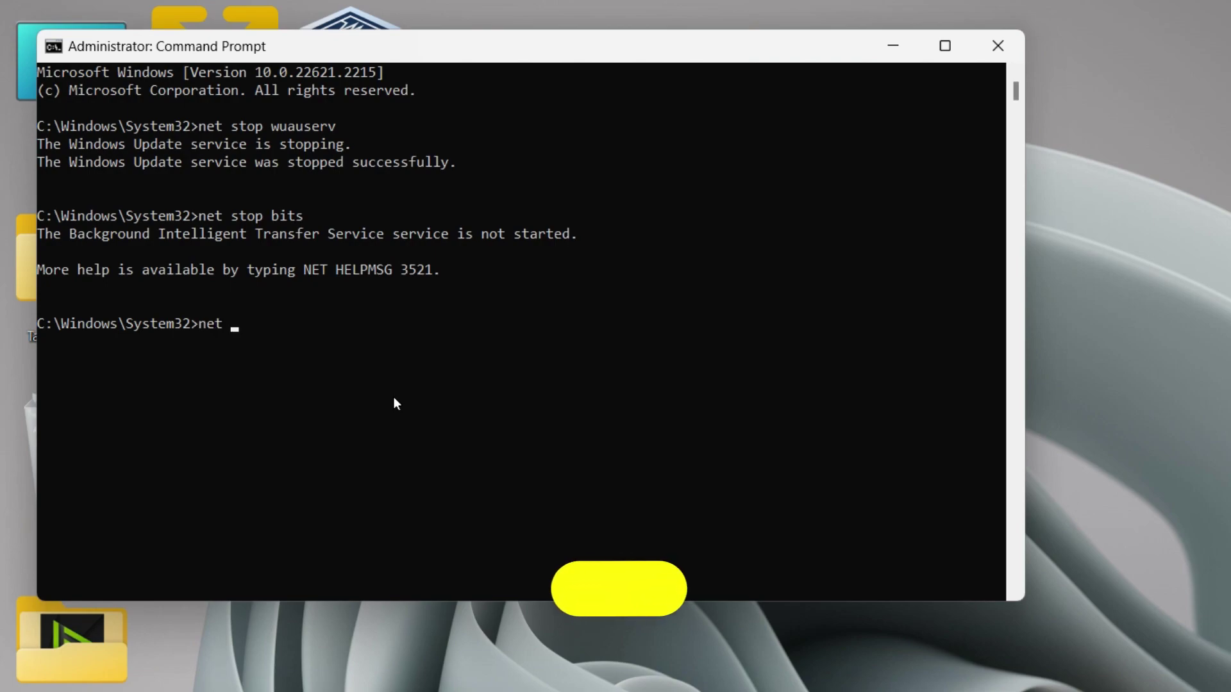
{"action": "type", "text": "start "}
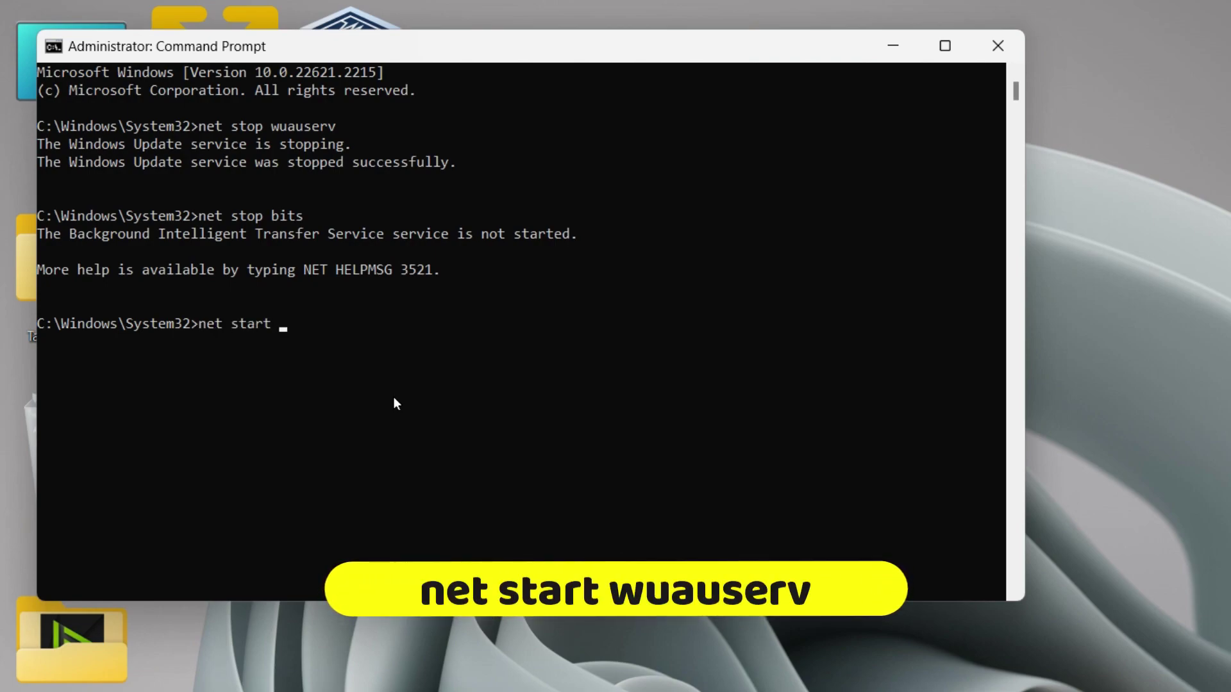
{"action": "type", "text": "wua"}
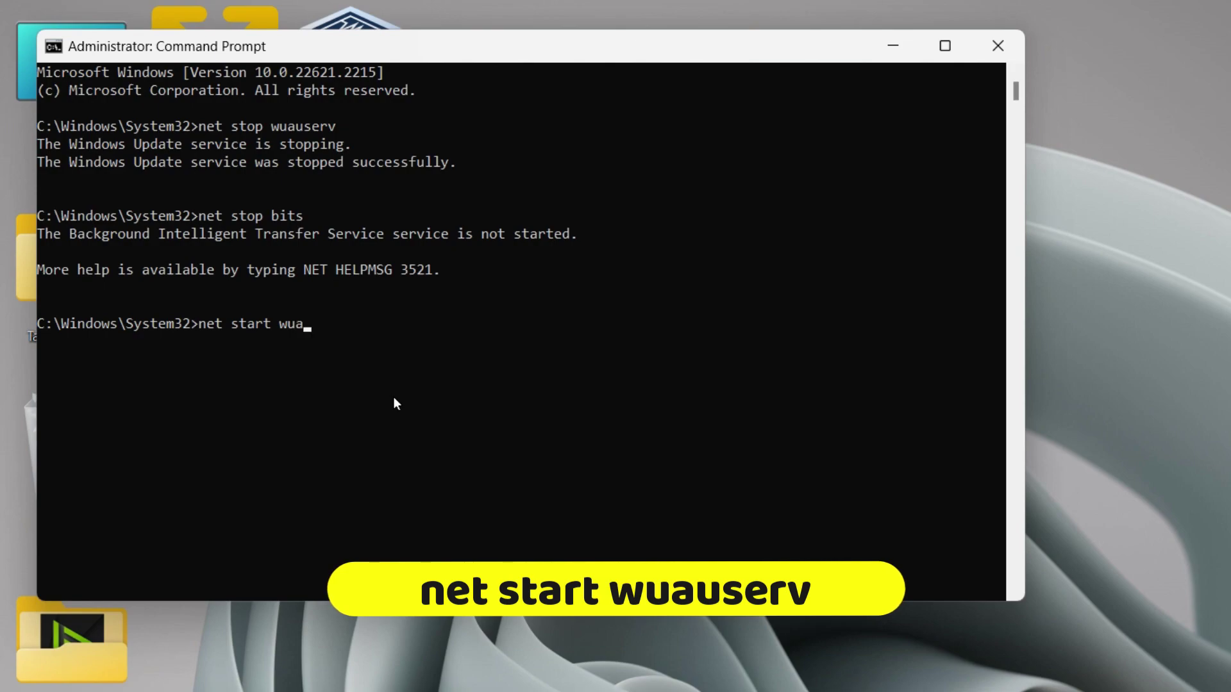
{"action": "type", "text": "userv"}
{"action": "key", "text": "Return"}
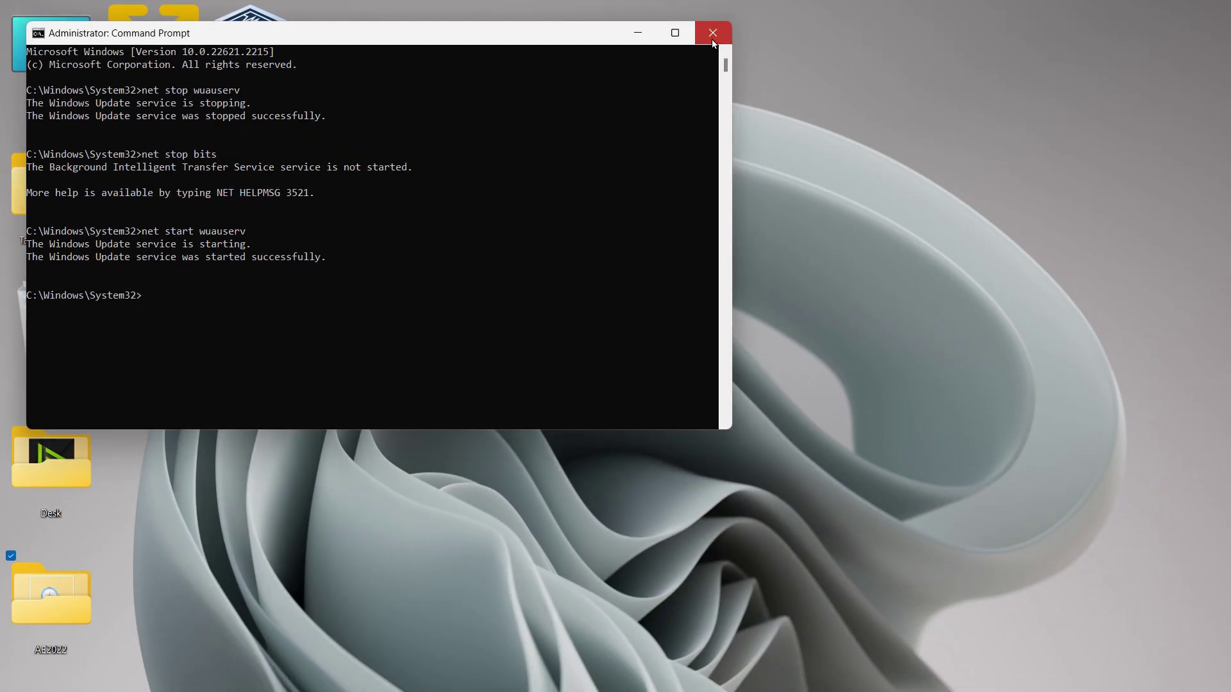
{"action": "left_click", "coordinate": [996, 50]}
{"action": "left_click", "coordinate": [558, 318]}
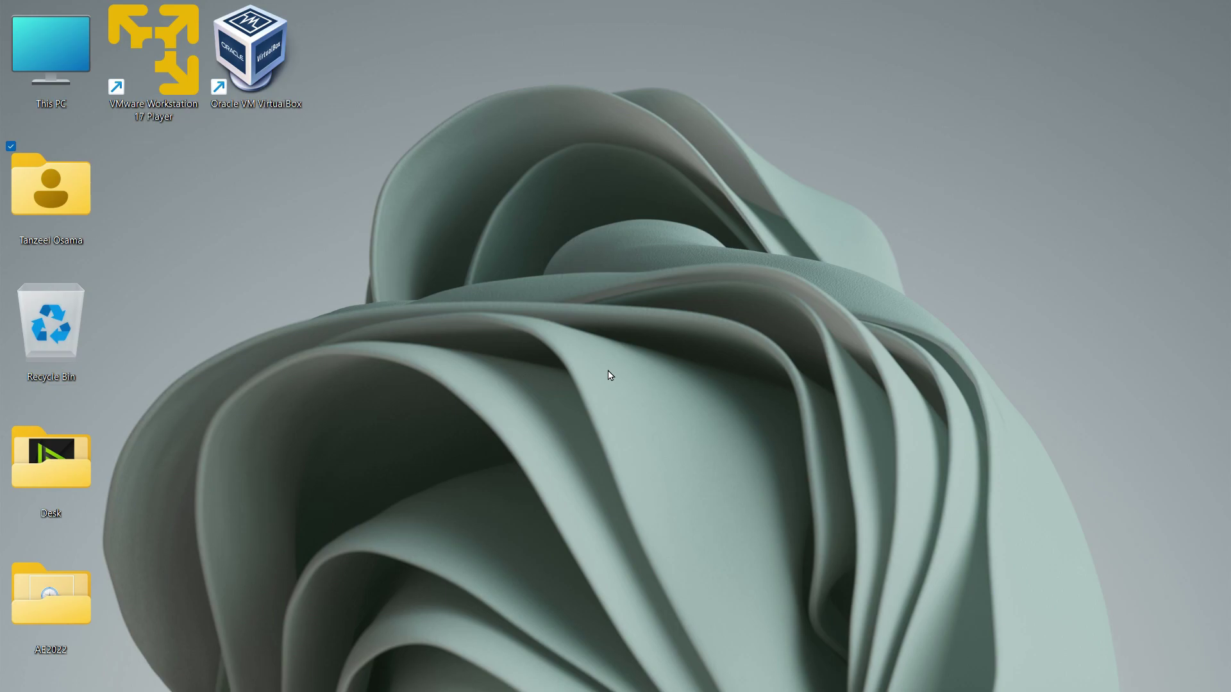
Open Settings from the Start right-click menu and choose Reset PC under System > Recovery
{"action": "mouse_move", "coordinate": [391, 691]}
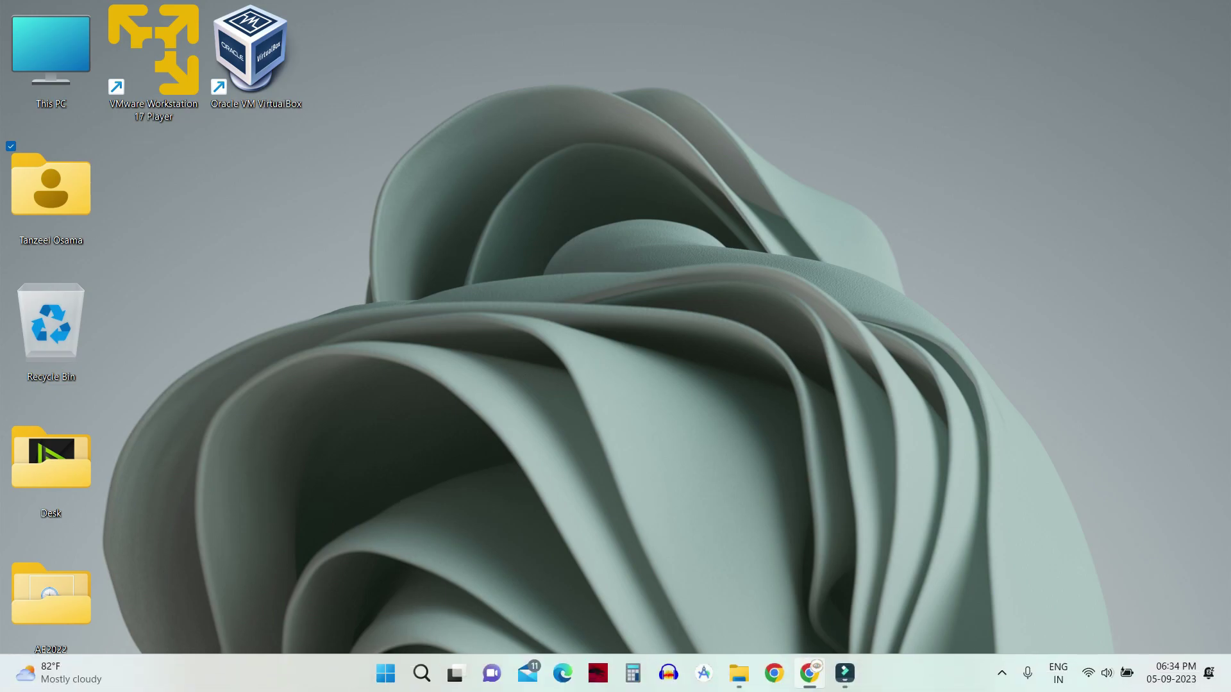
{"action": "right_click", "coordinate": [383, 679]}
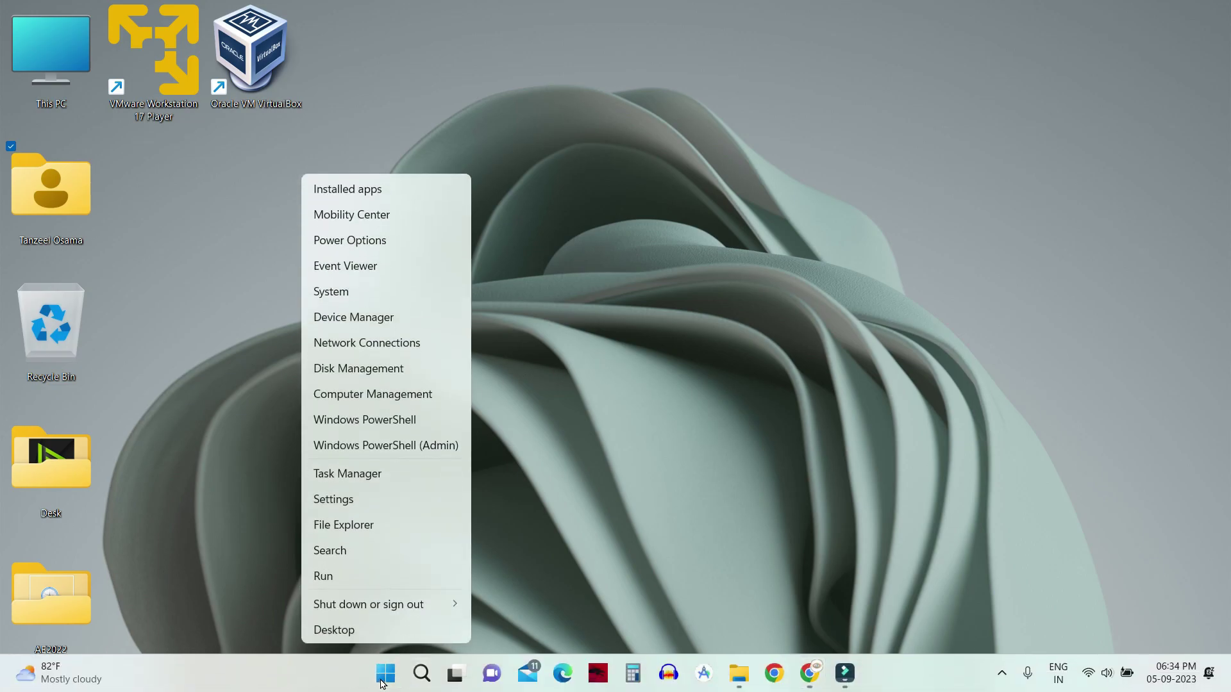
{"action": "left_click", "coordinate": [402, 505]}
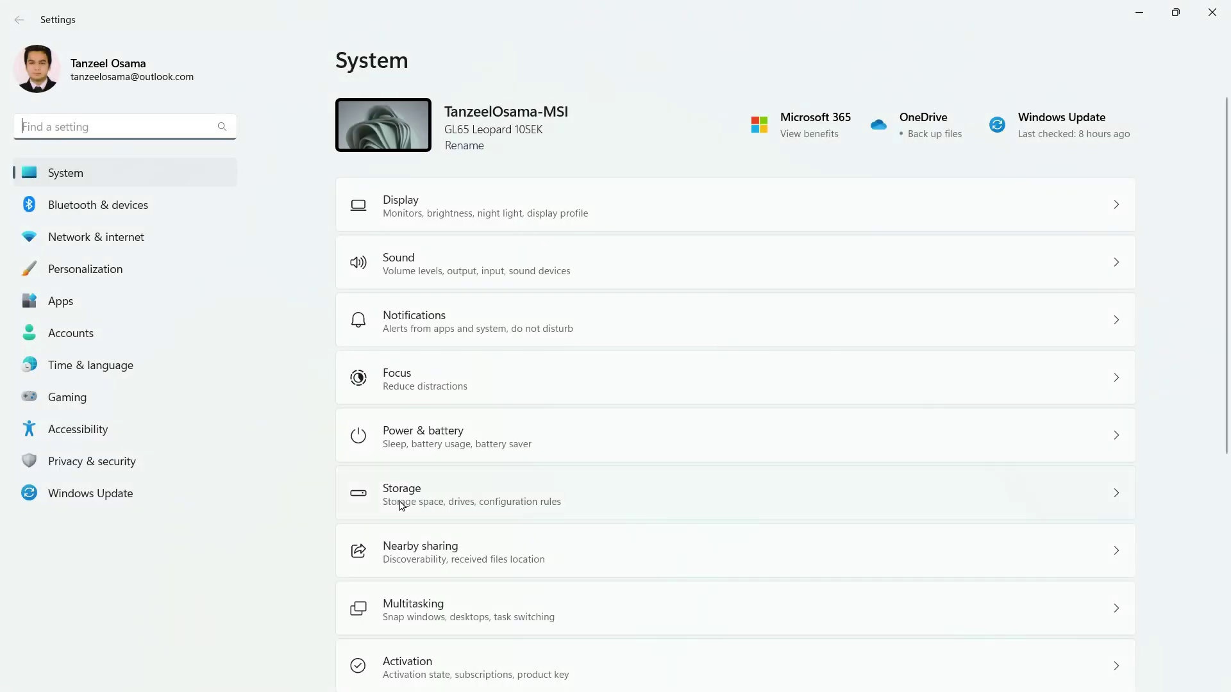
{"action": "scroll", "coordinate": [533, 507], "scroll_direction": "down", "scroll_amount": 4}
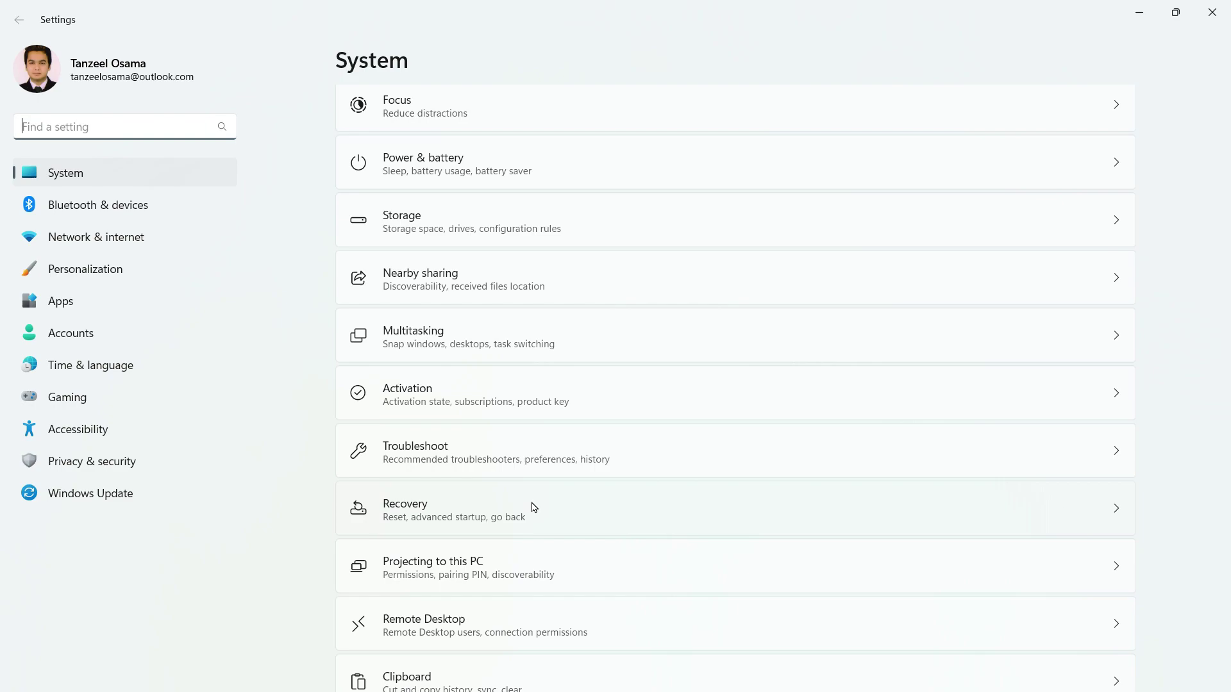
{"action": "left_click", "coordinate": [534, 508]}
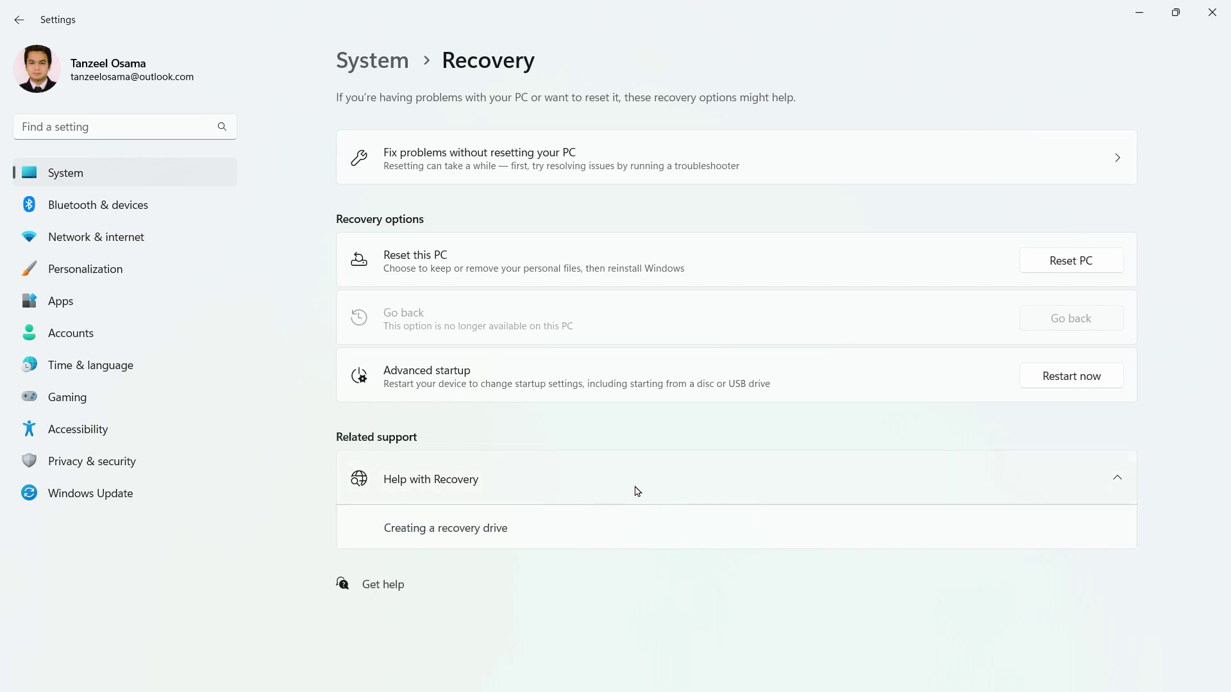
{"action": "left_click", "coordinate": [1104, 267]}
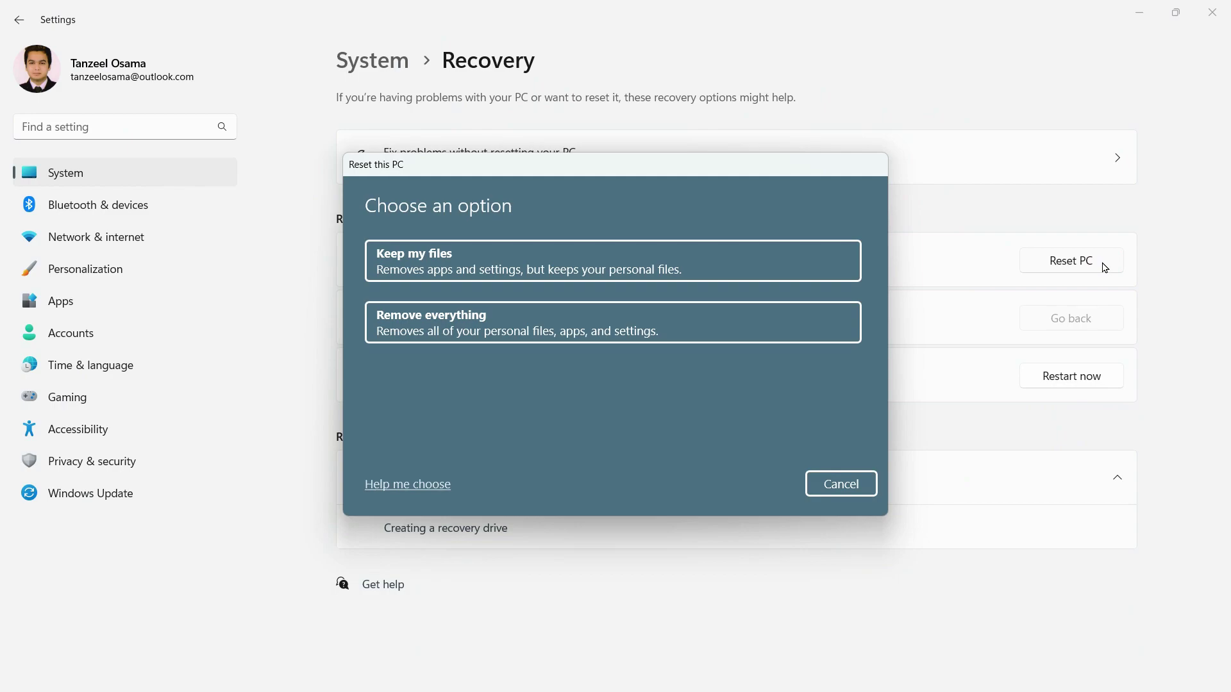